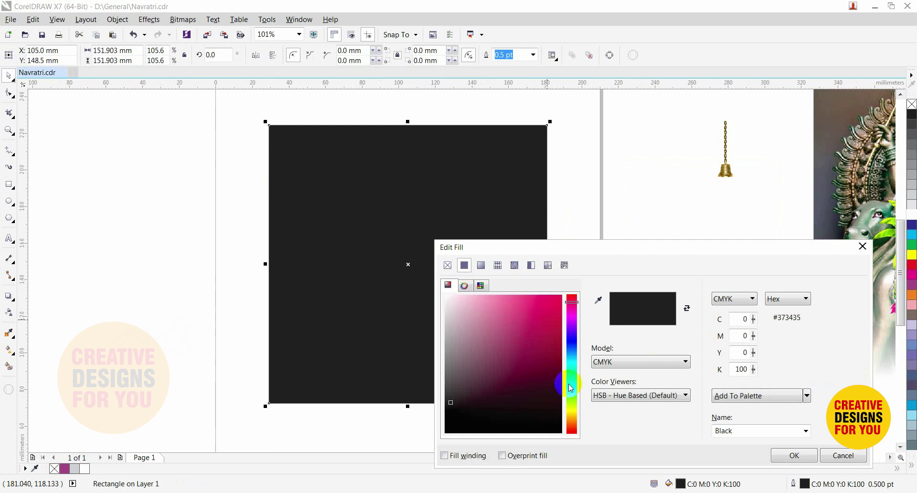
Fill the square with dark brown, C43 M75 Y96 K60
{"action": "left_click_drag", "start_coordinate": [571, 388], "coordinate": [575, 423]}
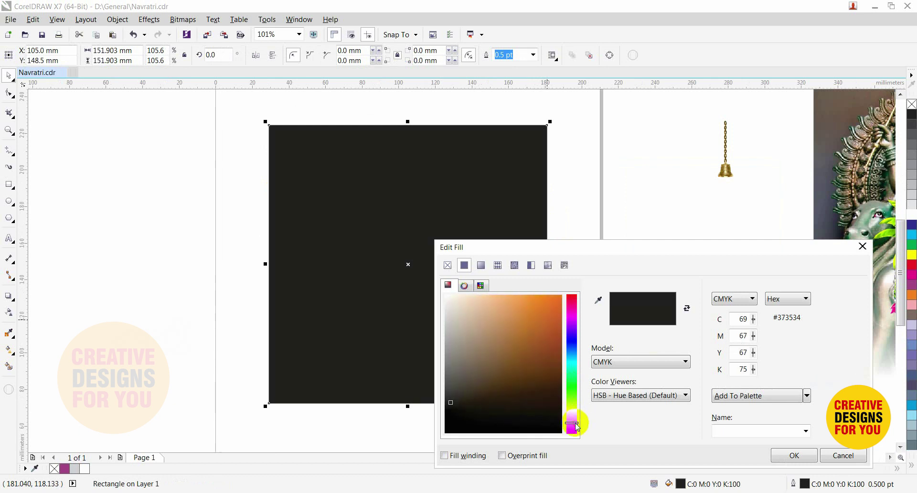
{"action": "left_click", "coordinate": [552, 381]}
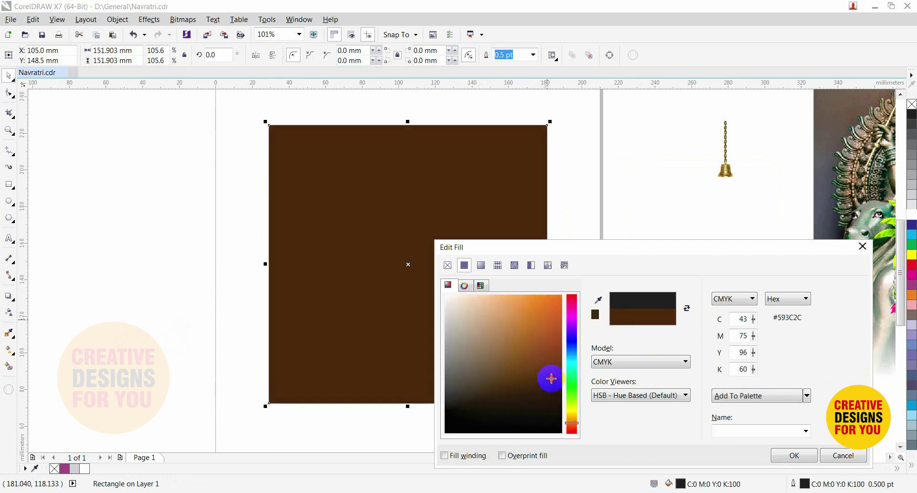
{"action": "left_click", "coordinate": [793, 456]}
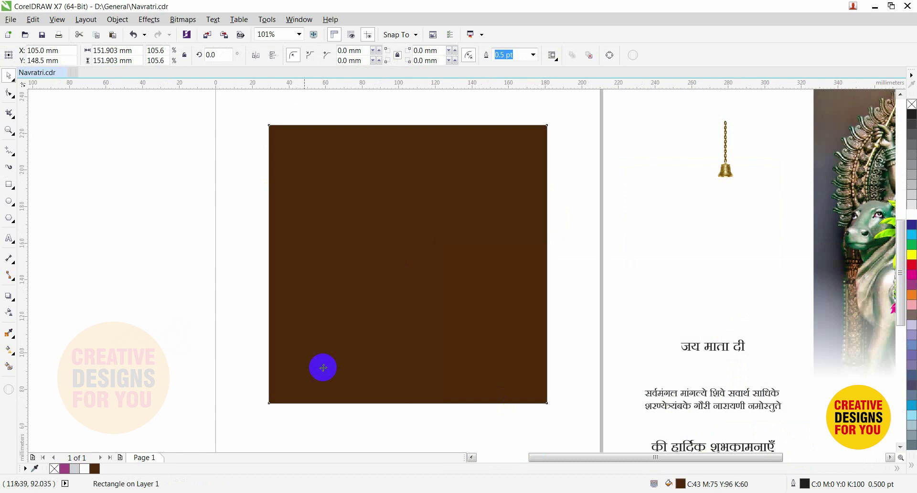
{"action": "left_click", "coordinate": [391, 301]}
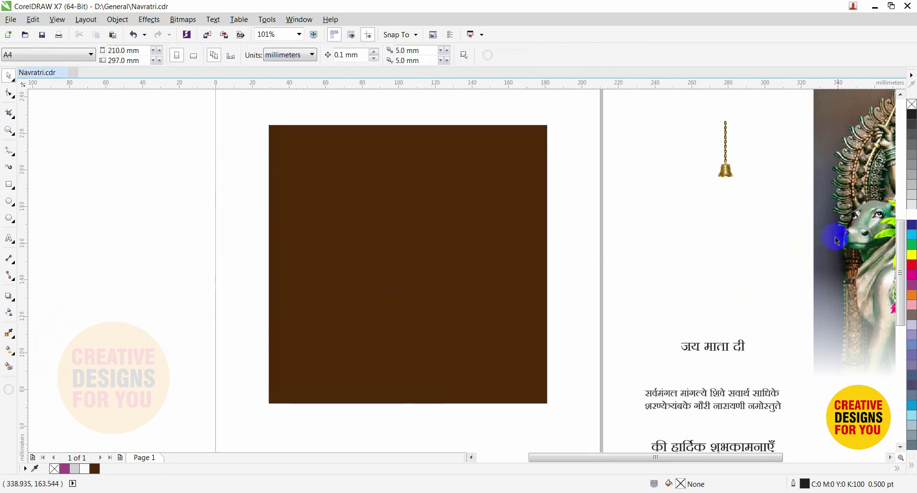
Move the goddess statue photo over the brown square and scale it up slightly to cover the square's width
{"action": "left_click_drag", "start_coordinate": [783, 241], "coordinate": [288, 326]}
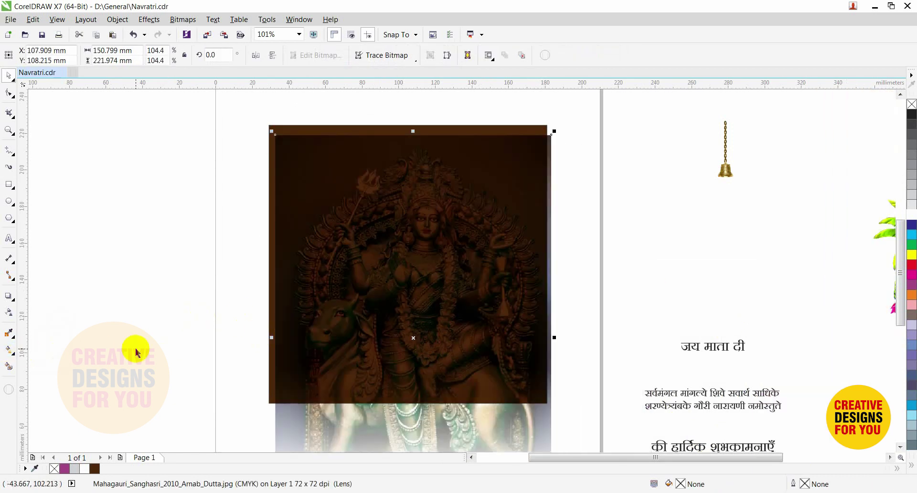
{"action": "left_click_drag", "start_coordinate": [350, 413], "coordinate": [339, 403]}
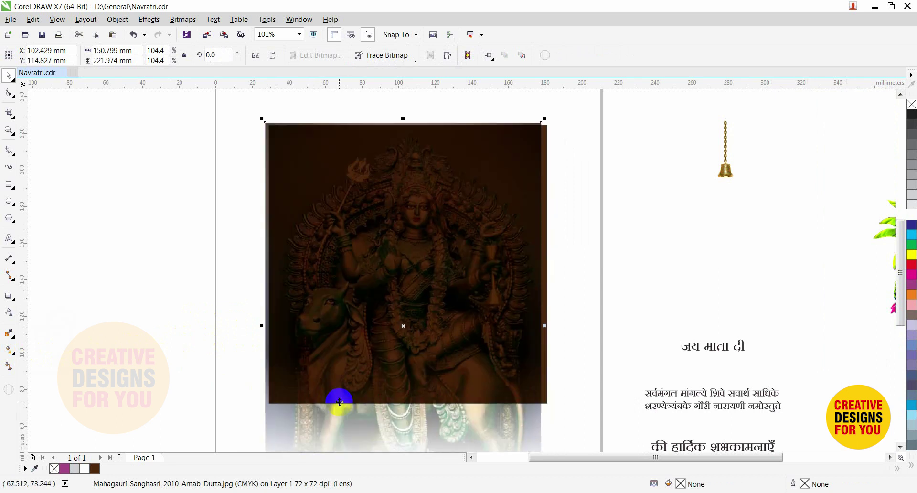
{"action": "left_click_drag", "start_coordinate": [544, 119], "coordinate": [550, 111]}
{"action": "left_click_drag", "start_coordinate": [420, 422], "coordinate": [422, 420]}
Apply a uniform transparency of 50 to the goddess photo in Multiply mode
{"action": "left_click", "coordinate": [10, 313]}
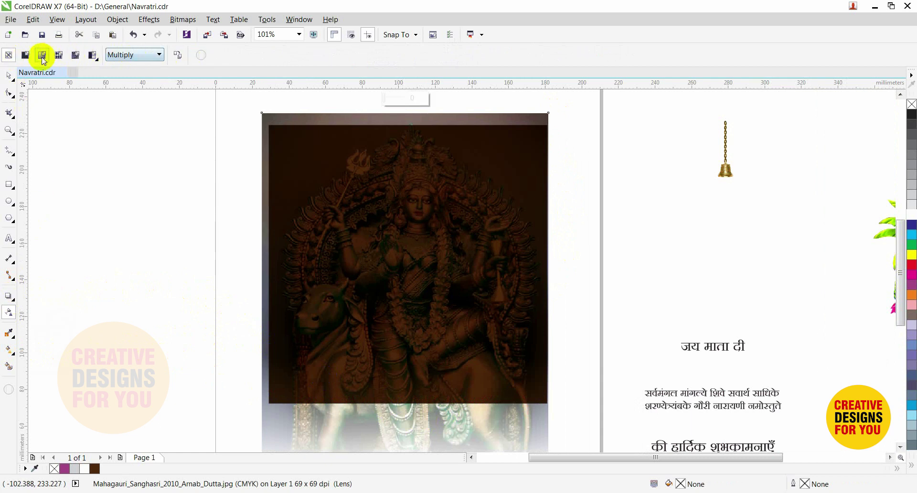
{"action": "left_click", "coordinate": [26, 55]}
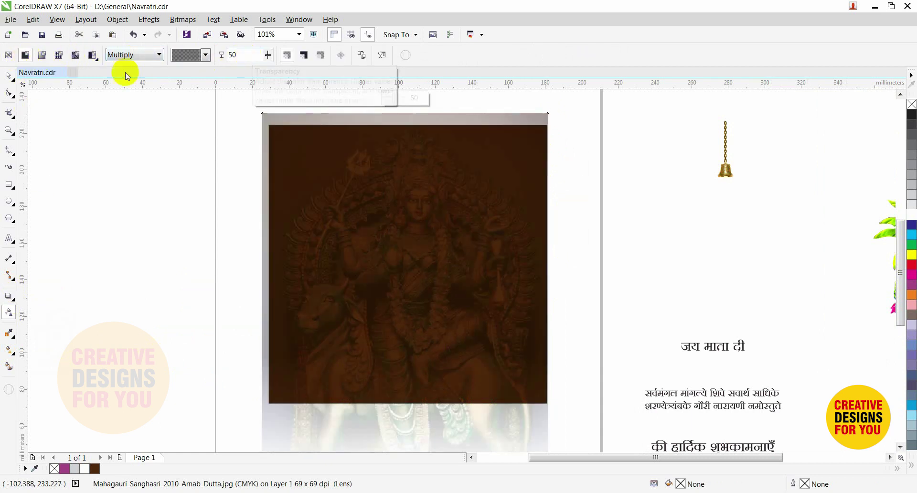
{"action": "left_click", "coordinate": [9, 75]}
Enlarge the goddess photo to about 162.5 mm wide and reposition it so it overlaps the square's edges
{"action": "left_click_drag", "start_coordinate": [476, 294], "coordinate": [473, 281]}
{"action": "left_click_drag", "start_coordinate": [519, 113], "coordinate": [563, 98]}
{"action": "left_click_drag", "start_coordinate": [491, 178], "coordinate": [494, 186]}
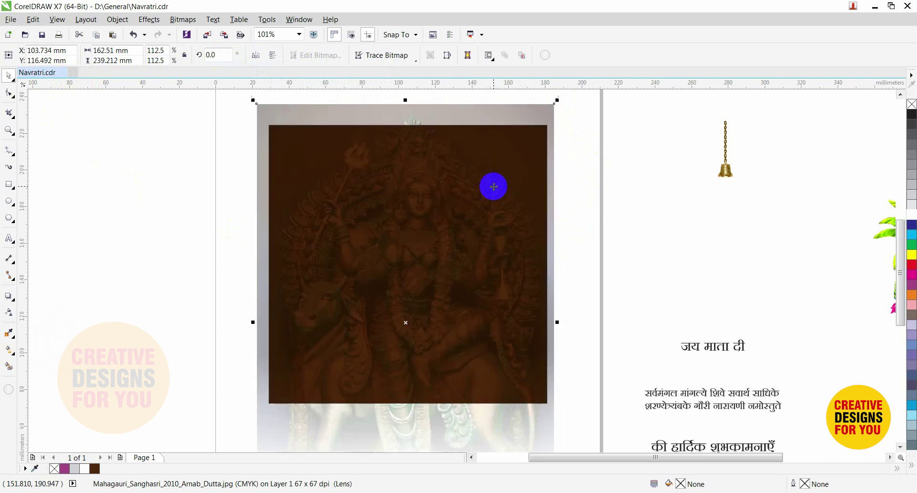
{"action": "left_click_drag", "start_coordinate": [494, 186], "coordinate": [491, 187]}
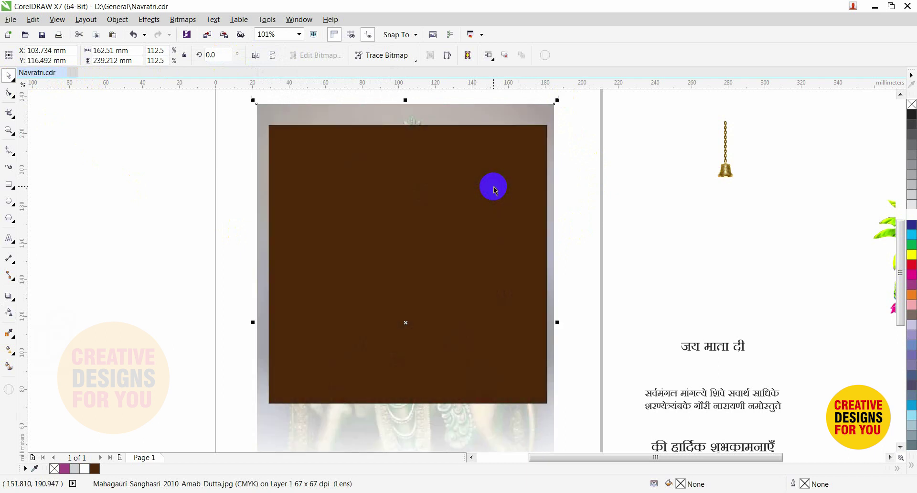
PowerClip the goddess photo inside the brown square
{"action": "right_click", "coordinate": [553, 114]}
{"action": "left_click", "coordinate": [579, 124]}
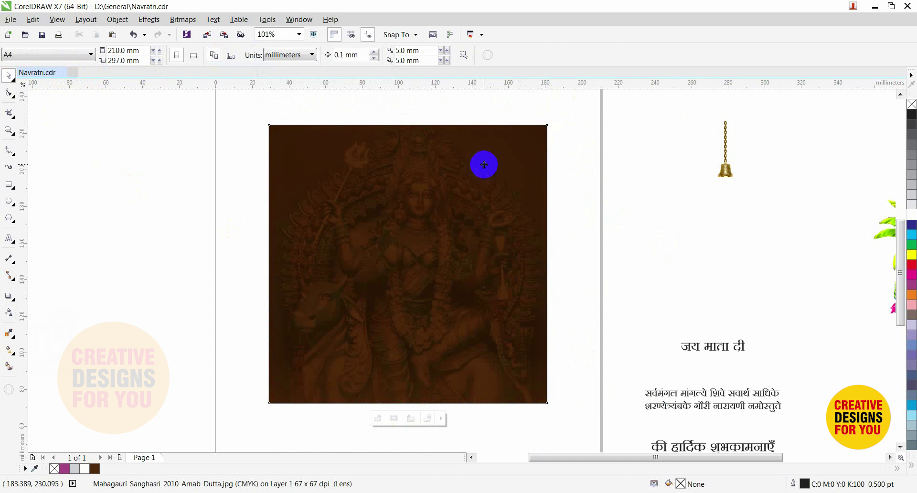
{"action": "left_click", "coordinate": [578, 155]}
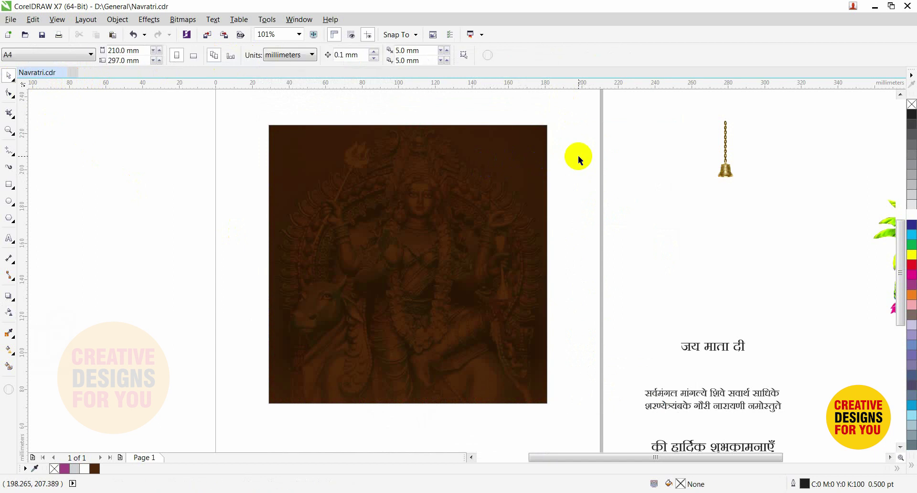
{"action": "right_click", "coordinate": [535, 160]}
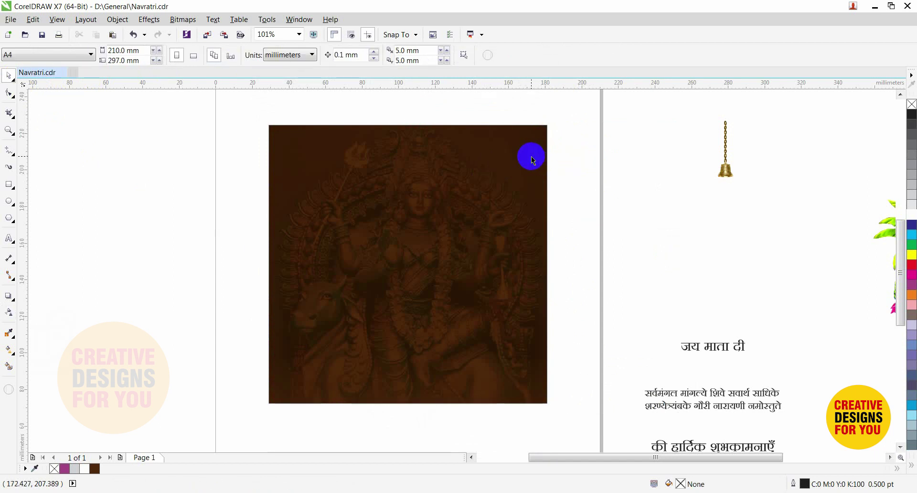
Move the hanging bell onto the square's upper-right area with its chain starting at the top edge
{"action": "left_click", "coordinate": [726, 170]}
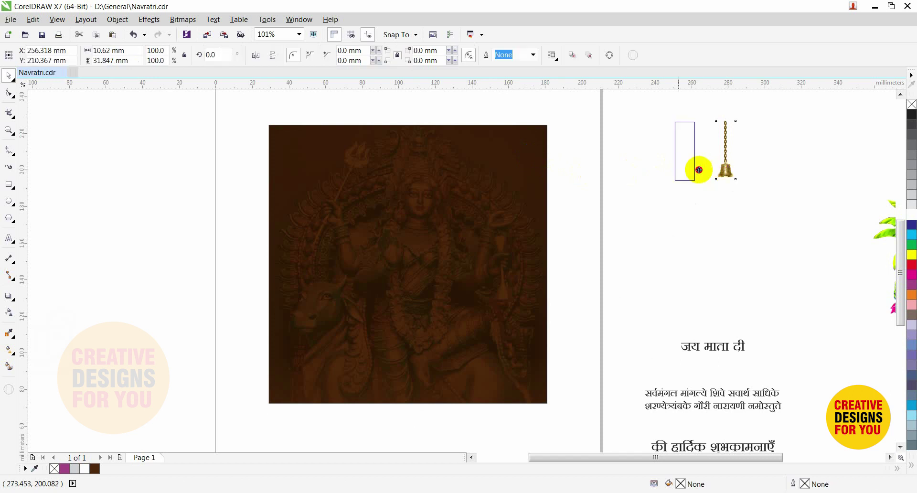
{"action": "left_click_drag", "start_coordinate": [726, 170], "coordinate": [528, 171]}
{"action": "scroll", "coordinate": [591, 210], "scroll_direction": "up", "scroll_amount": 3}
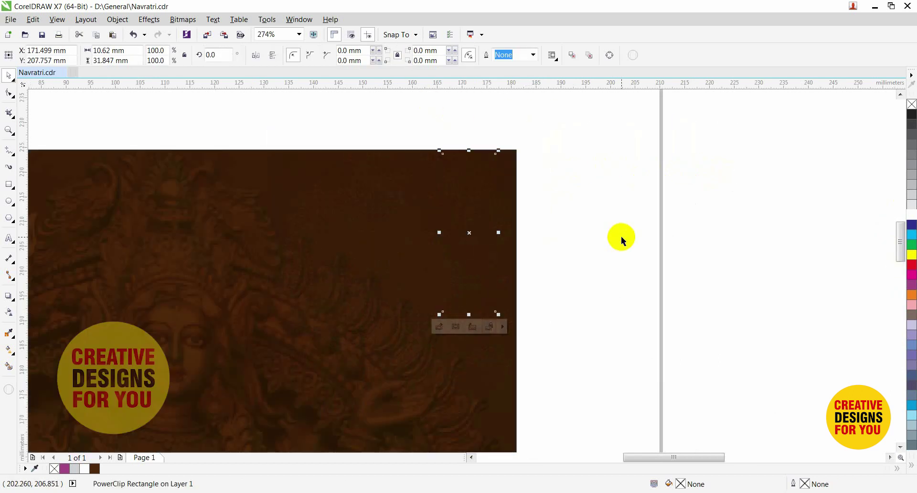
{"action": "left_click", "coordinate": [389, 267], "text": "shift"}
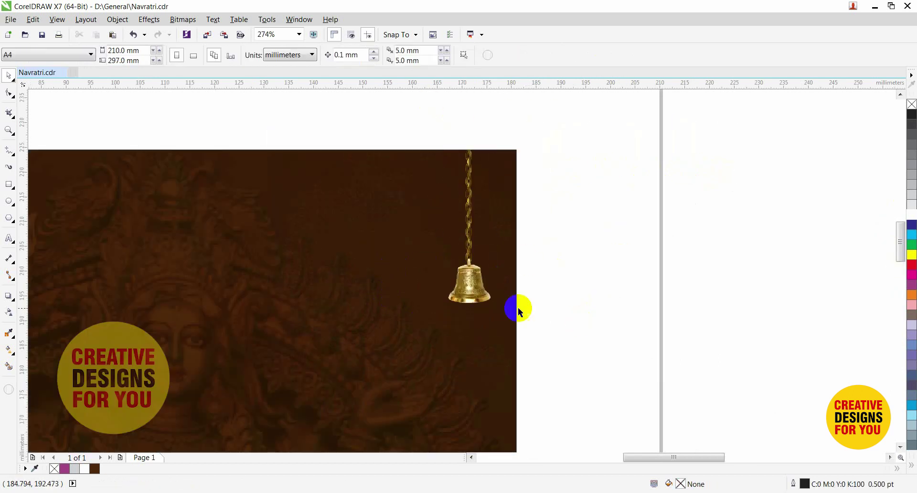
Duplicate the bell twice toward the left, placing each copy higher than the one before it
{"action": "left_click", "coordinate": [475, 298]}
{"action": "left_click_drag", "start_coordinate": [475, 296], "coordinate": [344, 234]}
{"action": "right_click", "coordinate": [411, 275]}
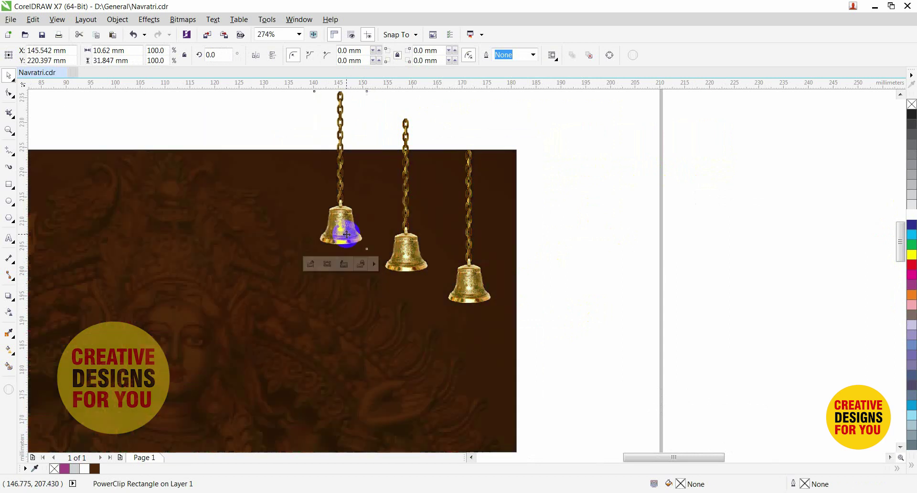
Draw a rectangle about 47.5 × 35.9 mm around the bells, fitted to the square's upper-right corner
{"action": "left_click", "coordinate": [559, 274]}
{"action": "key", "text": "F6"}
{"action": "left_click_drag", "start_coordinate": [275, 330], "coordinate": [516, 147]}
{"action": "key", "text": "space"}
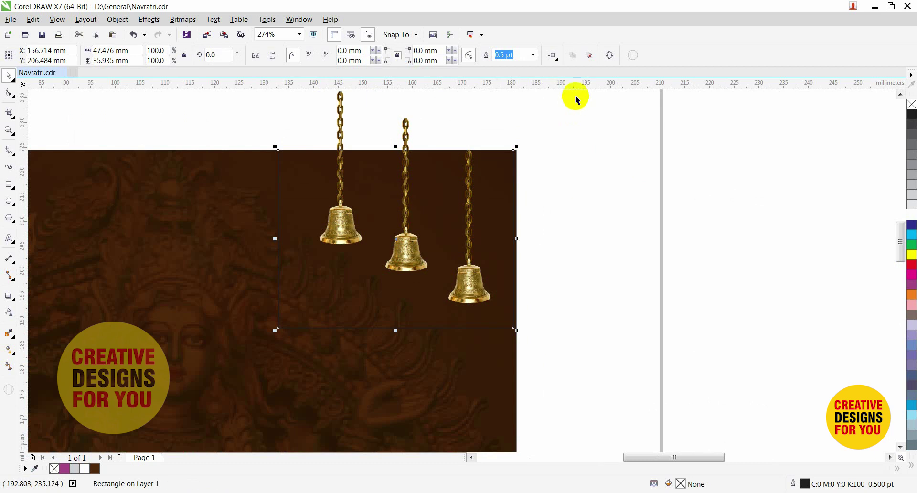
PowerClip the three bells inside the new rectangle and remove the rectangle's outline
{"action": "left_click_drag", "start_coordinate": [580, 92], "coordinate": [304, 304]}
{"action": "left_click", "coordinate": [340, 232], "text": "shift"}
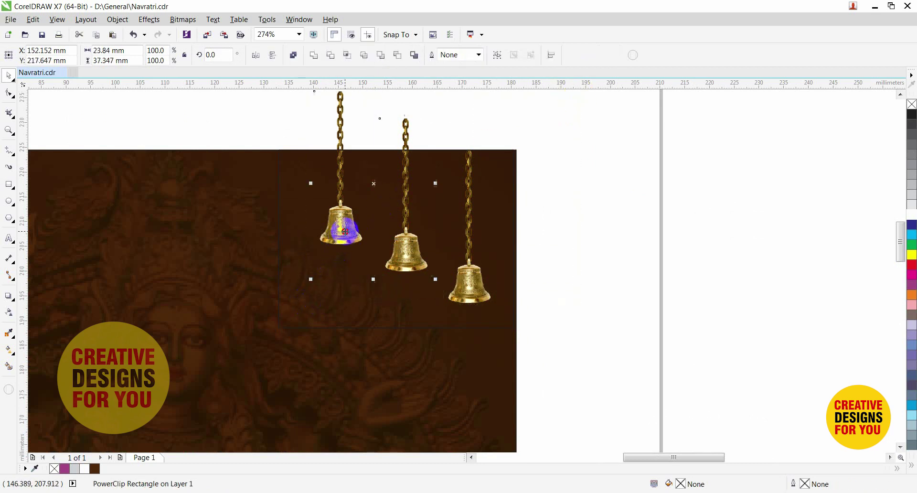
{"action": "left_click", "coordinate": [472, 288], "text": "shift"}
{"action": "right_click", "coordinate": [472, 286]}
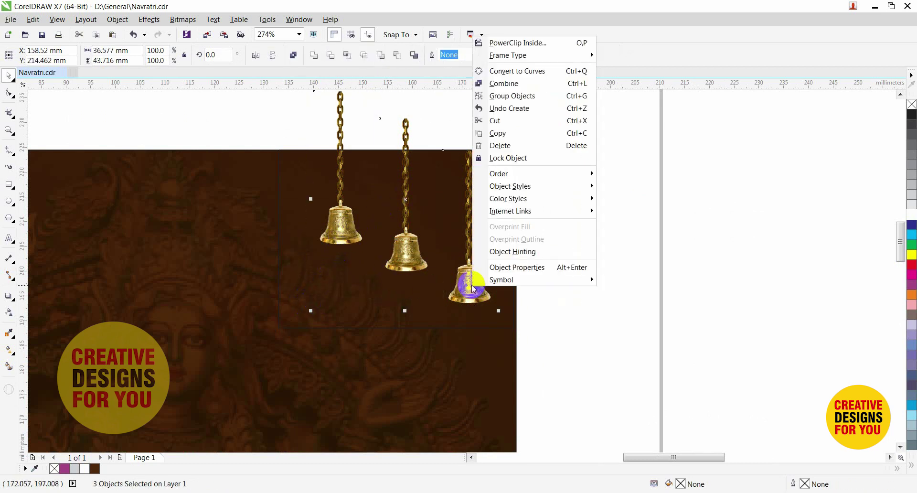
{"action": "left_click", "coordinate": [515, 44]}
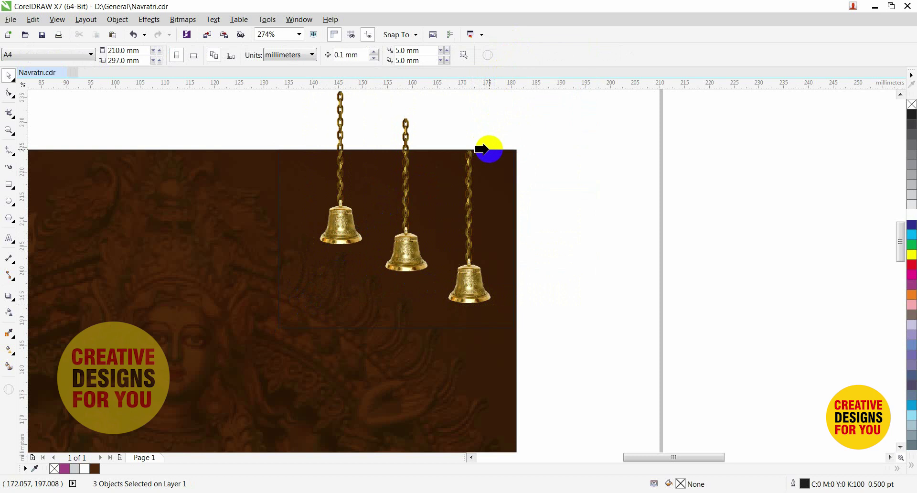
{"action": "left_click", "coordinate": [488, 150]}
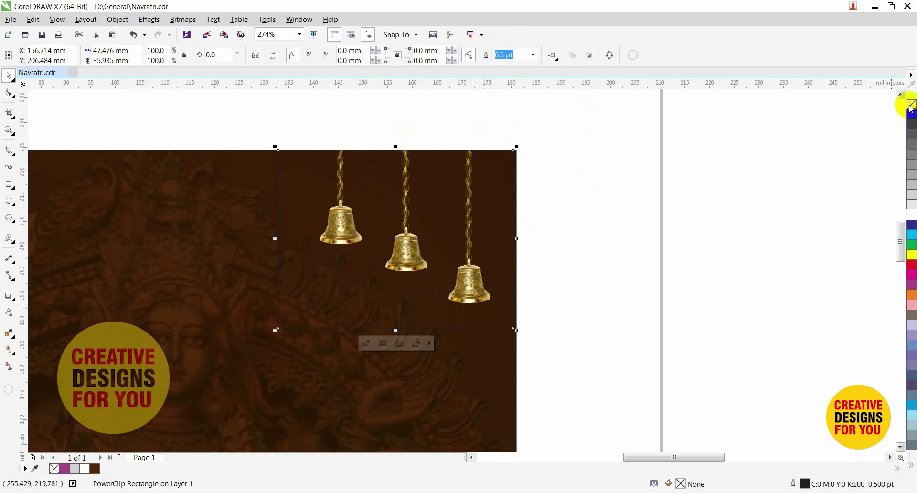
{"action": "left_click", "coordinate": [617, 217]}
Scale the clipped bell group down to about 43.8 mm wide, anchored at the square's upper-right corner
{"action": "scroll", "coordinate": [594, 223], "scroll_direction": "down", "scroll_amount": 4}
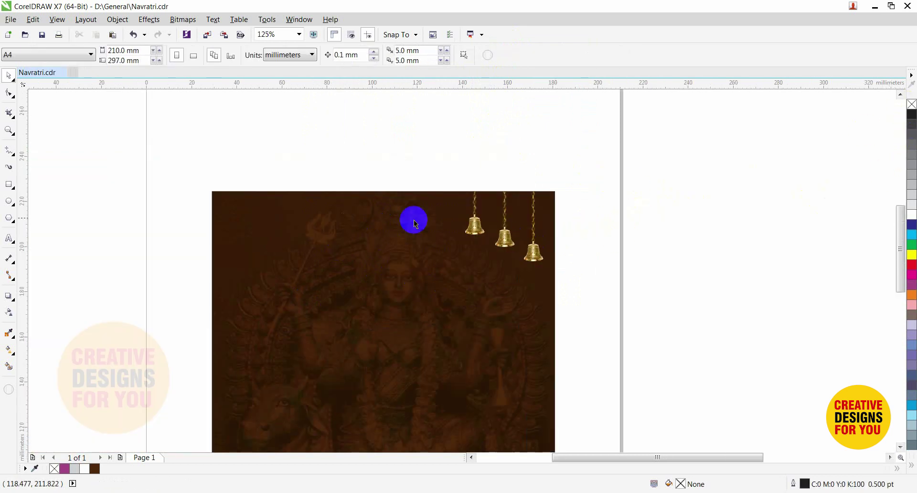
{"action": "scroll", "coordinate": [297, 185], "scroll_direction": "down", "scroll_amount": 2}
{"action": "scroll", "coordinate": [625, 354], "scroll_direction": "up", "scroll_amount": 2}
{"action": "left_click", "coordinate": [468, 221]}
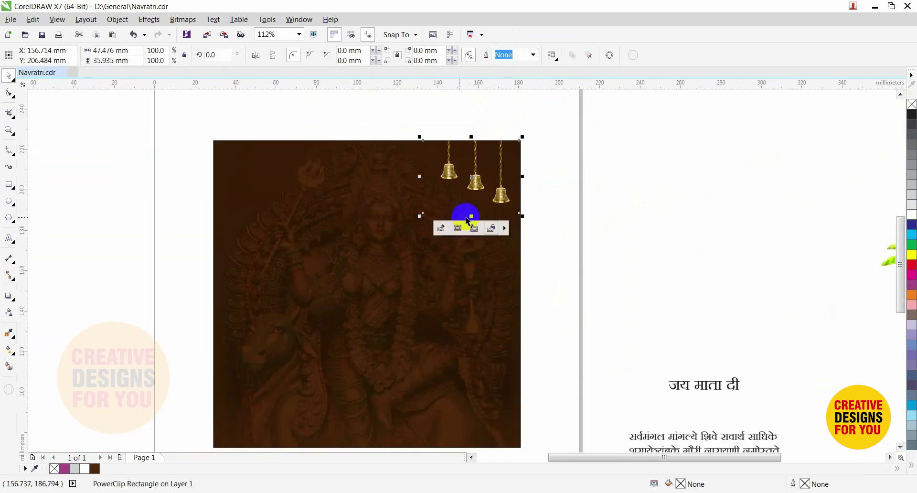
{"action": "left_click_drag", "start_coordinate": [420, 216], "coordinate": [428, 210]}
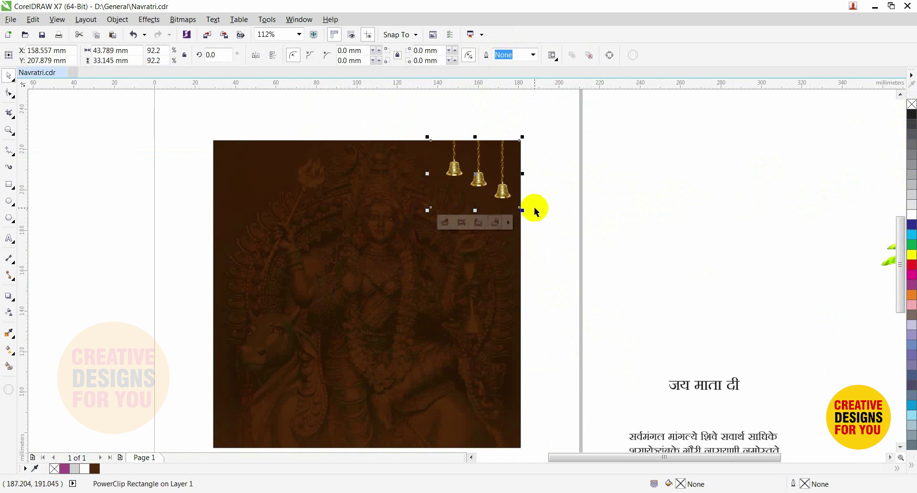
Create a horizontally mirrored copy of the bell group and align it to the square's left edge
{"action": "left_click_drag", "start_coordinate": [522, 174], "coordinate": [425, 174]}
{"action": "right_click", "coordinate": [426, 175]}
{"action": "left_click", "coordinate": [426, 242], "text": "shift"}
{"action": "key", "text": "l"}
{"action": "left_click", "coordinate": [573, 249]}
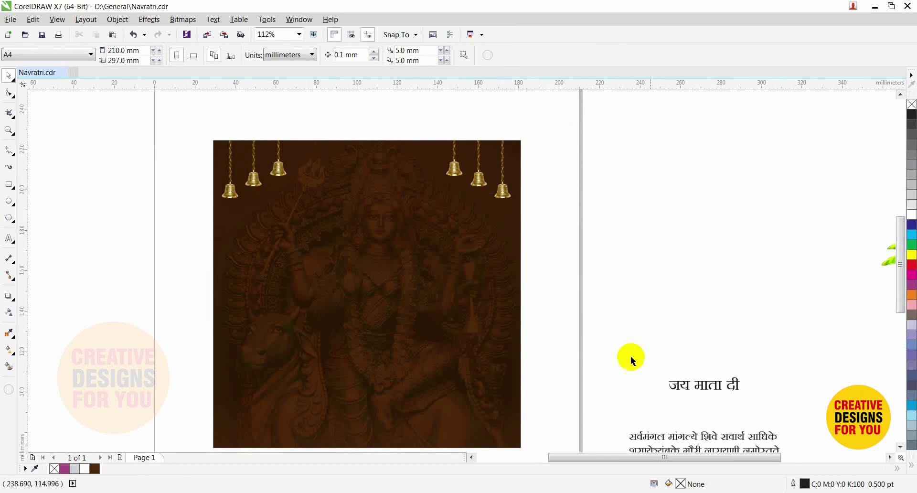
Move the text "जय माता दी" onto the square near its top centre, between the bell groups
{"action": "left_click", "coordinate": [708, 393]}
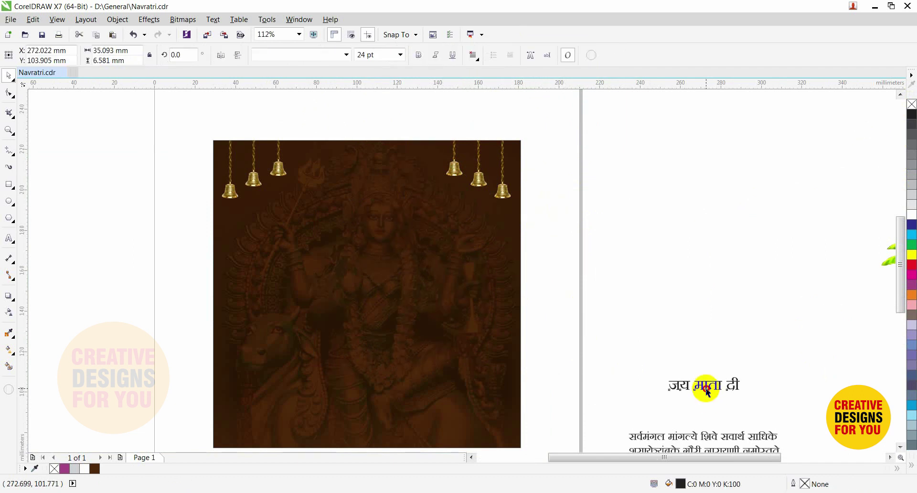
{"action": "left_click_drag", "start_coordinate": [708, 393], "coordinate": [356, 159]}
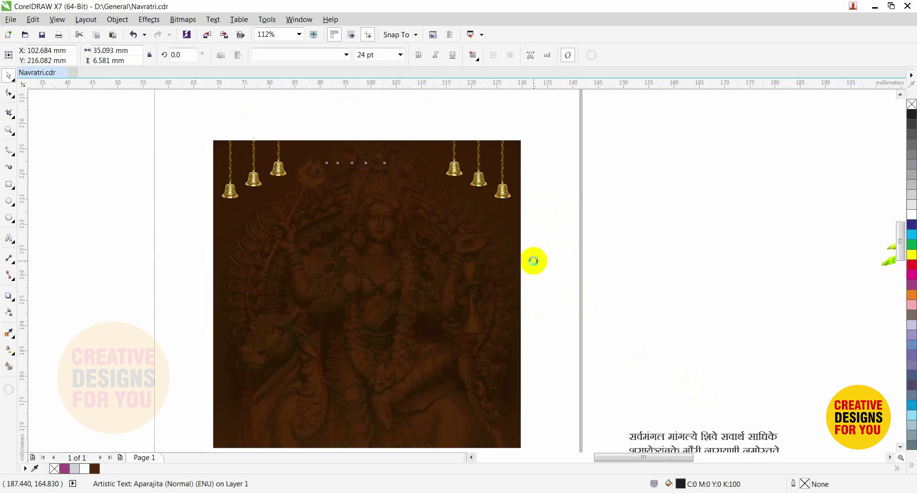
{"action": "scroll", "coordinate": [534, 261], "scroll_direction": "up", "scroll_amount": 2}
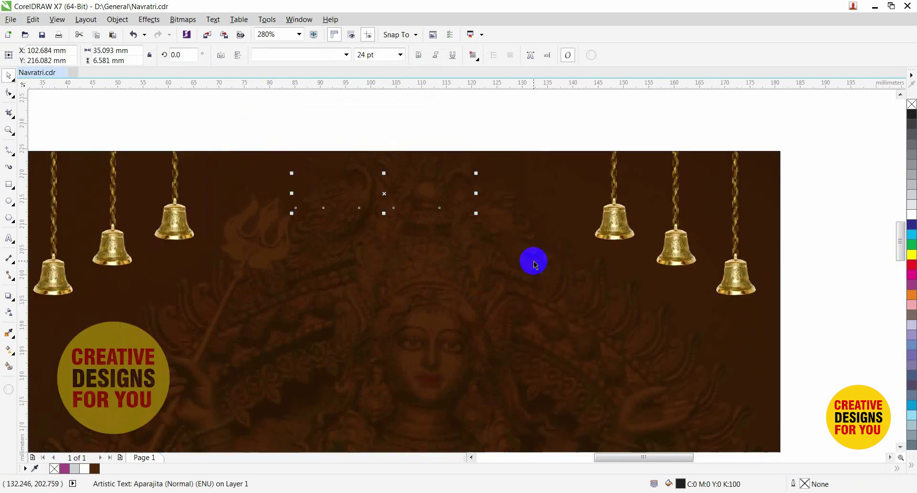
Colour the "जय माता दी" text white and scale it down to about 14.85 pt
{"action": "left_click", "coordinate": [912, 216]}
{"action": "left_click_drag", "start_coordinate": [476, 213], "coordinate": [441, 221]}
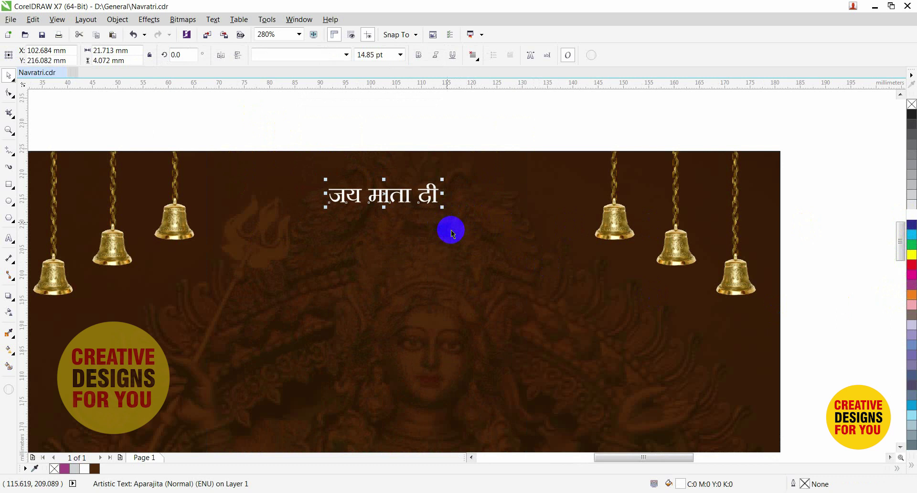
{"action": "scroll", "coordinate": [475, 143], "scroll_direction": "down", "scroll_amount": 1}
{"action": "left_click", "coordinate": [477, 139]}
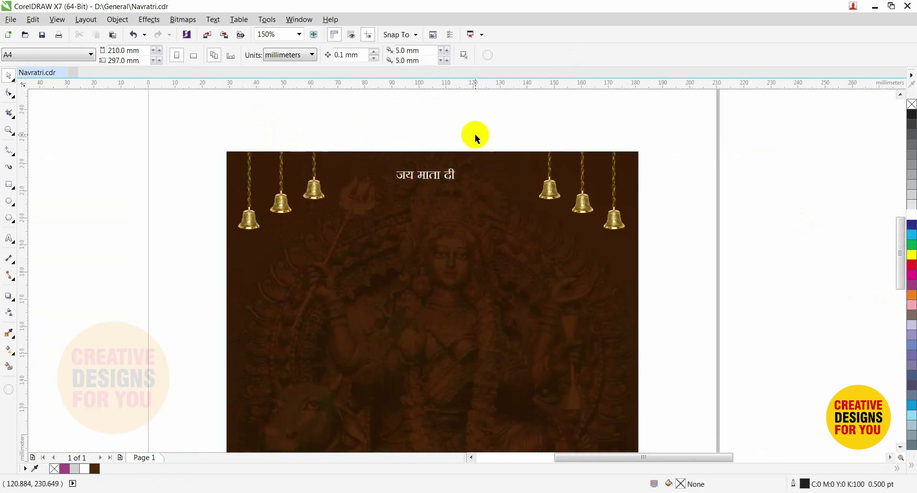
Draw a thin vertical bar about 0.36 × 4.16 mm just right of the "जय माता दी" text, filled white without an outline
{"action": "left_click", "coordinate": [471, 154]}
{"action": "left_click_drag", "start_coordinate": [407, 155], "coordinate": [507, 261]}
{"action": "key", "text": "F6"}
{"action": "key", "text": "space"}
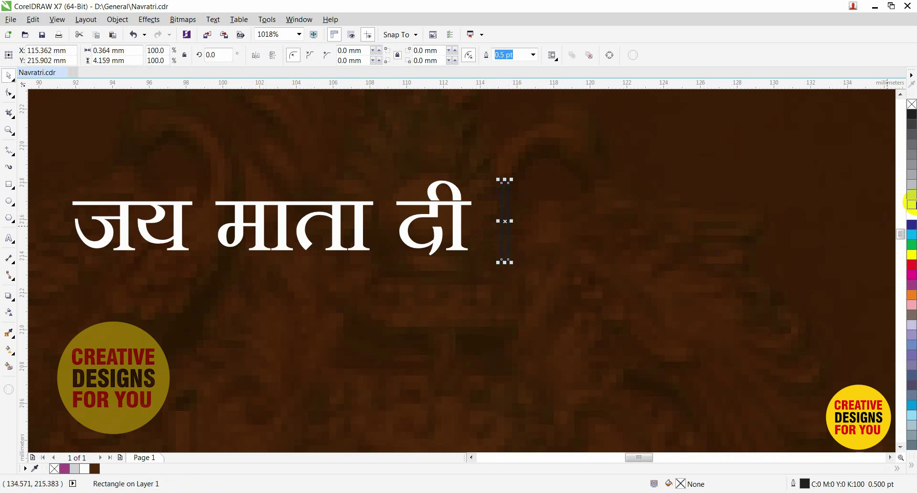
{"action": "left_click", "coordinate": [912, 215]}
{"action": "right_click", "coordinate": [911, 106]}
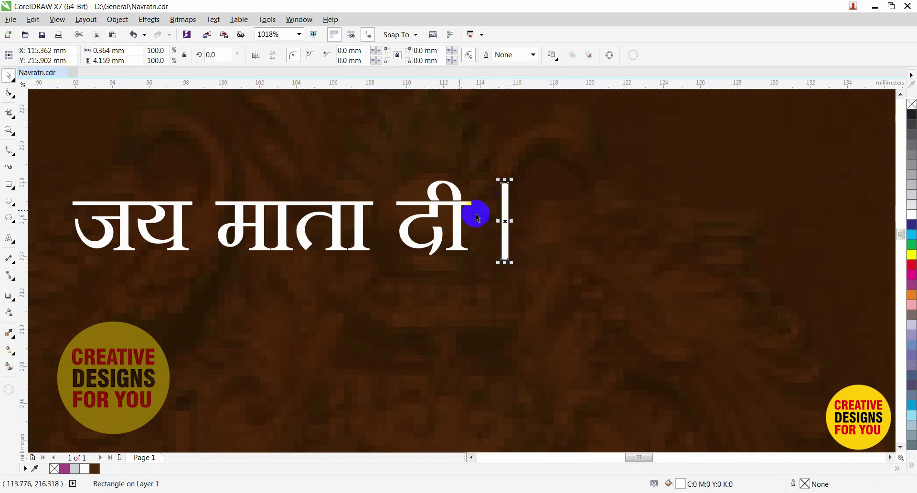
Convert the thin white bar to curves and pull its top edge out to an upper-left point and its bottom edge to a lower-right point
{"action": "key", "text": "F2"}
{"action": "left_click_drag", "start_coordinate": [432, 148], "coordinate": [543, 282]}
{"action": "key", "text": "ctrl+q"}
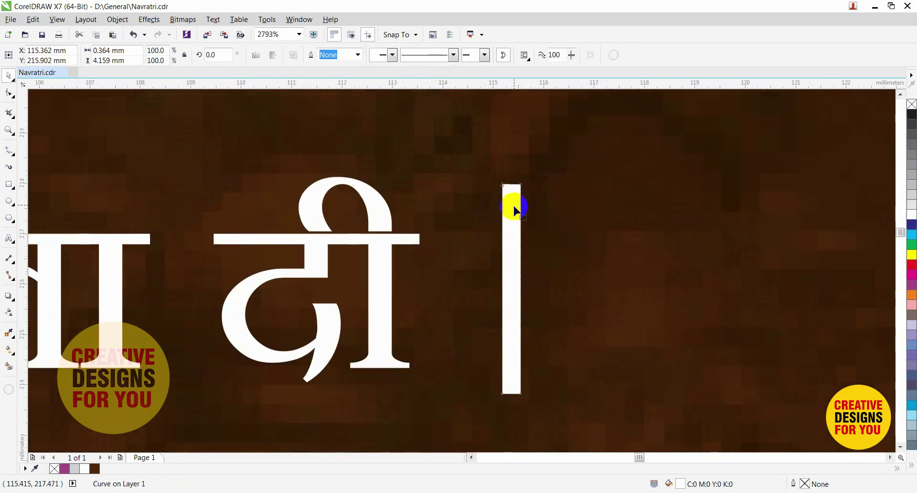
{"action": "key", "text": "F10"}
{"action": "left_click_drag", "start_coordinate": [515, 185], "coordinate": [489, 154]}
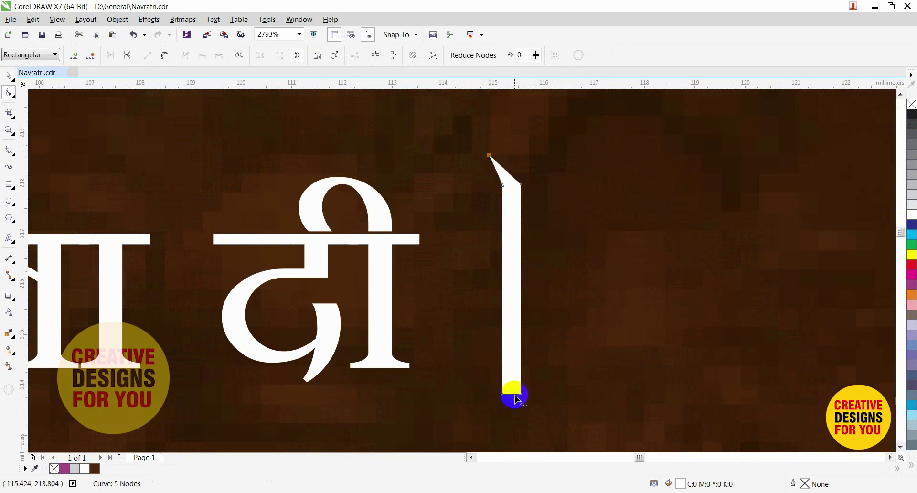
{"action": "left_click_drag", "start_coordinate": [515, 395], "coordinate": [538, 423]}
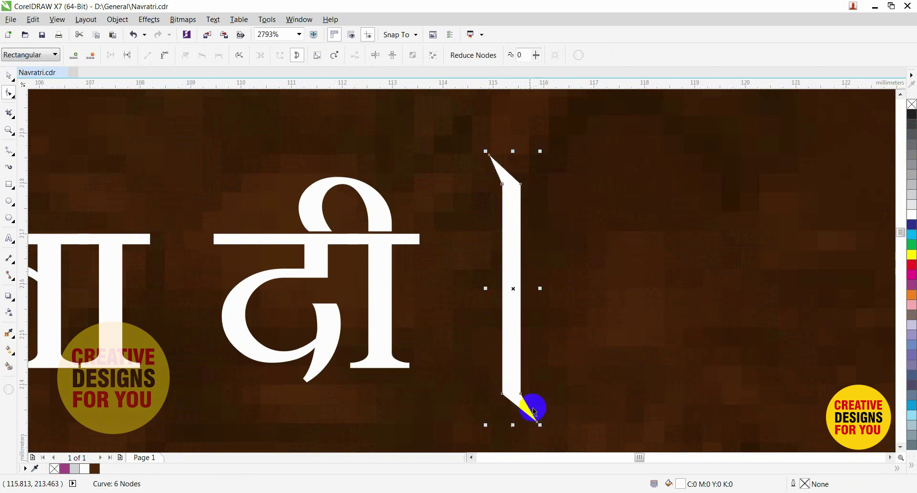
Duplicate the pointed bar beside itself, then copy the pair to the left side of the "जय माता दी" text
{"action": "key", "text": "space"}
{"action": "left_click_drag", "start_coordinate": [509, 335], "coordinate": [550, 335]}
{"action": "scroll", "coordinate": [583, 286], "scroll_direction": "down", "scroll_amount": 4}
{"action": "left_click_drag", "start_coordinate": [598, 197], "coordinate": [539, 319]}
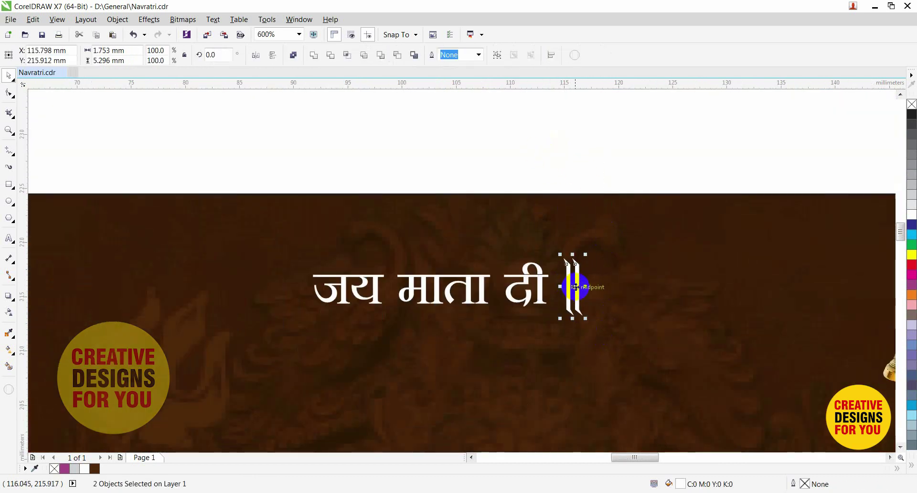
{"action": "left_click_drag", "start_coordinate": [576, 287], "coordinate": [296, 286]}
Group the "जय माता दी" text with its four bars and centre the group horizontally on the square
{"action": "left_click_drag", "start_coordinate": [282, 131], "coordinate": [653, 379]}
{"action": "key", "text": "ctrl+g"}
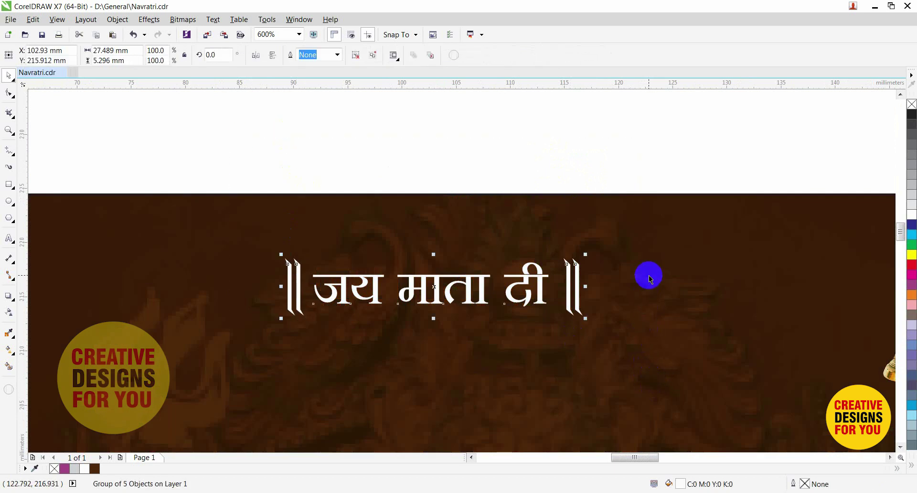
{"action": "left_click", "coordinate": [649, 275], "text": "shift"}
{"action": "key", "text": "c"}
{"action": "left_click", "coordinate": [586, 160]}
Place the goddess-on-lion image on the square below the "जय माता दी" text, scaled down to about 60.8 × 76 mm
{"action": "scroll", "coordinate": [606, 219], "scroll_direction": "down", "scroll_amount": 2}
{"action": "scroll", "coordinate": [608, 220], "scroll_direction": "down", "scroll_amount": 2}
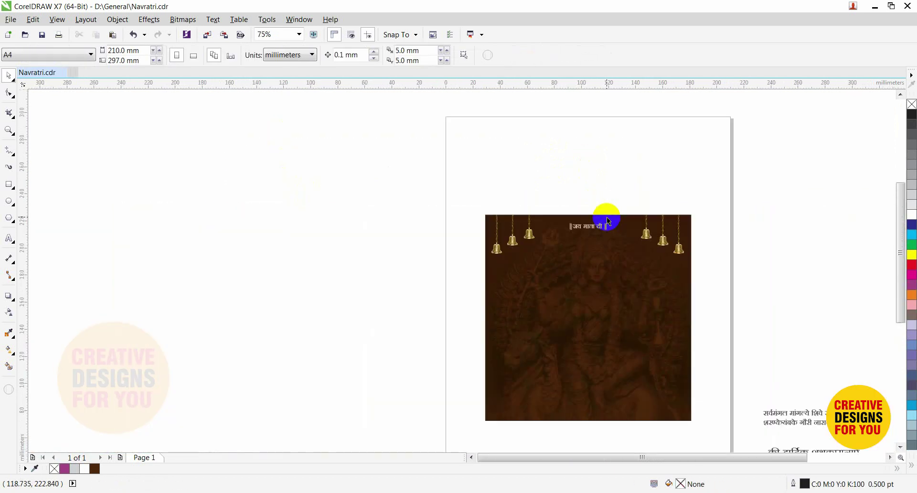
{"action": "key", "text": "z"}
{"action": "left_click_drag", "start_coordinate": [504, 180], "coordinate": [722, 343]}
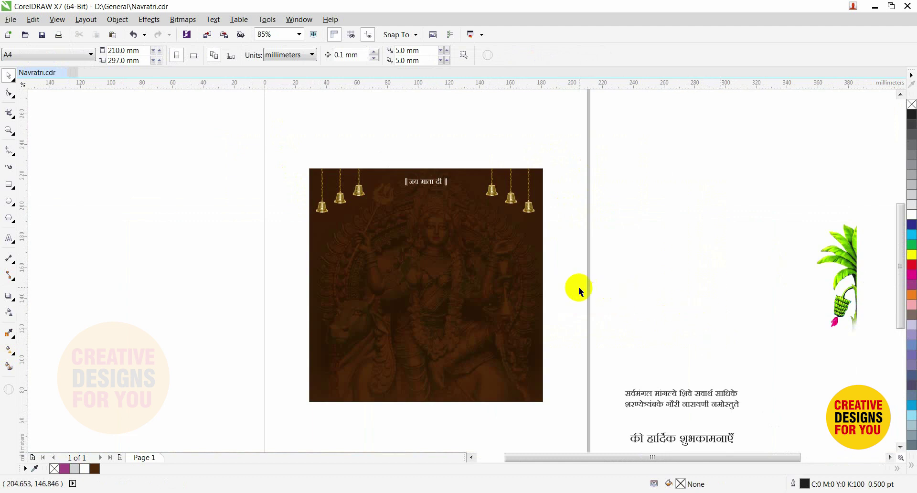
{"action": "scroll", "coordinate": [864, 325], "scroll_direction": "down", "scroll_amount": 2}
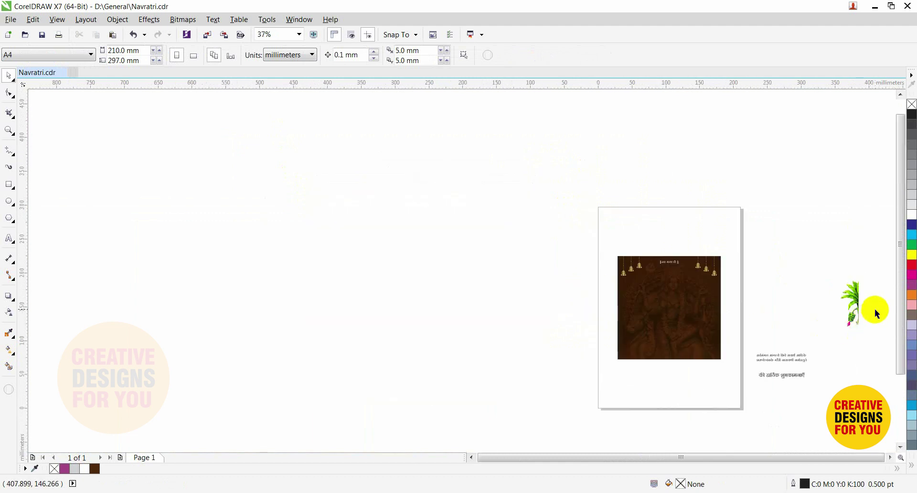
{"action": "scroll", "coordinate": [875, 378], "scroll_direction": "up", "scroll_amount": 2}
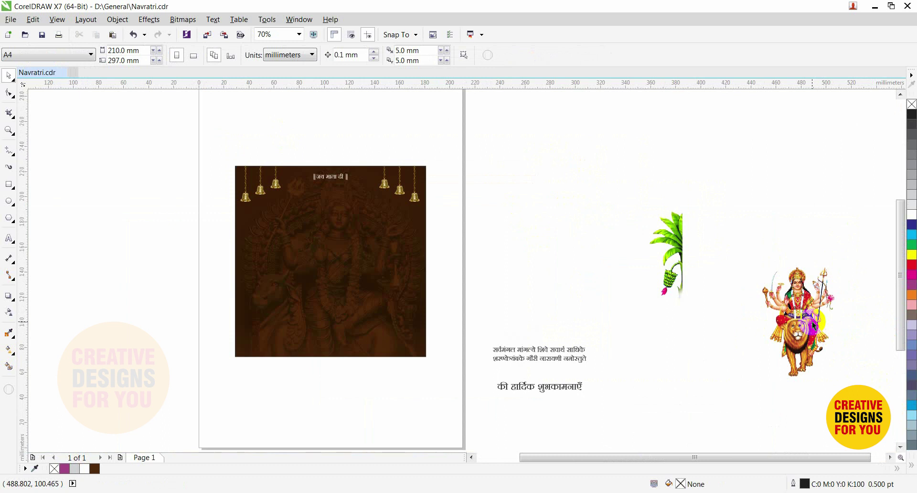
{"action": "left_click_drag", "start_coordinate": [814, 325], "coordinate": [350, 242]}
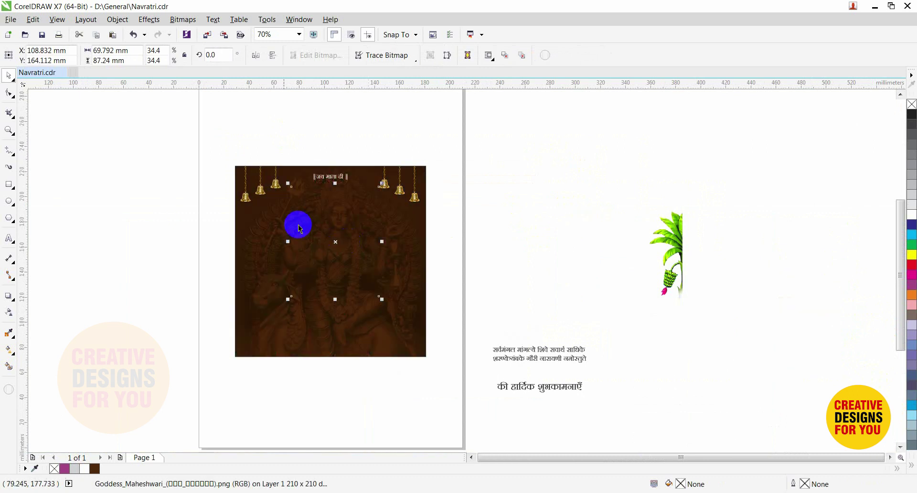
{"action": "scroll", "coordinate": [297, 225], "scroll_direction": "up", "scroll_amount": 2}
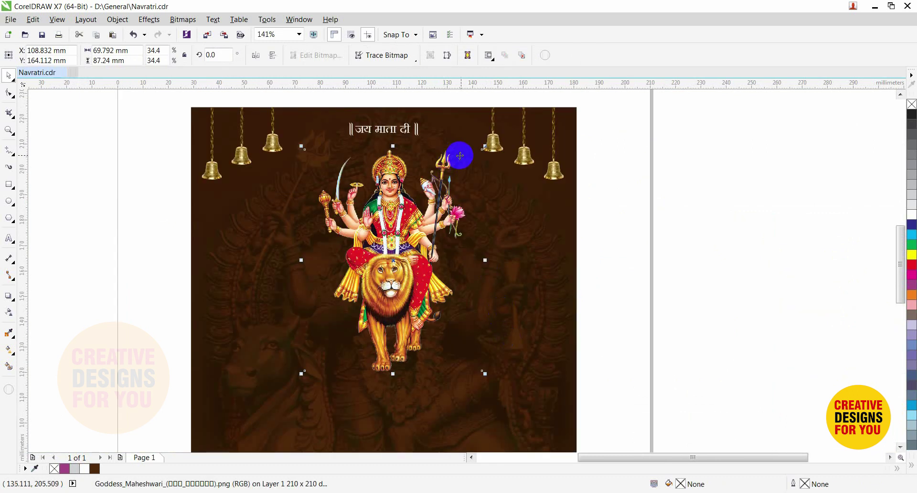
{"action": "left_click_drag", "start_coordinate": [484, 147], "coordinate": [480, 161]}
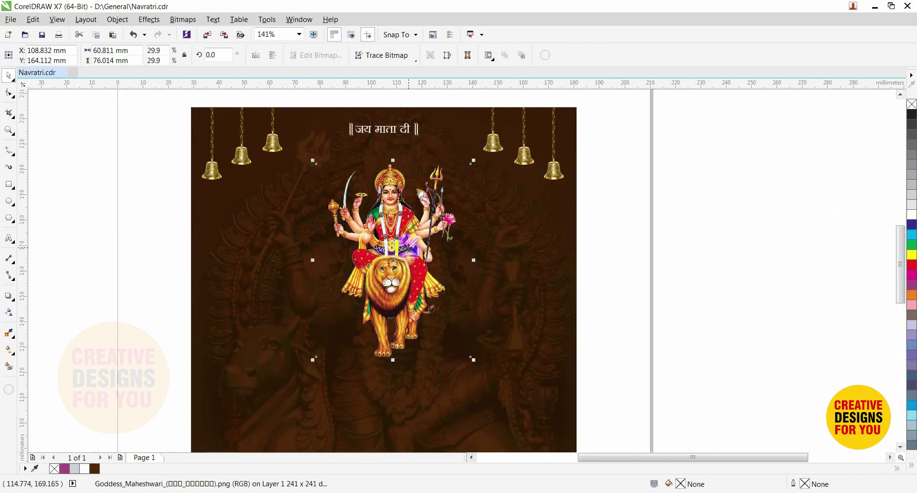
{"action": "left_click_drag", "start_coordinate": [409, 249], "coordinate": [398, 237]}
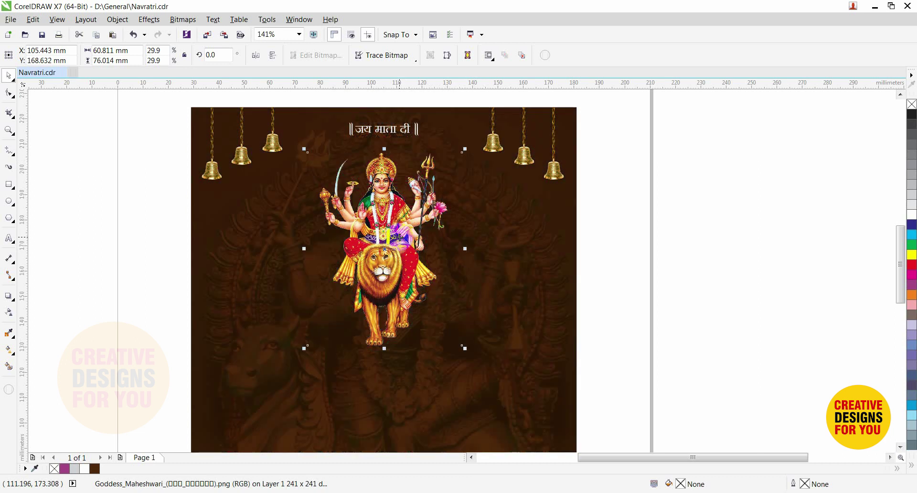
{"action": "left_click", "coordinate": [658, 241]}
Place the banana plant on the square, align it to the right edge and scale it down to about 24.6 × 78.8 mm
{"action": "scroll", "coordinate": [655, 246], "scroll_direction": "down", "scroll_amount": 3}
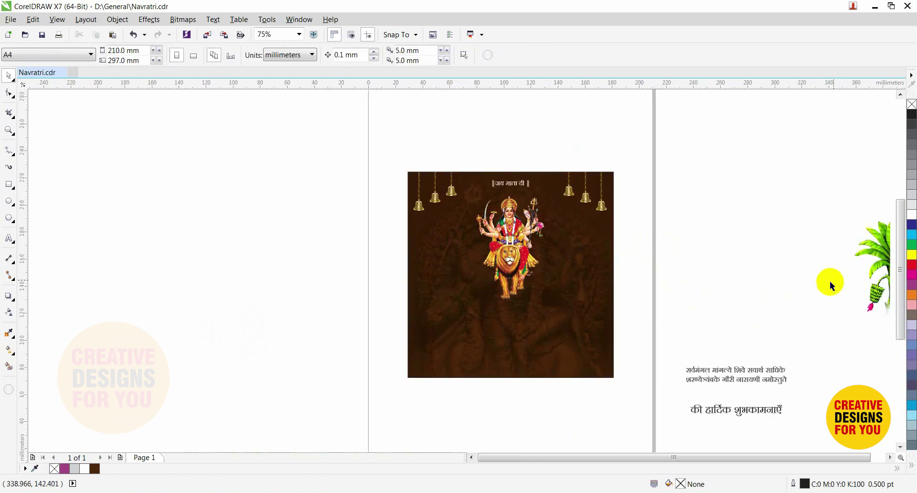
{"action": "left_click_drag", "start_coordinate": [881, 267], "coordinate": [665, 266]}
{"action": "scroll", "coordinate": [773, 230], "scroll_direction": "up", "scroll_amount": 2}
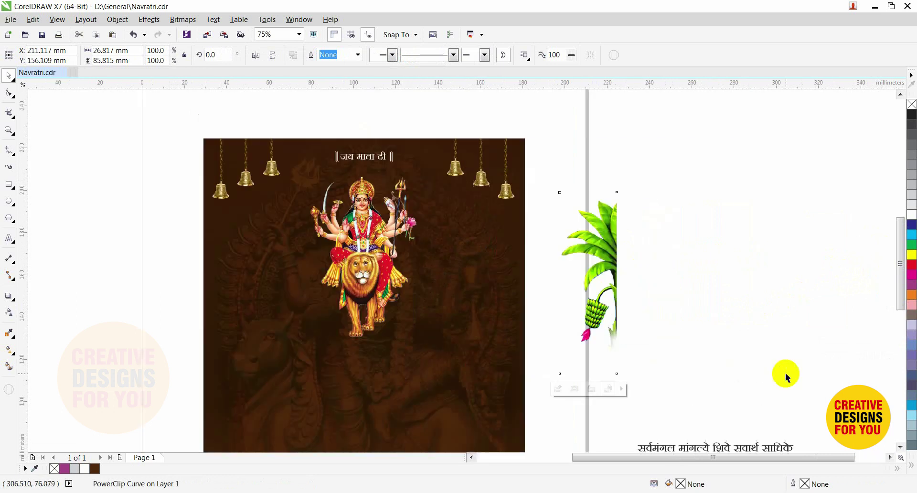
{"action": "left_click_drag", "start_coordinate": [612, 254], "coordinate": [518, 276]}
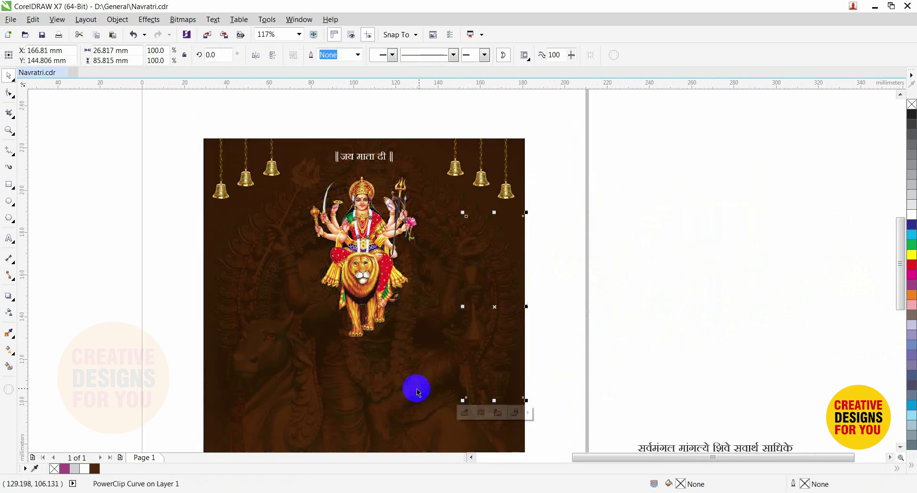
{"action": "left_click", "coordinate": [420, 370]}
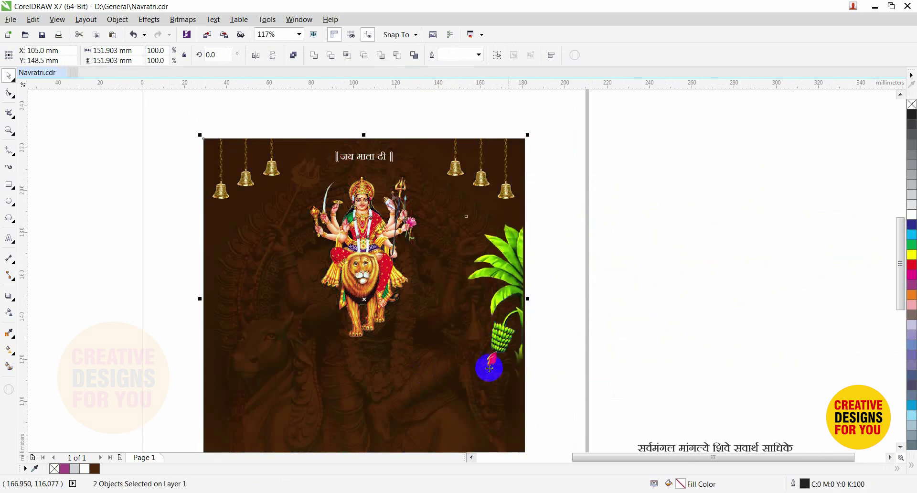
{"action": "left_click", "coordinate": [620, 322]}
{"action": "left_click", "coordinate": [509, 276]}
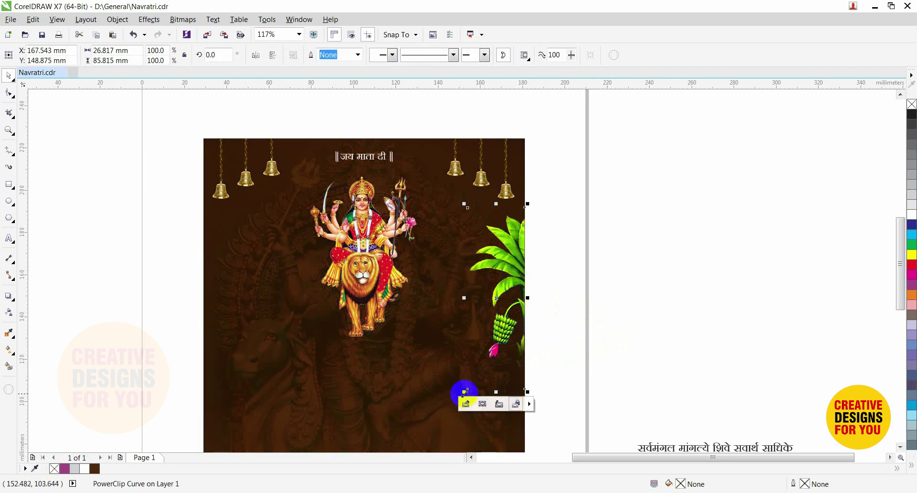
{"action": "left_click_drag", "start_coordinate": [465, 392], "coordinate": [470, 379]}
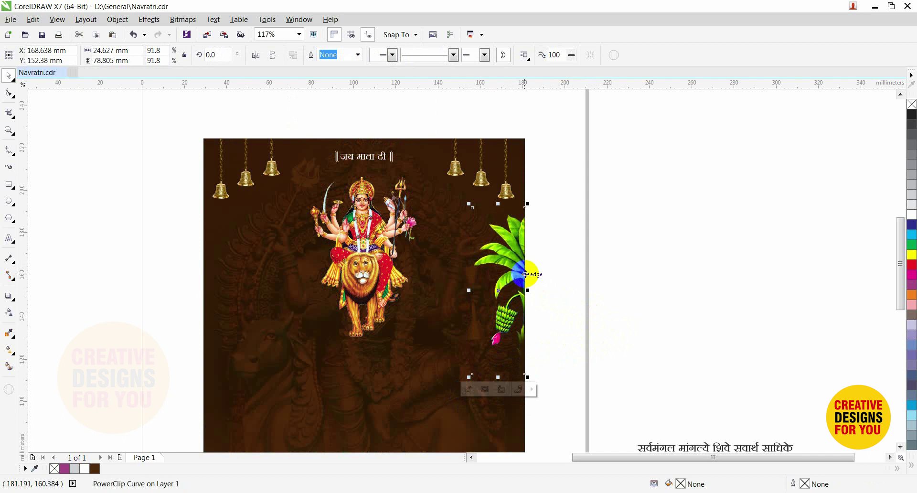
Create a horizontally mirrored copy of the banana plant and align it to the square's left edge
{"action": "left_click_drag", "start_coordinate": [526, 292], "coordinate": [420, 293]}
{"action": "left_click", "coordinate": [437, 397], "text": "shift"}
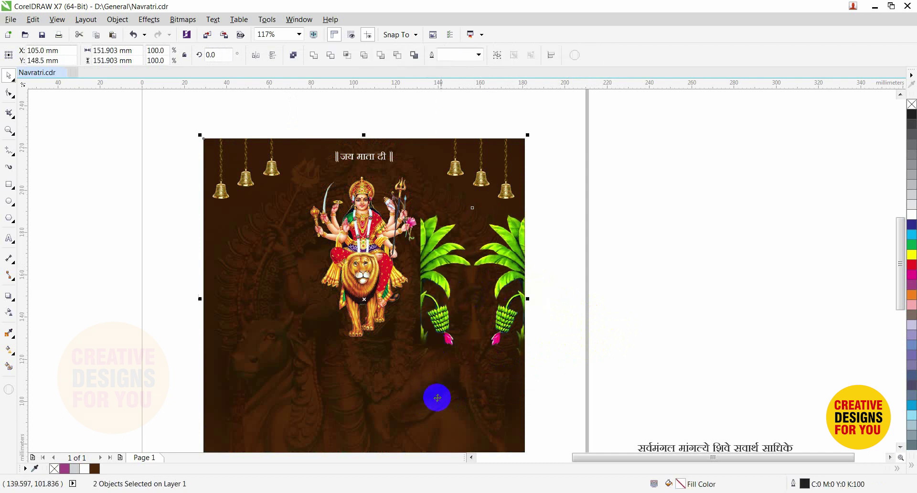
{"action": "key", "text": "l"}
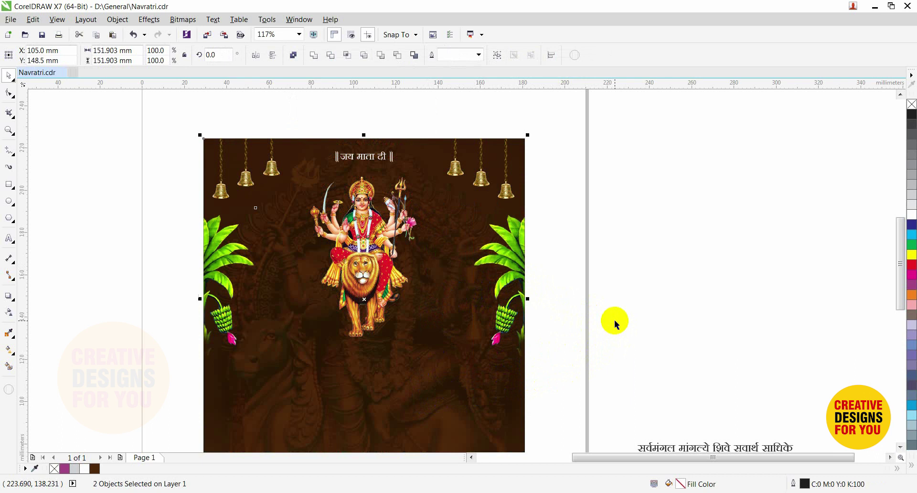
{"action": "left_click", "coordinate": [616, 324]}
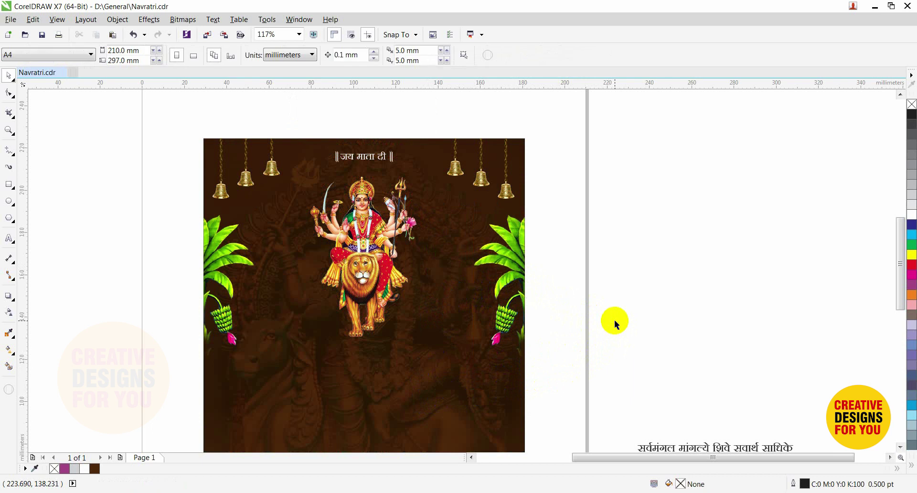
Move the two-line "सर्वमंगल मांगल्ये" verse below the goddess, colour it white and scale it down to about 14.8 pt
{"action": "left_click", "coordinate": [696, 447]}
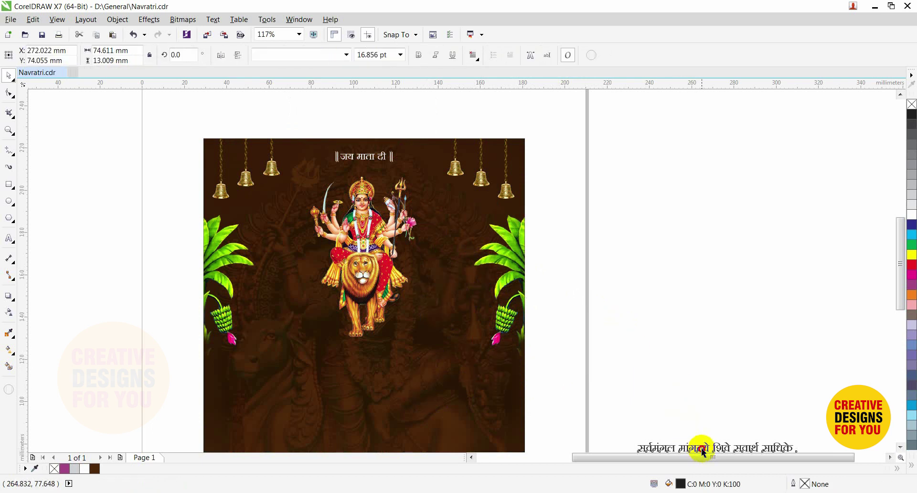
{"action": "left_click_drag", "start_coordinate": [697, 447], "coordinate": [363, 358]}
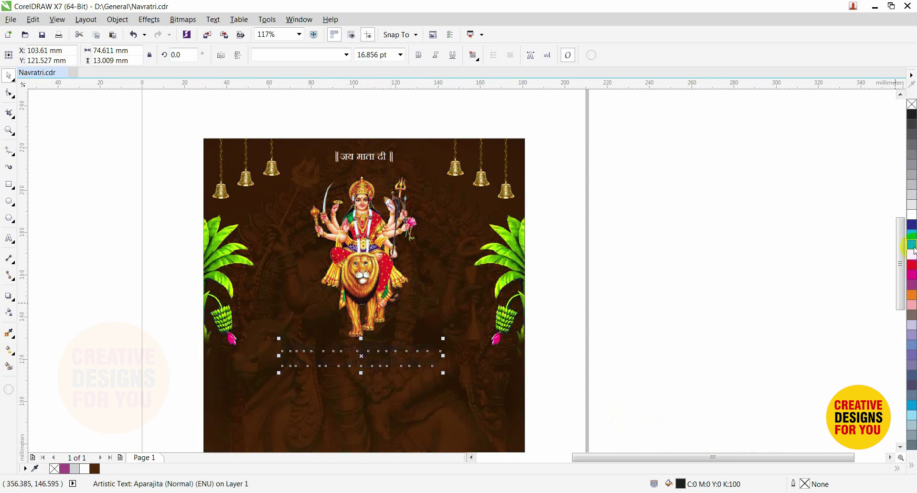
{"action": "left_click", "coordinate": [912, 217]}
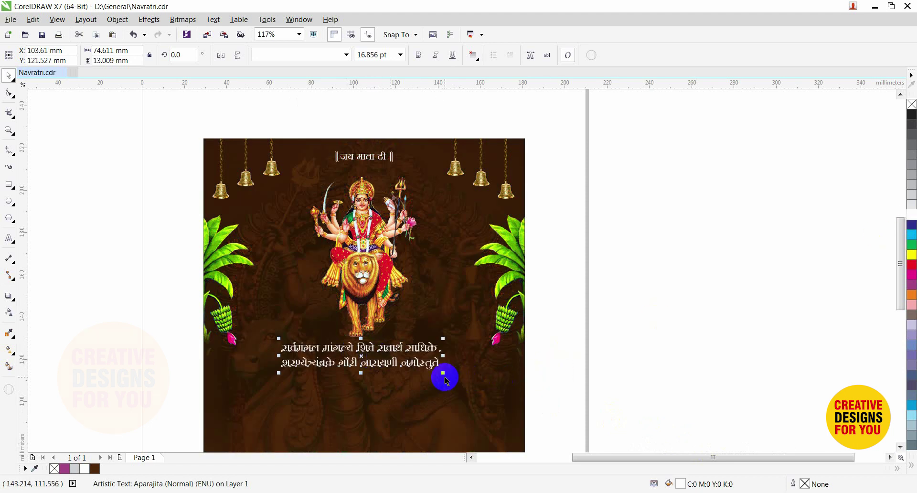
{"action": "left_click_drag", "start_coordinate": [444, 374], "coordinate": [435, 376]}
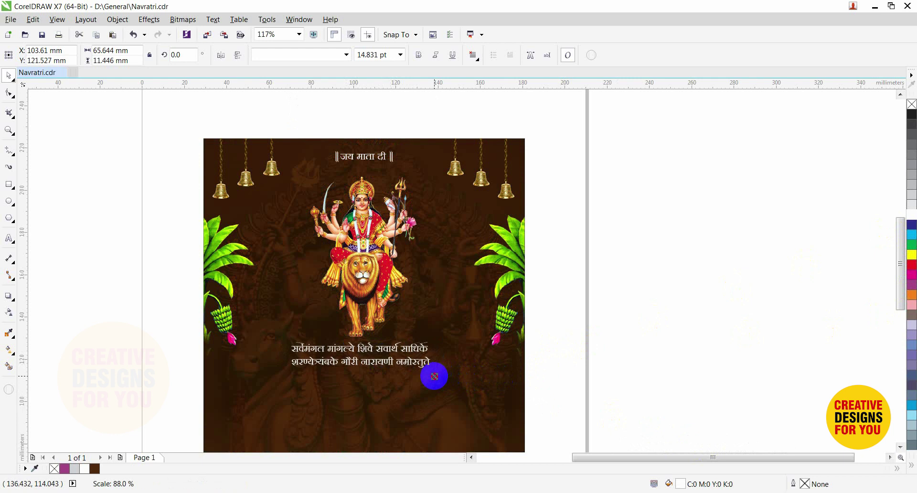
{"action": "left_click", "coordinate": [589, 361]}
Ungroup the "जय माता दी" heading and copy its double bar to the right of the two-line verse
{"action": "left_click", "coordinate": [392, 162]}
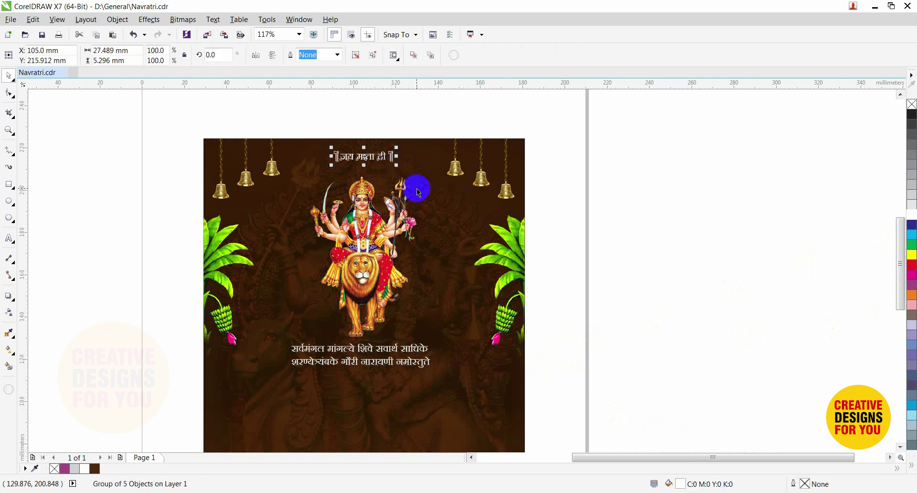
{"action": "key", "text": "ctrl+u"}
{"action": "left_click", "coordinate": [382, 123]}
{"action": "left_click_drag", "start_coordinate": [381, 123], "coordinate": [438, 353]}
{"action": "left_click_drag", "start_coordinate": [375, 322], "coordinate": [476, 391]}
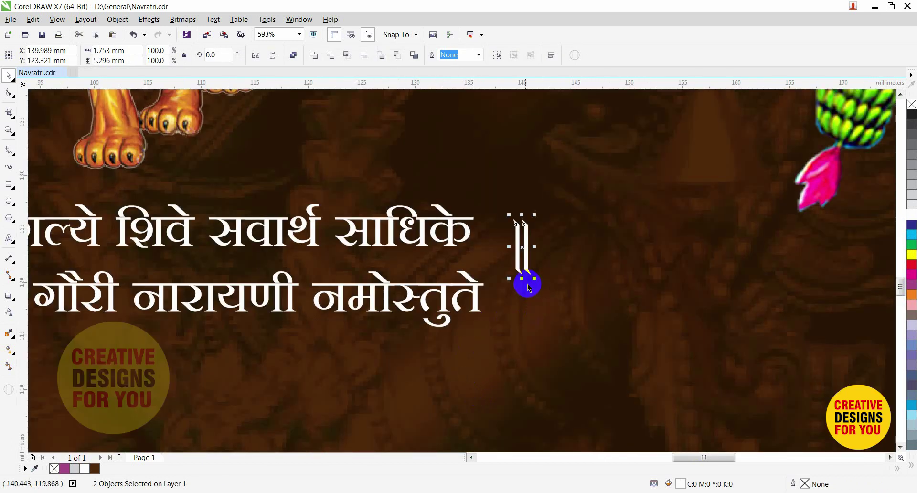
Enlarge the copied double bar to about 2.6 × 12.2 mm and position it just right of the verse, spanning both lines
{"action": "left_click_drag", "start_coordinate": [522, 278], "coordinate": [525, 333]}
{"action": "left_click_drag", "start_coordinate": [535, 214], "coordinate": [553, 197]}
{"action": "left_click_drag", "start_coordinate": [538, 264], "coordinate": [537, 248]}
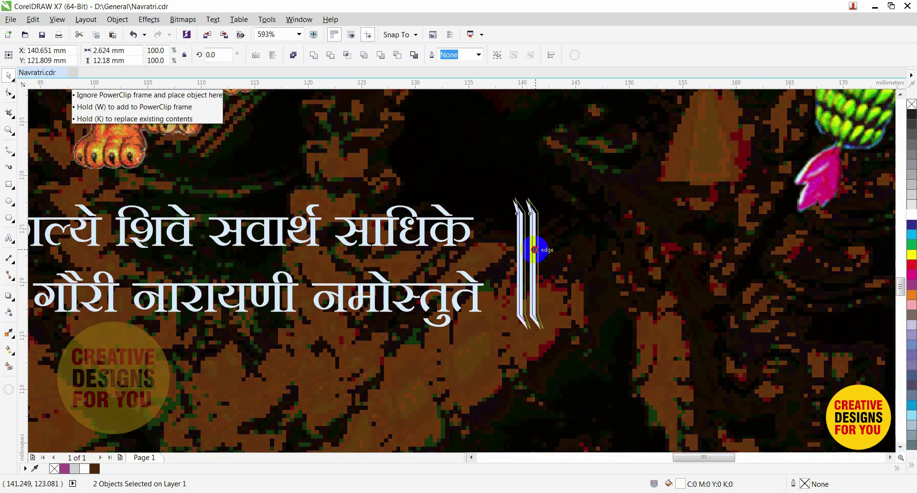
{"action": "scroll", "coordinate": [555, 273], "scroll_direction": "down", "scroll_amount": 2}
{"action": "left_click", "coordinate": [828, 266]}
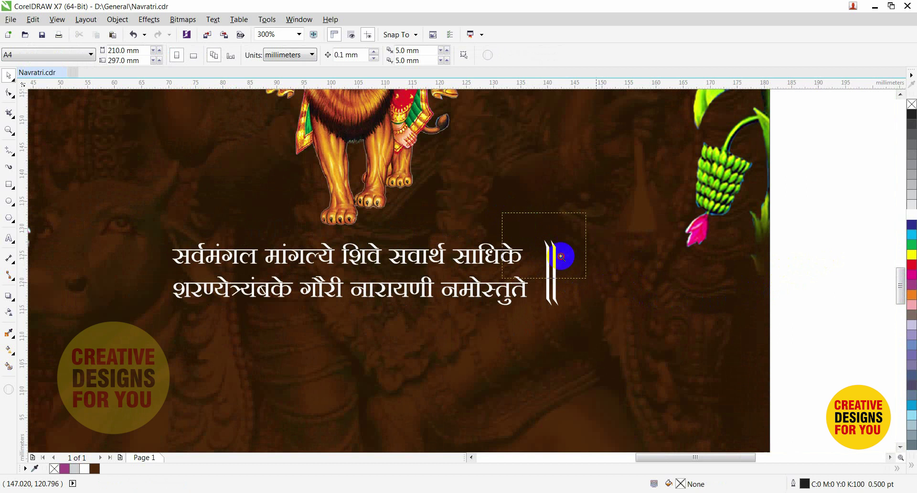
Draw an irregular closed freehand shape about 7.9 × 8.6 mm right of the verse's double bar and fill it red
{"action": "scroll", "coordinate": [565, 253], "scroll_direction": "up", "scroll_amount": 3}
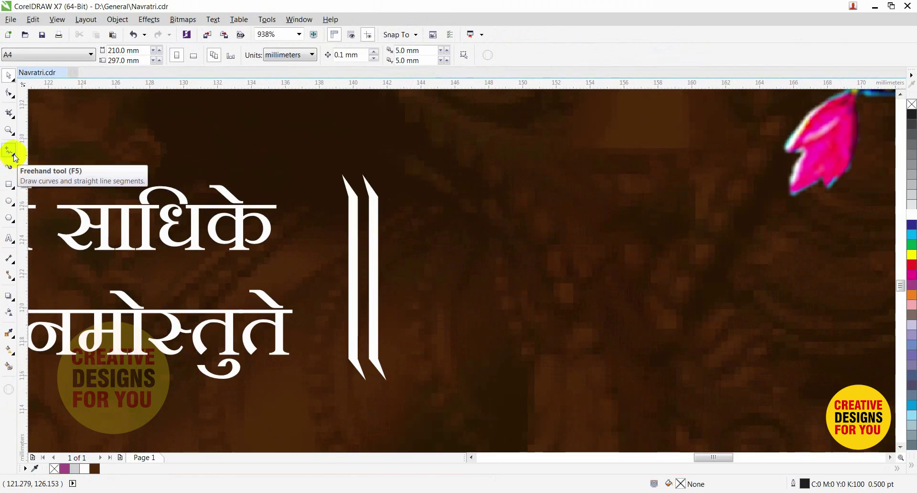
{"action": "left_click", "coordinate": [14, 156]}
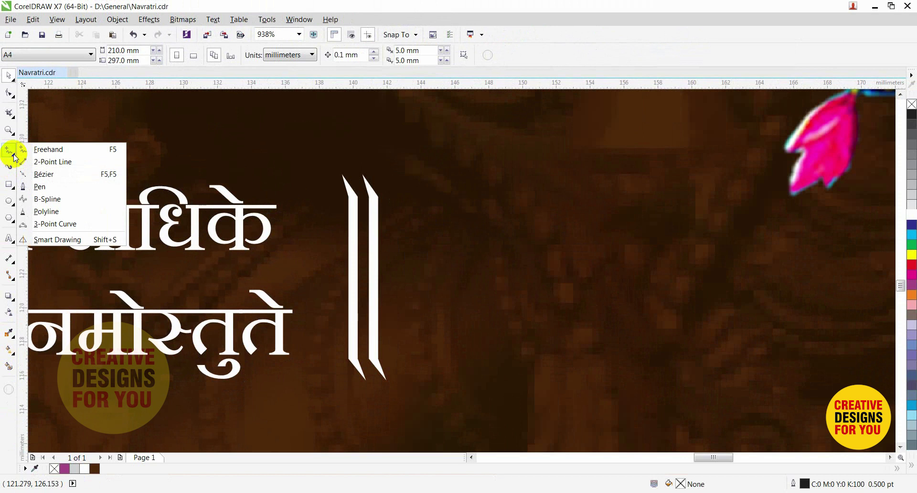
{"action": "left_click", "coordinate": [38, 174]}
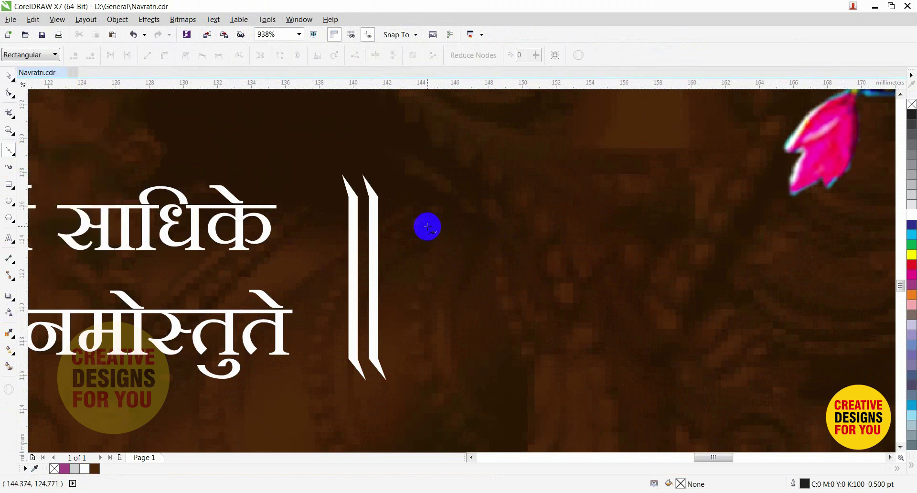
{"action": "mouse_move", "coordinate": [433, 216]}
{"action": "left_mouse_down"}
{"action": "mouse_move", "coordinate": [473, 202]}
{"action": "mouse_move", "coordinate": [512, 209]}
{"action": "mouse_move", "coordinate": [543, 290]}
{"action": "mouse_move", "coordinate": [522, 329]}
{"action": "mouse_move", "coordinate": [484, 348]}
{"action": "mouse_move", "coordinate": [422, 321]}
{"action": "mouse_move", "coordinate": [409, 284]}
{"action": "mouse_move", "coordinate": [417, 240]}
{"action": "left_mouse_up"}
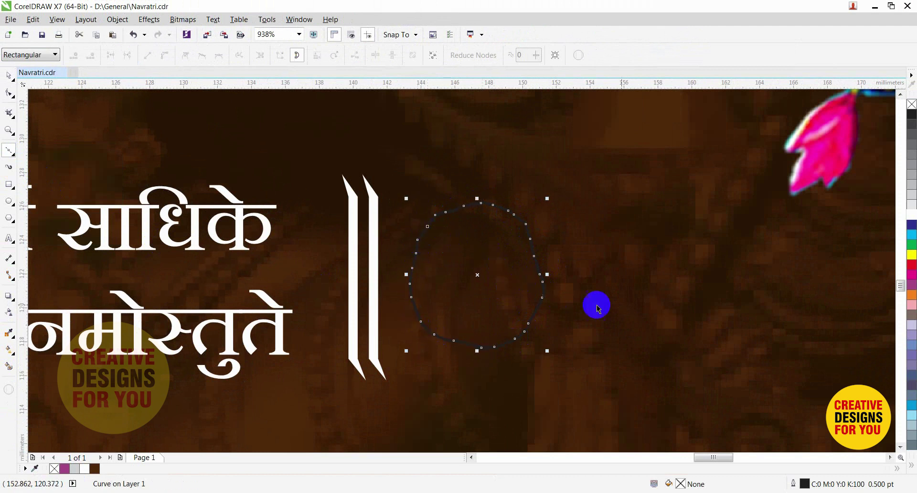
{"action": "key", "text": "space"}
{"action": "left_click", "coordinate": [913, 266]}
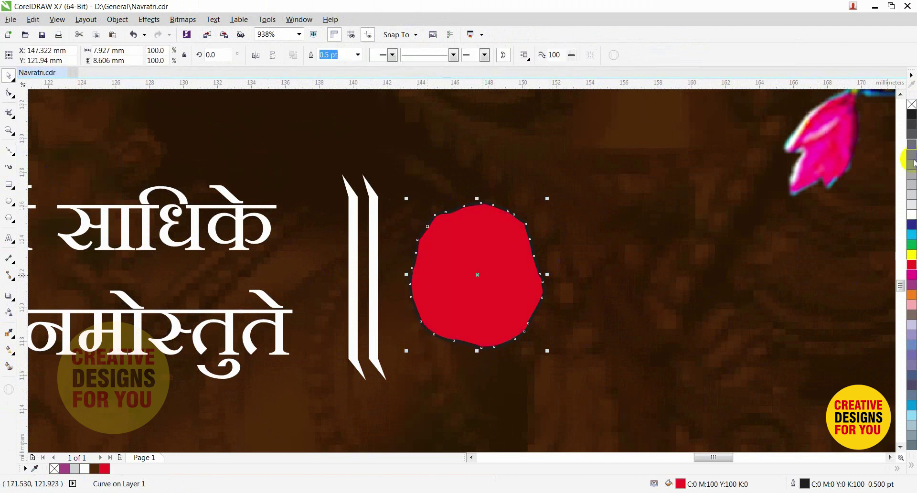
Remove the red shape's outline, shrink it and add a concentric copy of about 3.4 × 3.7 mm filled orange (M:40 Y:100)
{"action": "right_click", "coordinate": [912, 105]}
{"action": "left_click_drag", "start_coordinate": [547, 198], "coordinate": [529, 238]}
{"action": "left_click", "coordinate": [911, 302]}
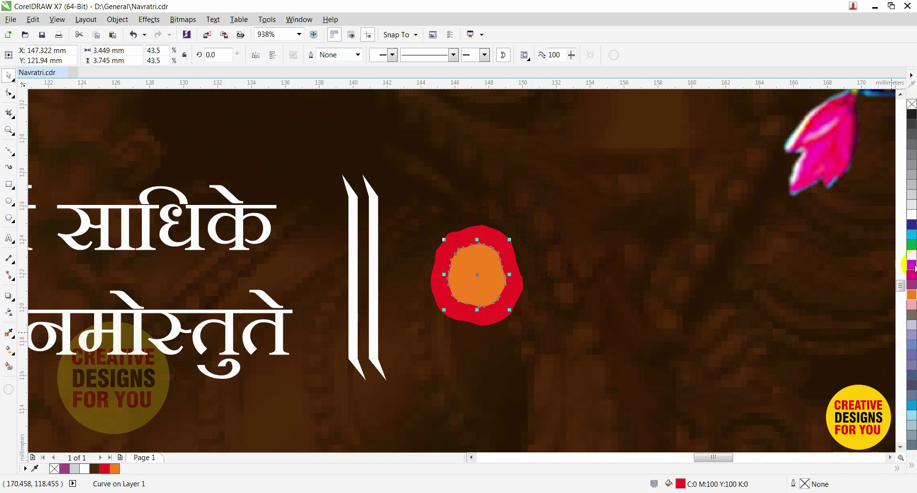
{"action": "left_click", "coordinate": [912, 255]}
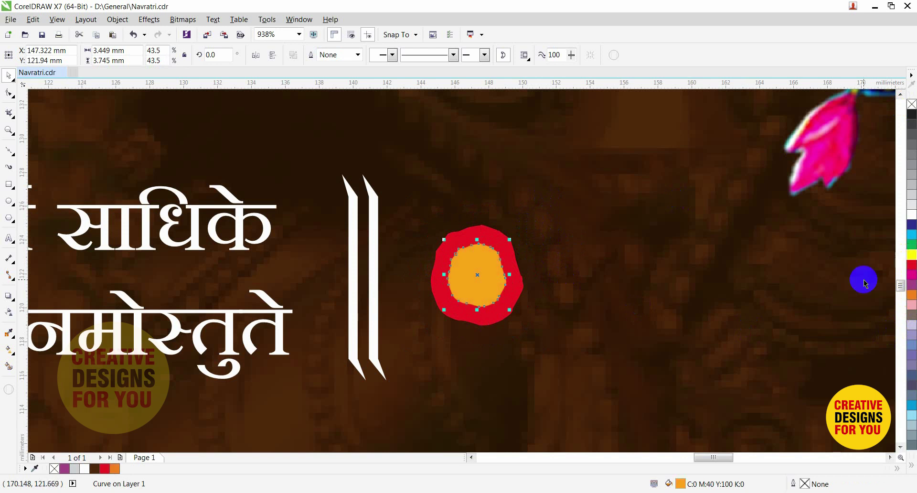
Scale the two-colour flower to about 4 × 4.4 mm and place it right beside the verse's double bar at mid-height
{"action": "left_click", "coordinate": [514, 282], "text": "shift"}
{"action": "left_click_drag", "start_coordinate": [514, 283], "coordinate": [489, 281]}
{"action": "scroll", "coordinate": [512, 280], "scroll_direction": "down", "scroll_amount": 5}
{"action": "scroll", "coordinate": [572, 269], "scroll_direction": "down", "scroll_amount": 2}
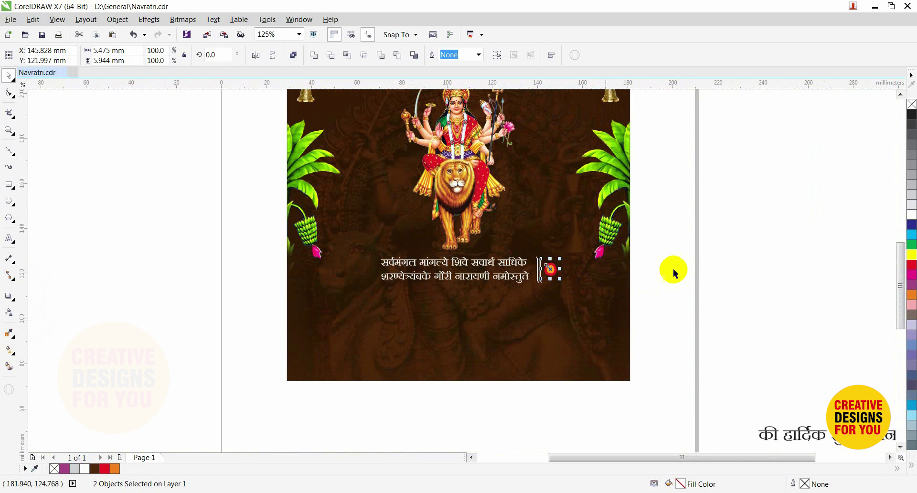
{"action": "scroll", "coordinate": [589, 317], "scroll_direction": "up", "scroll_amount": 5}
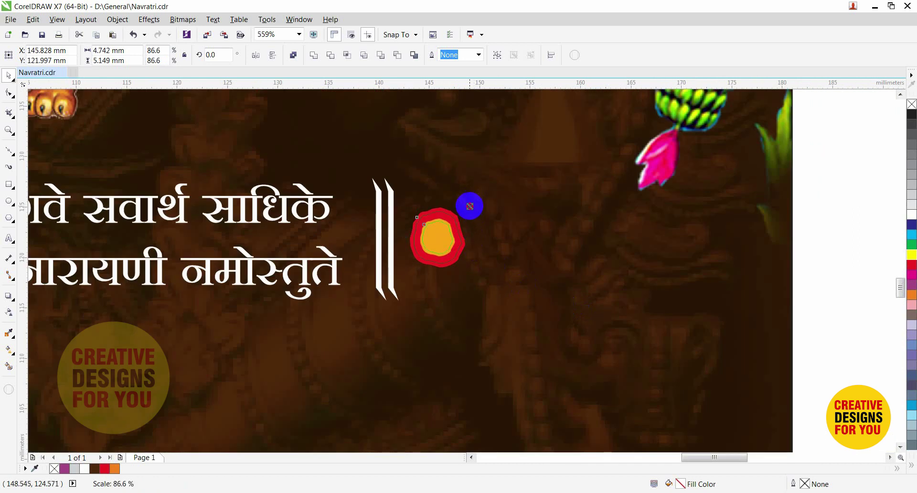
{"action": "left_click_drag", "start_coordinate": [470, 203], "coordinate": [476, 218]}
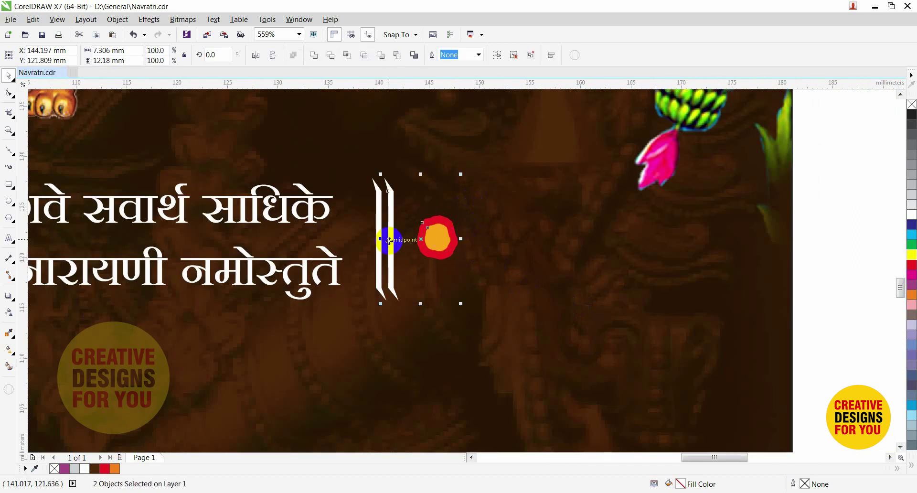
{"action": "left_click", "coordinate": [443, 245]}
{"action": "mouse_move", "coordinate": [444, 245]}
{"action": "left_mouse_down"}
{"action": "mouse_move", "coordinate": [423, 238]}
{"action": "mouse_move", "coordinate": [434, 238]}
{"action": "left_mouse_up"}
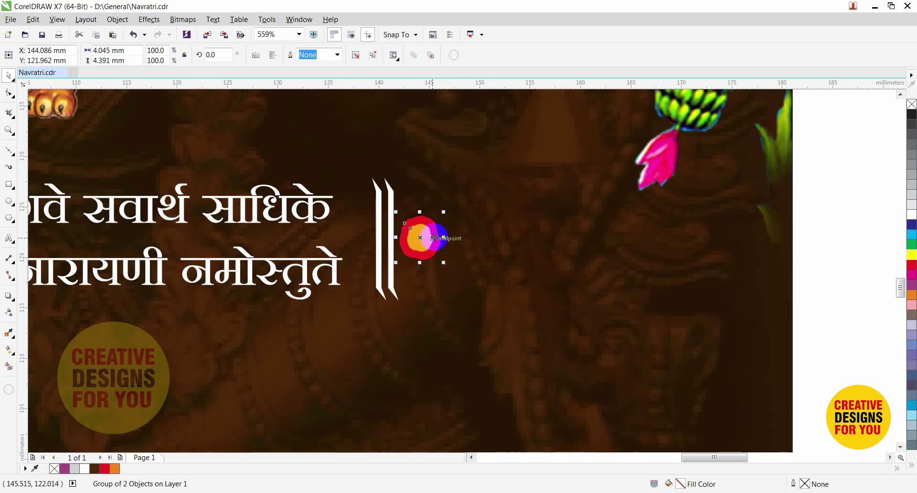
Group the flower with the double bar and place a mirrored copy on the left side of the verse
{"action": "scroll", "coordinate": [433, 237], "scroll_direction": "down", "scroll_amount": 4}
{"action": "left_click", "coordinate": [638, 232]}
{"action": "left_click_drag", "start_coordinate": [604, 185], "coordinate": [425, 279]}
{"action": "key", "text": "ctrl+g"}
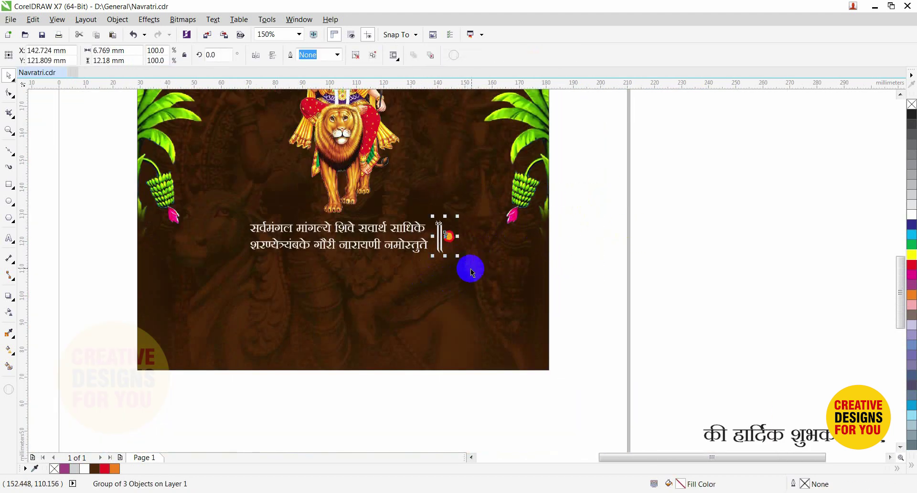
{"action": "left_click_drag", "start_coordinate": [459, 236], "coordinate": [245, 243]}
{"action": "right_click", "coordinate": [431, 240]}
{"action": "left_click_drag", "start_coordinate": [652, 201], "coordinate": [223, 268]}
{"action": "left_click", "coordinate": [574, 268]}
Centre the verse horizontally on the background, group it with both side ornaments and centre that group on the background too
{"action": "left_click", "coordinate": [392, 239]}
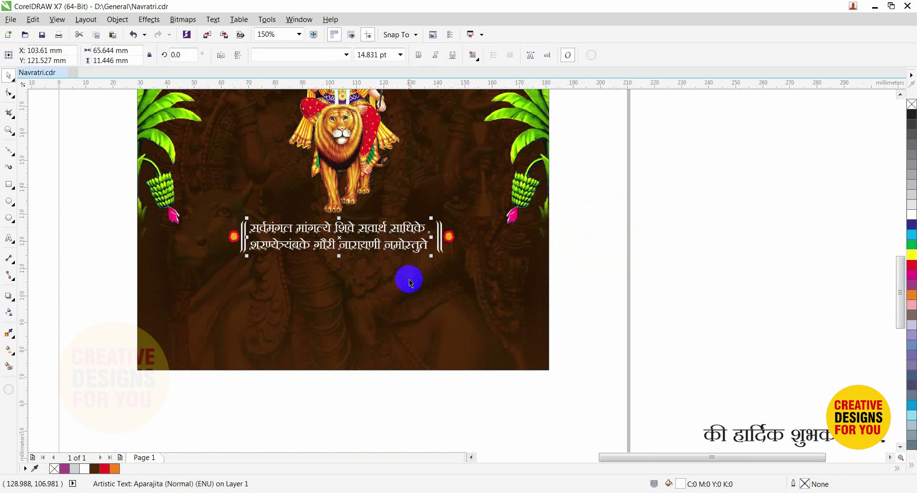
{"action": "left_click", "coordinate": [409, 278], "text": "shift"}
{"action": "key", "text": "c"}
{"action": "left_click", "coordinate": [628, 221]}
{"action": "left_click_drag", "start_coordinate": [635, 197], "coordinate": [200, 266]}
{"action": "key", "text": "ctrl+g"}
{"action": "left_click", "coordinate": [429, 292], "text": "shift"}
{"action": "key", "text": "c"}
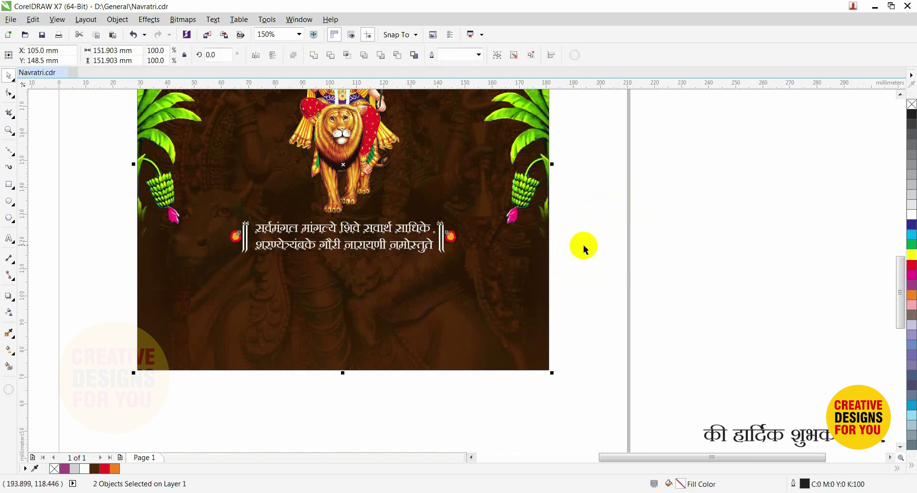
{"action": "left_click", "coordinate": [584, 246]}
Use wireframe view to find the "नवरात्रि" lettering left of the page, move it onto the lower design and restore enhanced view
{"action": "scroll", "coordinate": [576, 264], "scroll_direction": "down", "scroll_amount": 1}
{"action": "key", "text": "F2"}
{"action": "left_click_drag", "start_coordinate": [327, 103], "coordinate": [643, 330]}
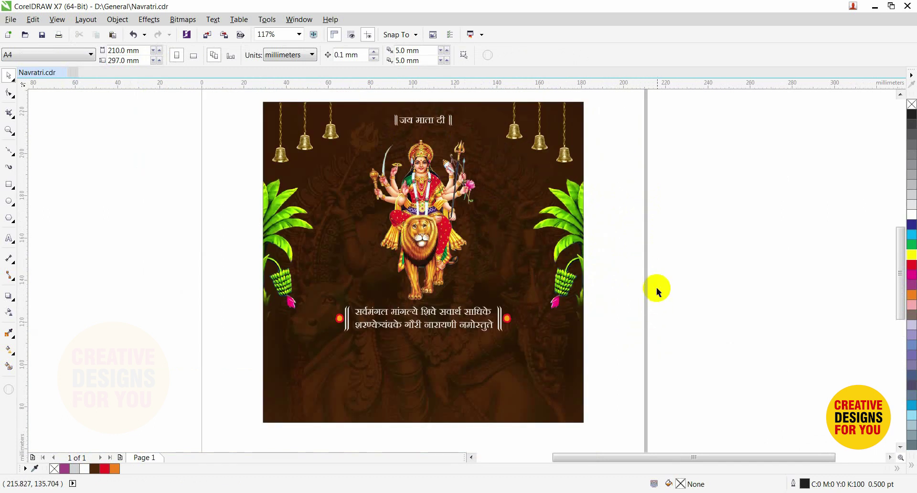
{"action": "scroll", "coordinate": [658, 289], "scroll_direction": "down", "scroll_amount": 2}
{"action": "left_click_drag", "start_coordinate": [395, 172], "coordinate": [762, 410]}
{"action": "key", "text": "alt+v"}
{"action": "key", "text": "w"}
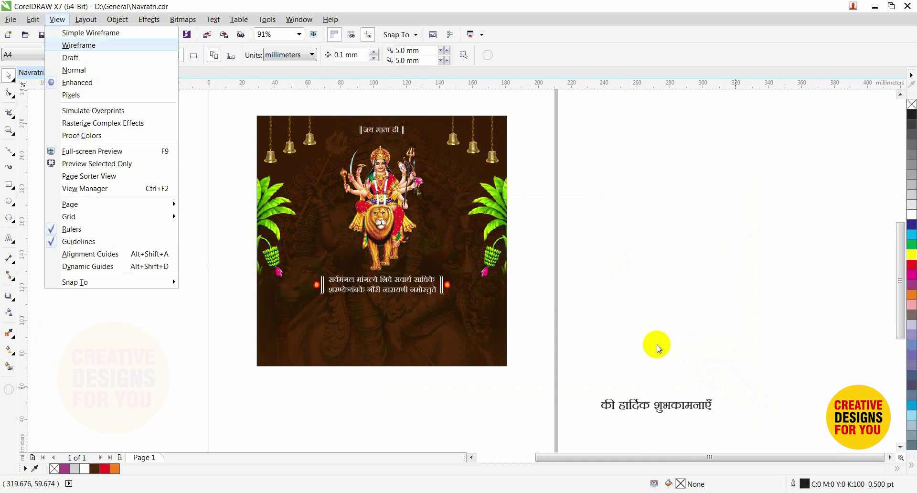
{"action": "key", "text": "Return"}
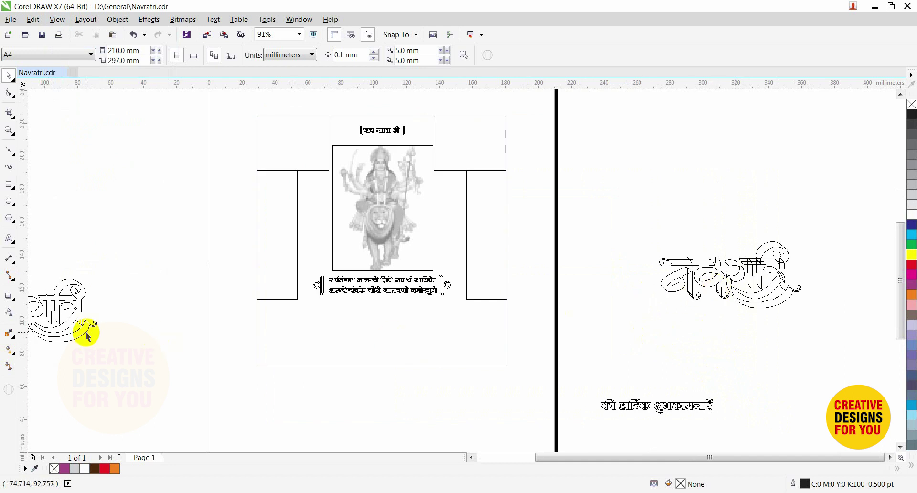
{"action": "left_click_drag", "start_coordinate": [82, 328], "coordinate": [385, 371]}
{"action": "key", "text": "alt+v"}
{"action": "key", "text": "e"}
Scale the "नवरात्रि" lettering down to about 65.7 × 30.9 mm and position it centrally below the verse
{"action": "key", "text": "F2"}
{"action": "left_click_drag", "start_coordinate": [221, 257], "coordinate": [642, 434]}
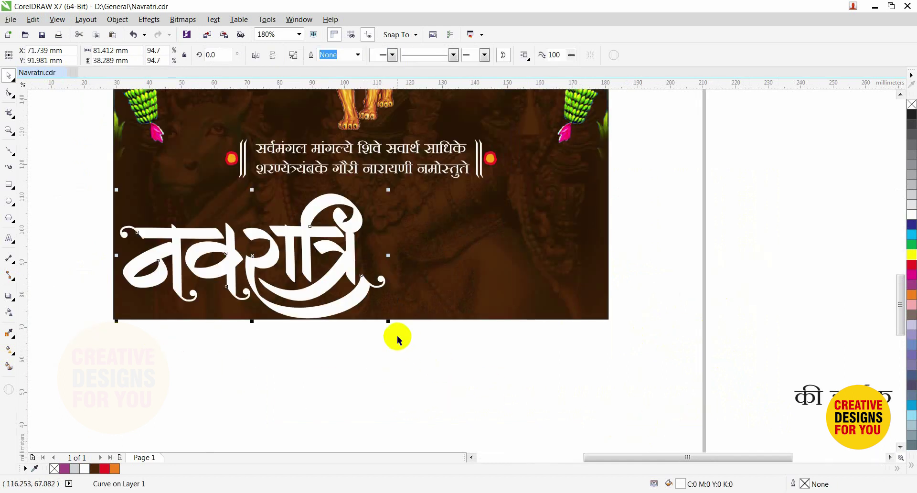
{"action": "left_click_drag", "start_coordinate": [388, 321], "coordinate": [338, 322]}
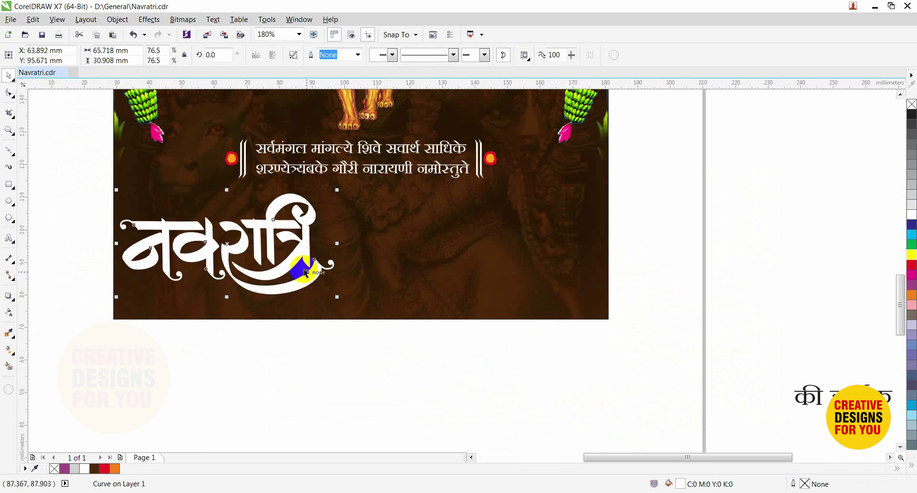
{"action": "left_click_drag", "start_coordinate": [303, 264], "coordinate": [448, 248]}
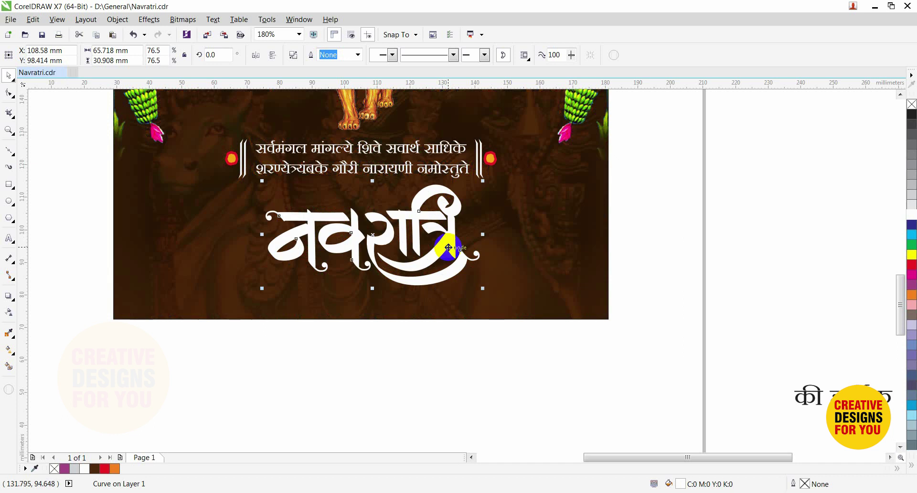
Switch to wireframe view and add an outside contour of about 2.2 mm around the "नवरात्रि" lettering
{"action": "key", "text": "z"}
{"action": "left_click_drag", "start_coordinate": [250, 192], "coordinate": [553, 340]}
{"action": "left_click", "coordinate": [545, 304]}
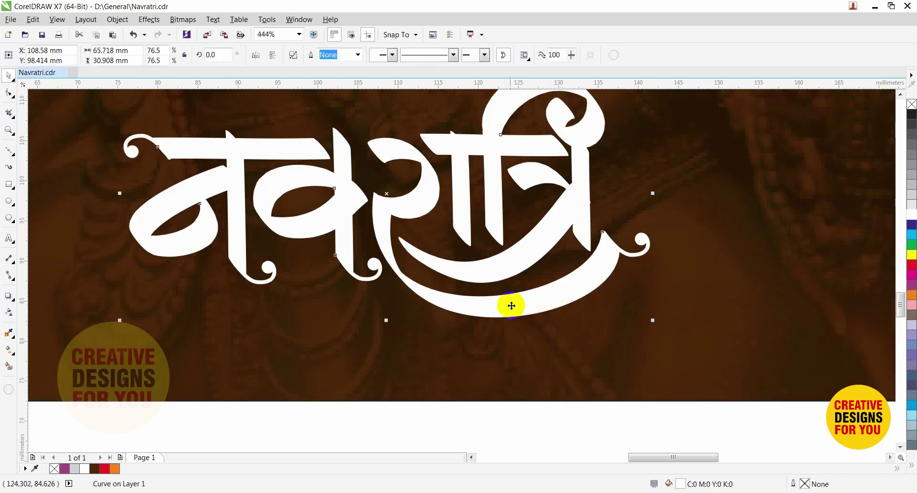
{"action": "key", "text": "alt+v"}
{"action": "key", "text": "w"}
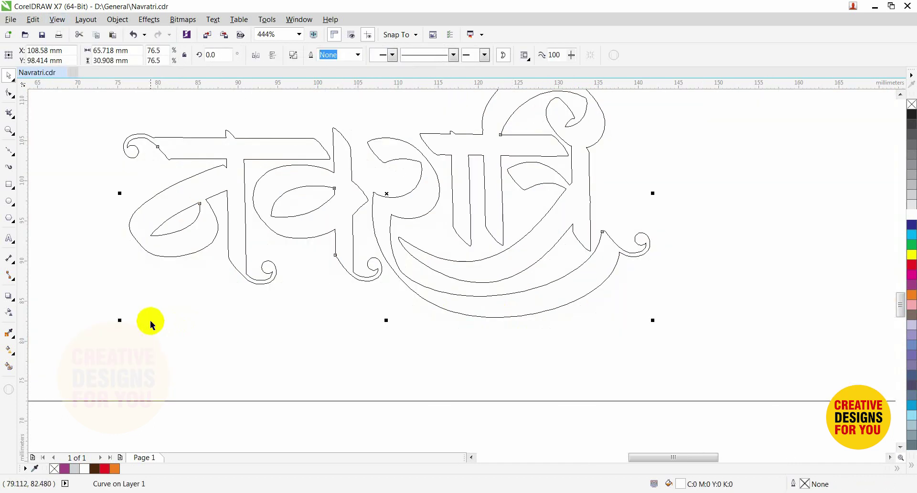
{"action": "left_click", "coordinate": [16, 301]}
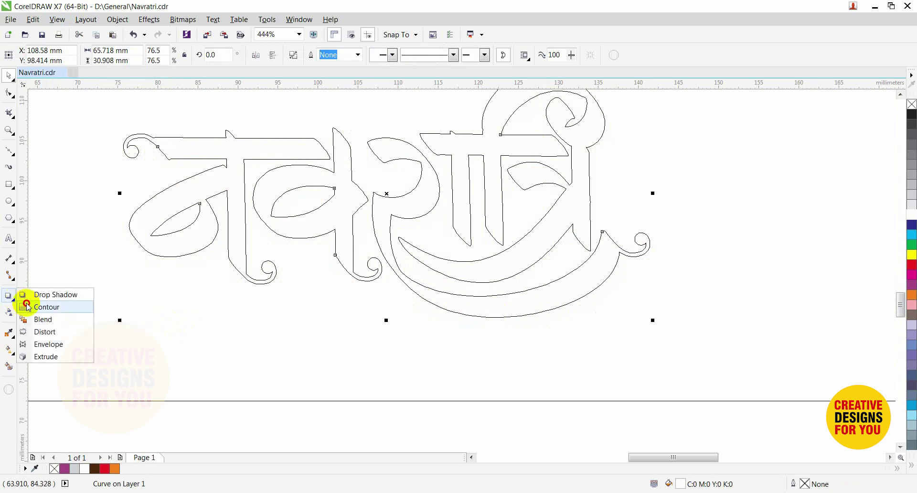
{"action": "left_click", "coordinate": [27, 306]}
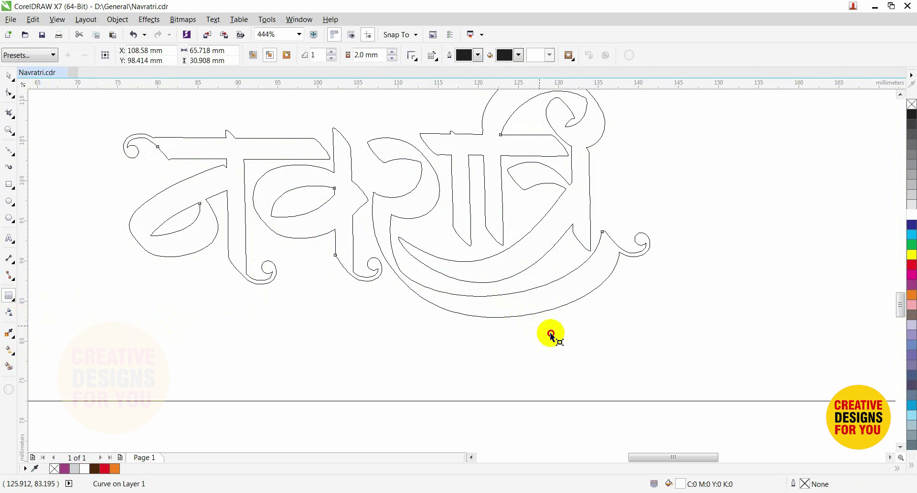
{"action": "left_click_drag", "start_coordinate": [555, 338], "coordinate": [659, 340]}
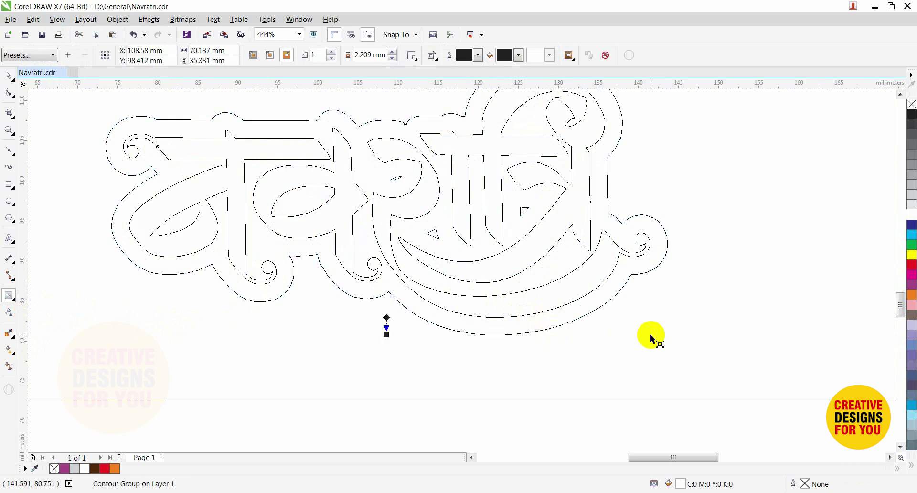
Set the lettering's contour to 2 steps, trying a 1 mm offset and reducing it to 0.7 mm
{"action": "double_click", "coordinate": [371, 55]}
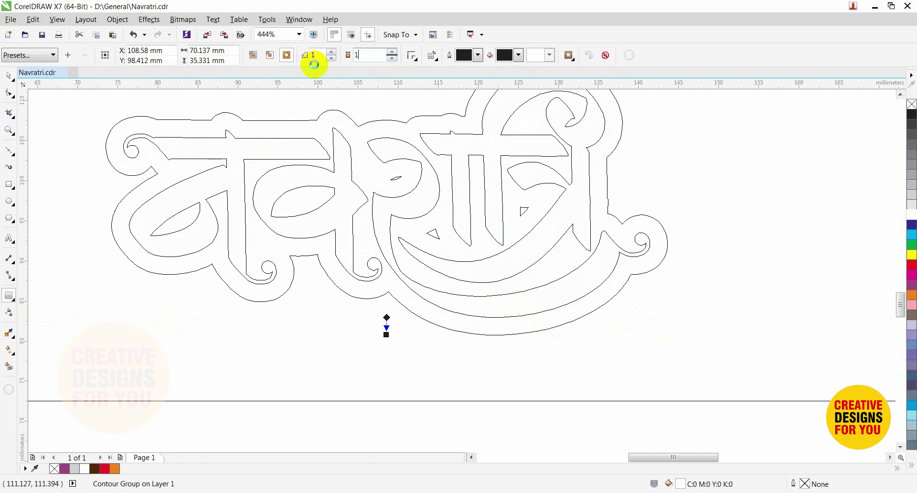
{"action": "type", "text": "1"}
{"action": "left_click", "coordinate": [314, 64]}
{"action": "left_click_drag", "start_coordinate": [323, 56], "coordinate": [296, 56]}
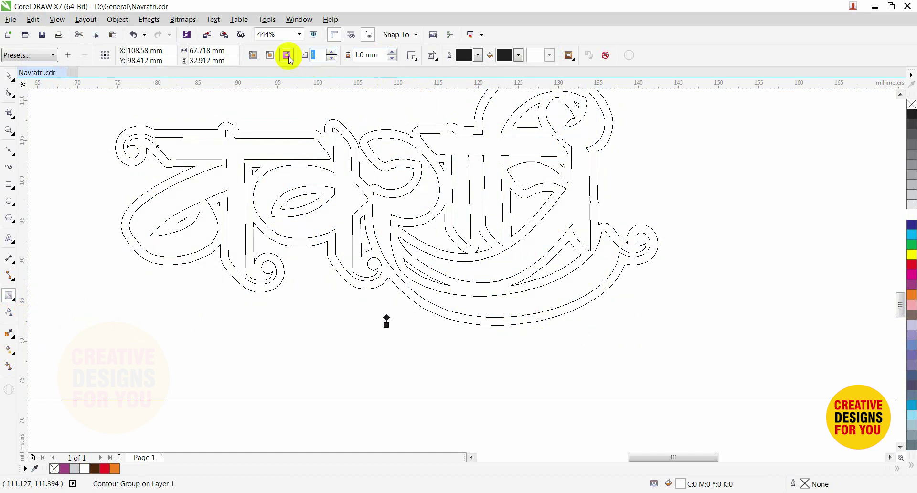
{"action": "left_click_drag", "start_coordinate": [384, 57], "coordinate": [301, 62]}
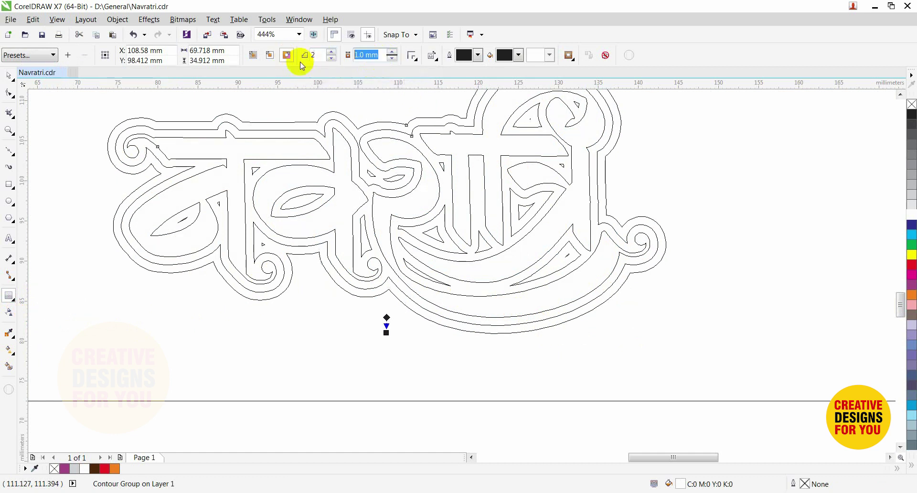
{"action": "type", "text": ".7"}
{"action": "key", "text": "Return"}
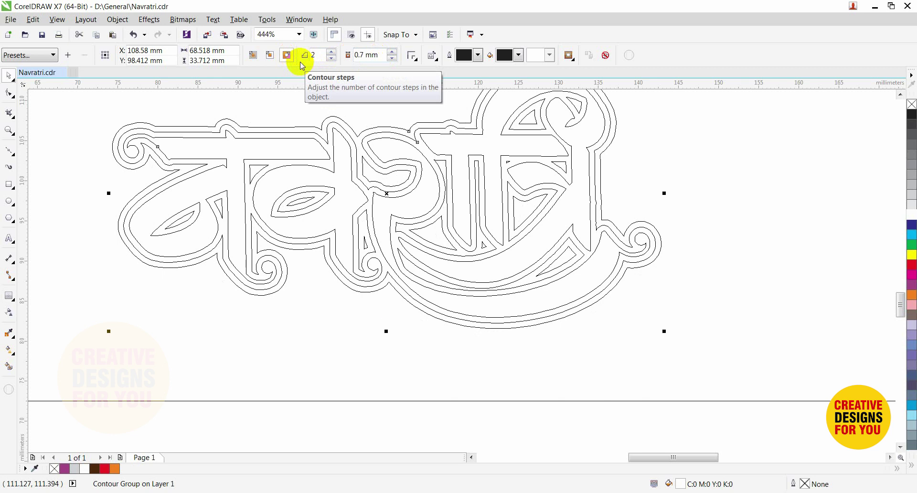
Return to the full-colour view and set the contour offset to 0.5 mm
{"action": "key", "text": "shift+F9"}
{"action": "scroll", "coordinate": [387, 203], "scroll_direction": "down", "scroll_amount": 1}
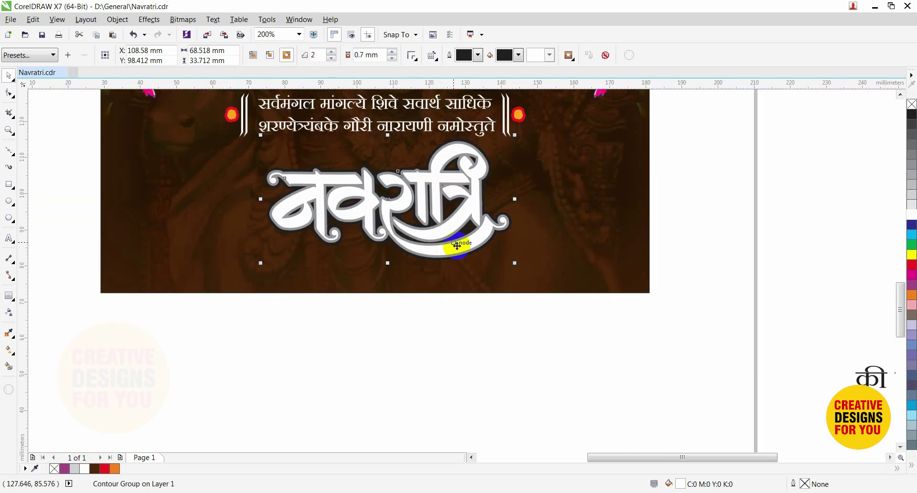
{"action": "double_click", "coordinate": [365, 55]}
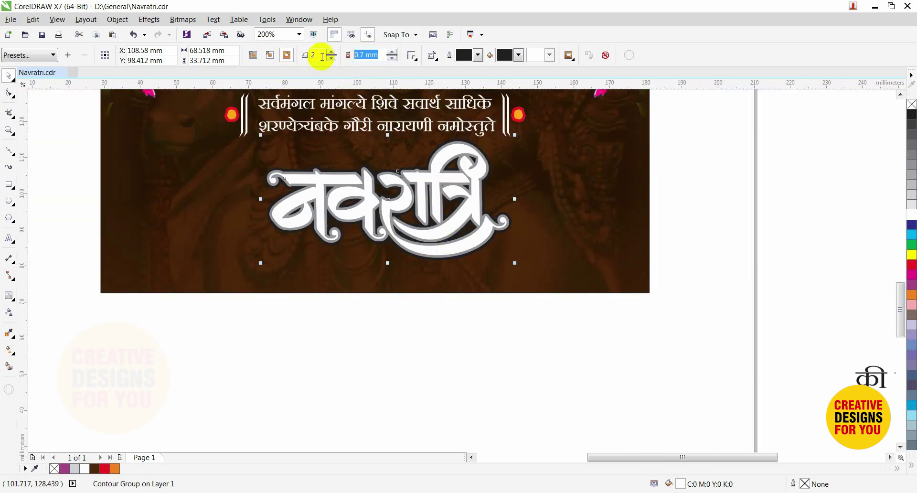
{"action": "type", "text": ".5"}
{"action": "key", "text": "Return"}
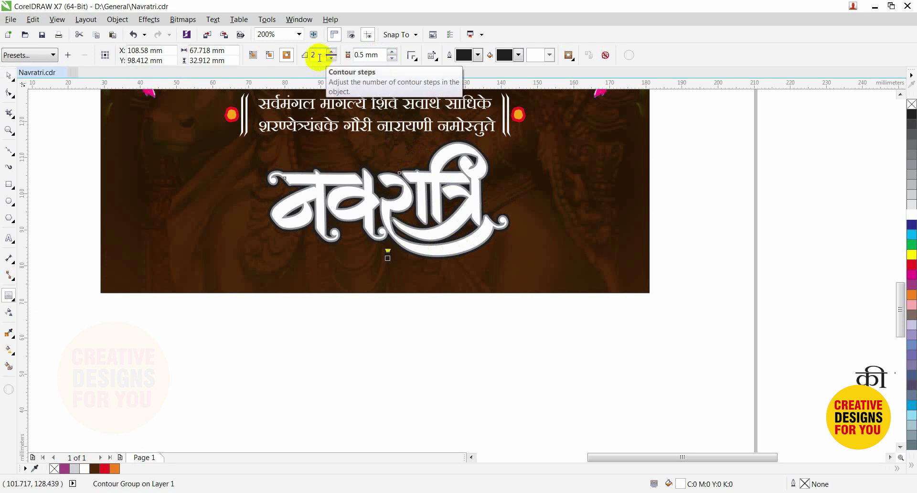
Break the contour group apart from the "नवरात्रि" lettering and ungroup its two contour shapes
{"action": "left_click", "coordinate": [118, 19]}
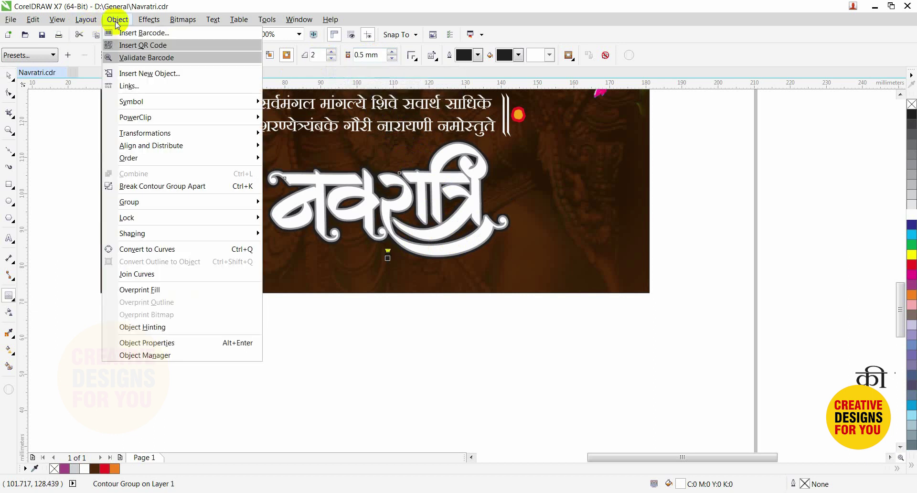
{"action": "left_click", "coordinate": [112, 184]}
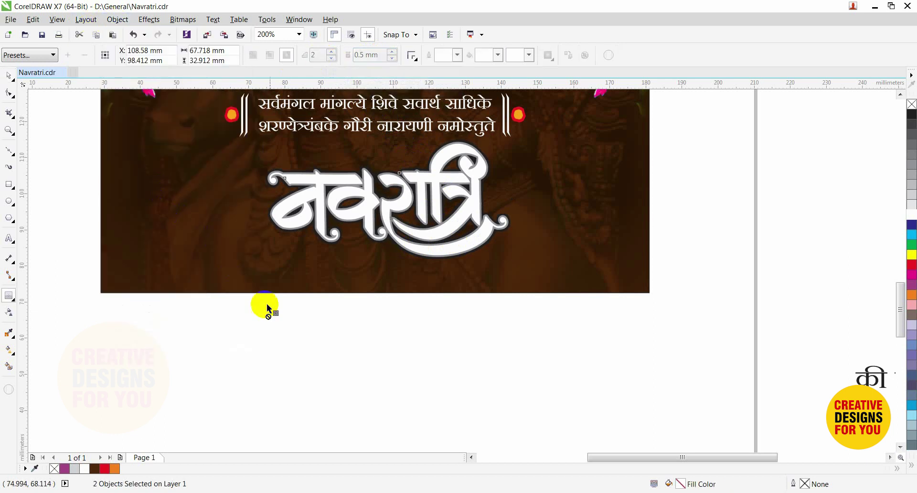
{"action": "left_click", "coordinate": [313, 341]}
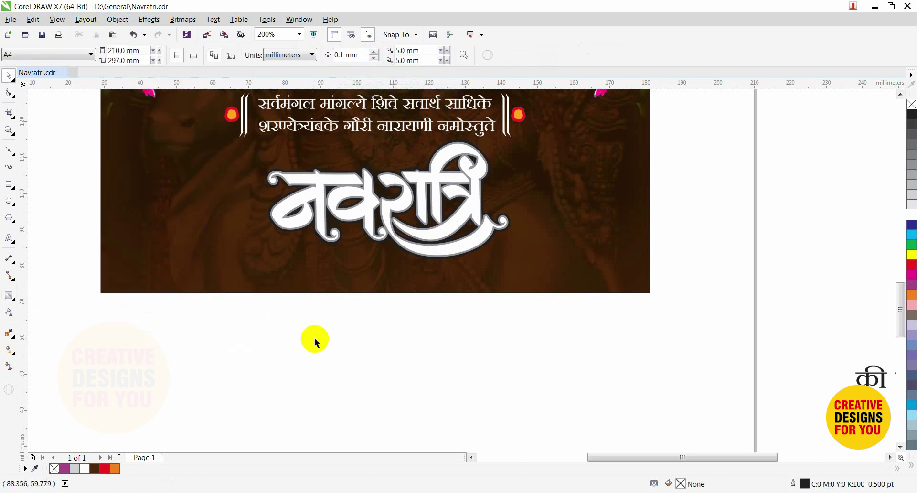
{"action": "left_click", "coordinate": [508, 229]}
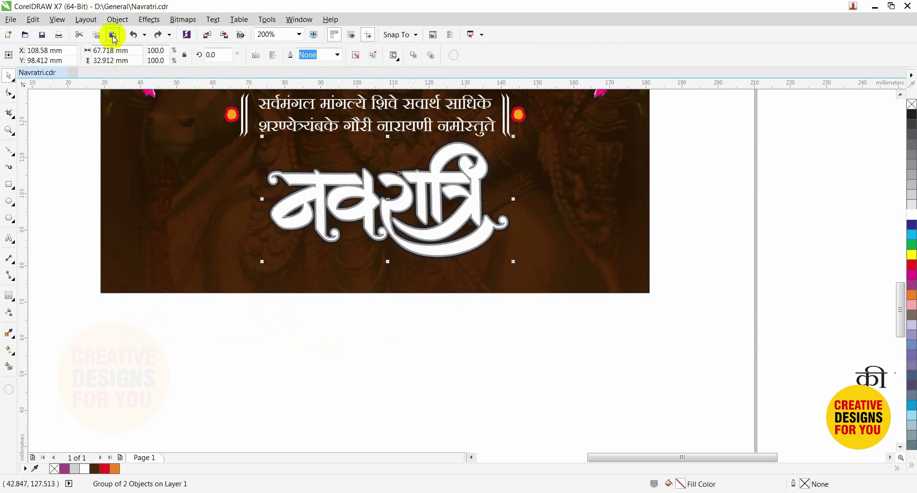
{"action": "left_click", "coordinate": [120, 20]}
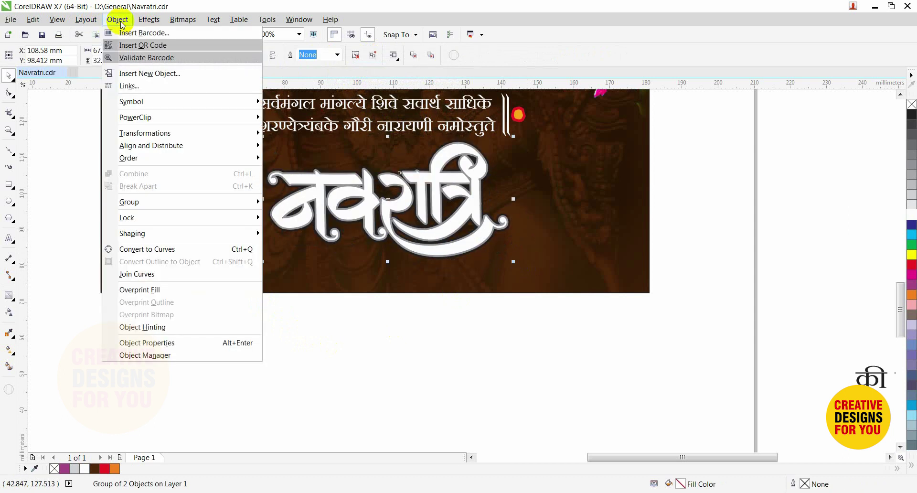
{"action": "mouse_move", "coordinate": [171, 201]}
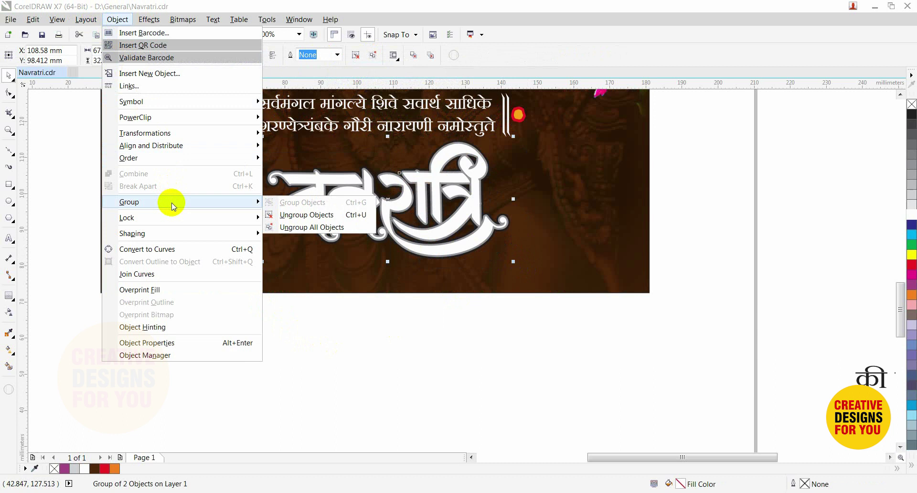
{"action": "left_click", "coordinate": [333, 219]}
{"action": "left_click", "coordinate": [379, 287]}
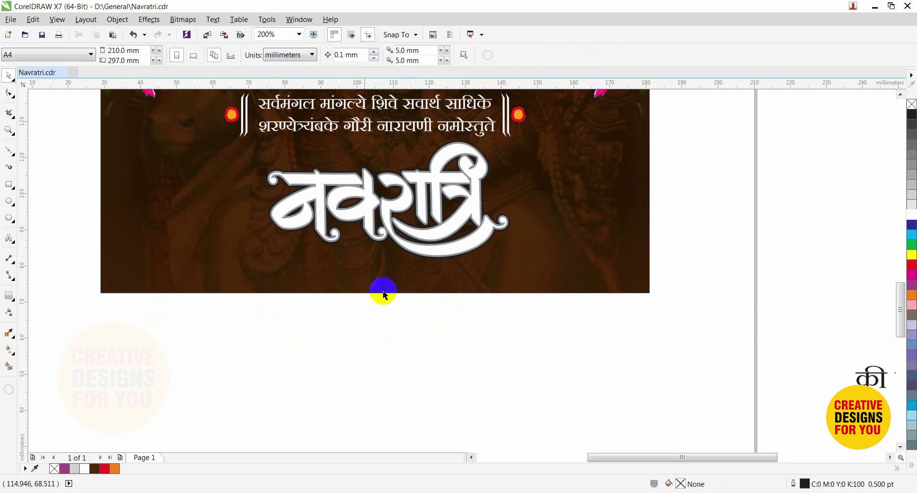
{"action": "left_click_drag", "start_coordinate": [215, 152], "coordinate": [601, 252]}
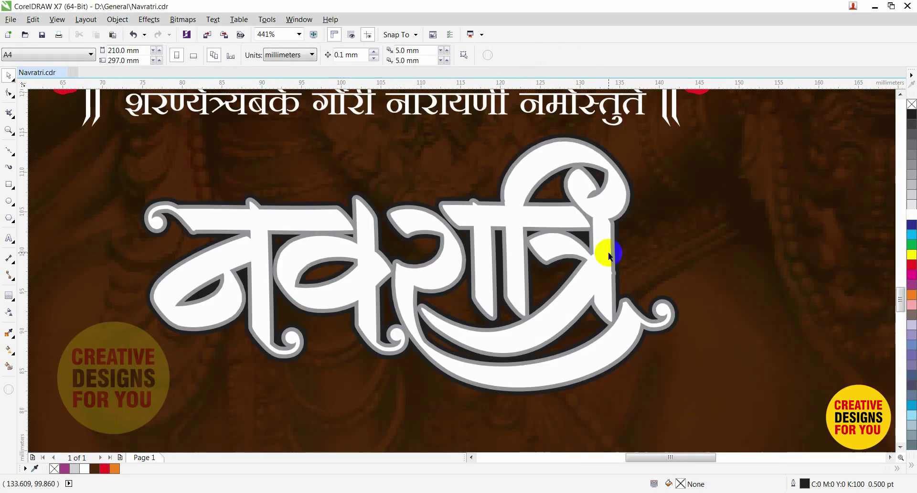
Fill the outer contour shape of the "नवरात्रि" lettering with yellow, C:1 M:17 Y:100 K:0
{"action": "left_click", "coordinate": [614, 162]}
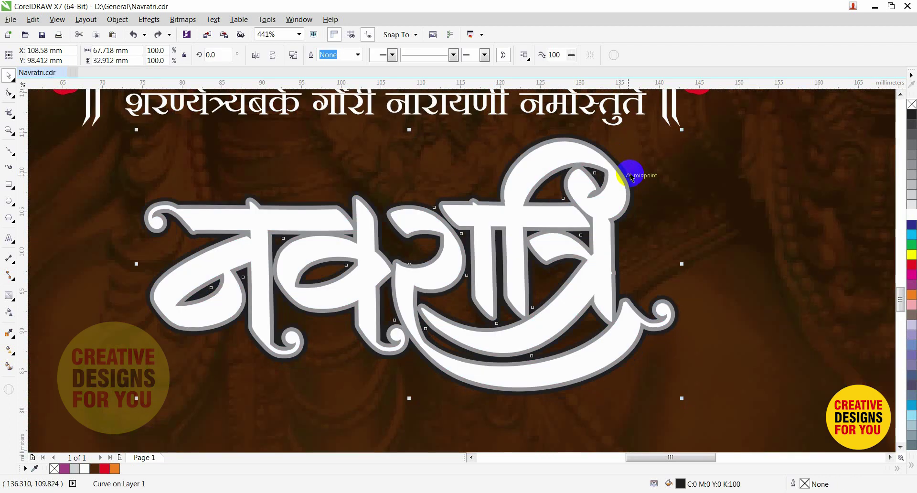
{"action": "key", "text": "shift+F11"}
{"action": "mouse_move", "coordinate": [578, 368]}
{"action": "left_mouse_down"}
{"action": "mouse_move", "coordinate": [580, 421]}
{"action": "mouse_move", "coordinate": [573, 414]}
{"action": "left_mouse_up"}
{"action": "left_click", "coordinate": [558, 296]}
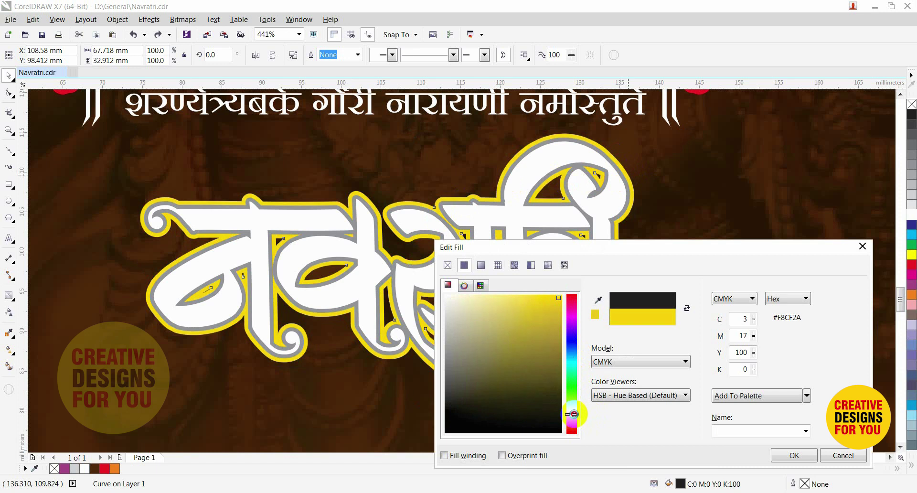
{"action": "left_click", "coordinate": [562, 296]}
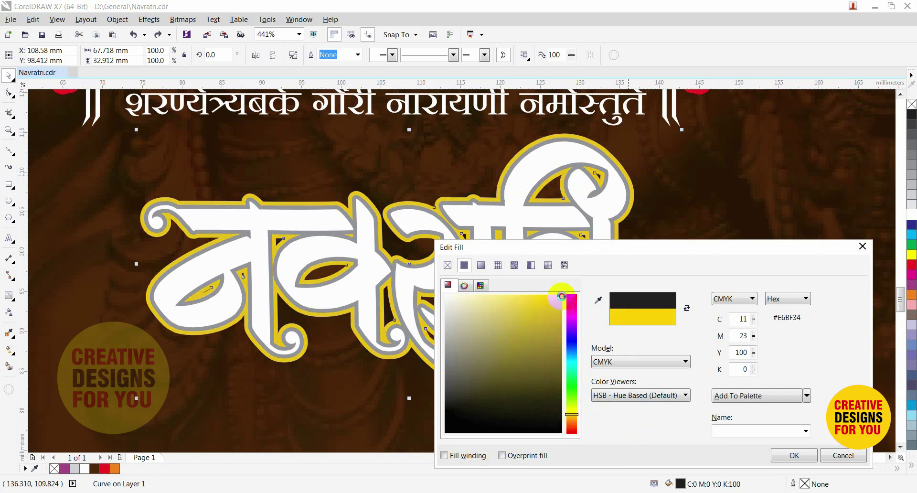
{"action": "left_click", "coordinate": [791, 455]}
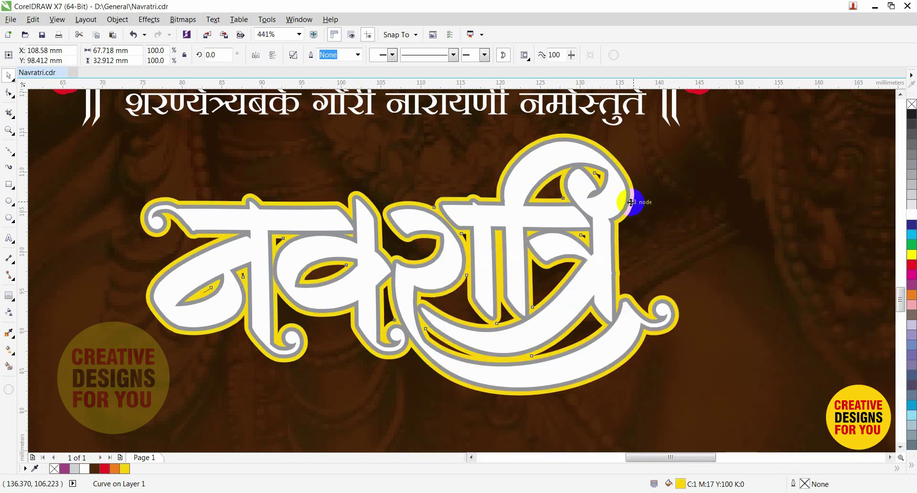
Undo the accidental shift of the lettering's inner contour and fill it with dark crimson, C:23 M:100 Y:75 K:22, after trying black
{"action": "left_click_drag", "start_coordinate": [629, 198], "coordinate": [637, 201]}
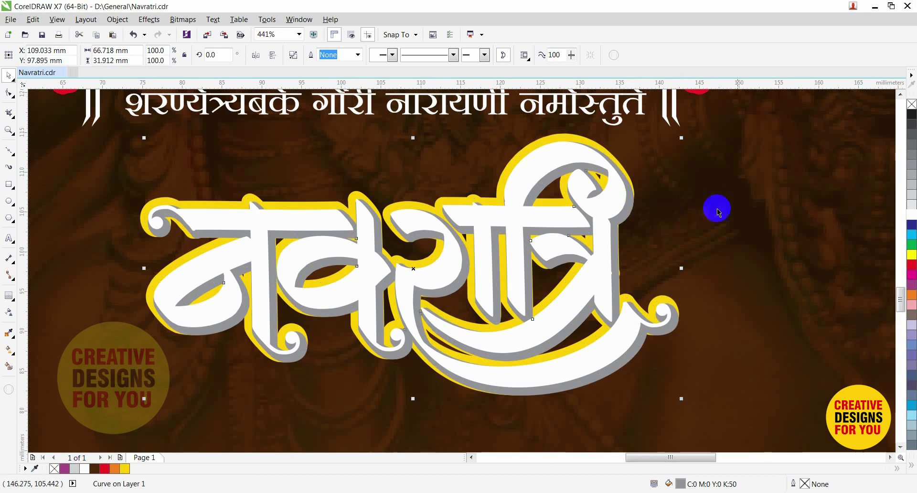
{"action": "key", "text": "ctrl+z"}
{"action": "left_click", "coordinate": [913, 115]}
{"action": "key", "text": "F3"}
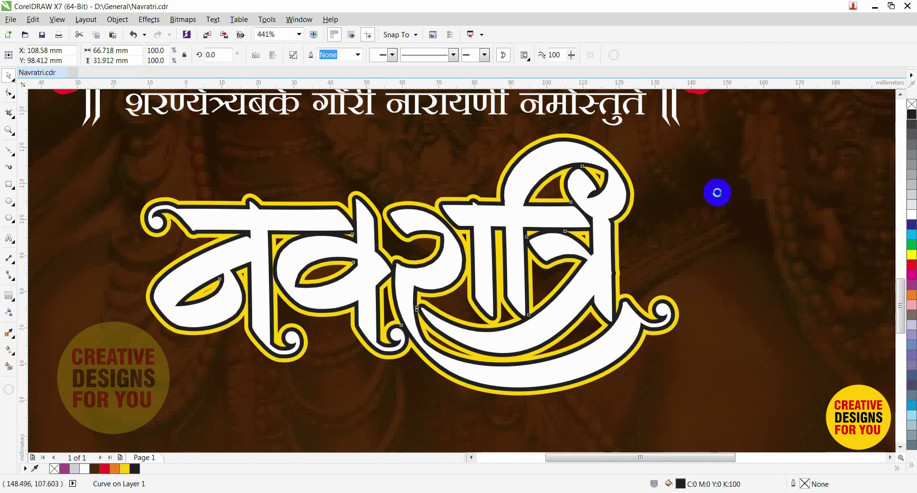
{"action": "key", "text": "F2"}
{"action": "left_click_drag", "start_coordinate": [498, 152], "coordinate": [738, 265]}
{"action": "key", "text": "shift+F11"}
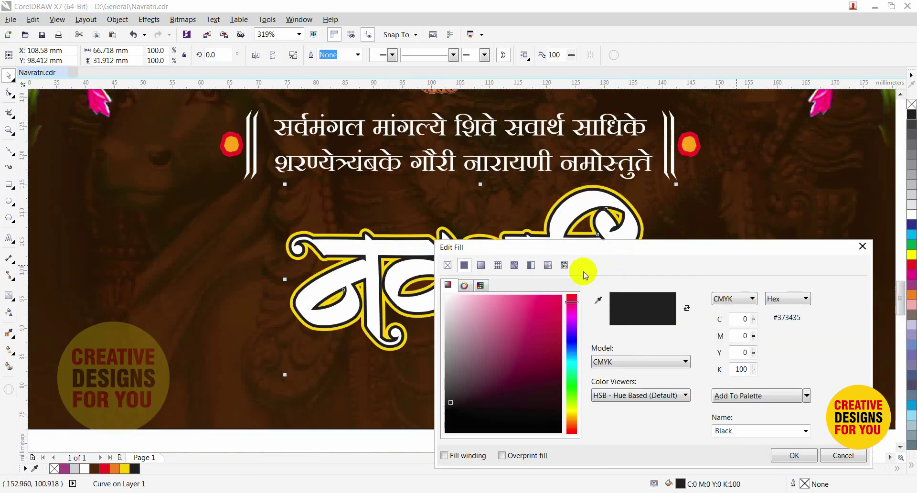
{"action": "left_click", "coordinate": [554, 342]}
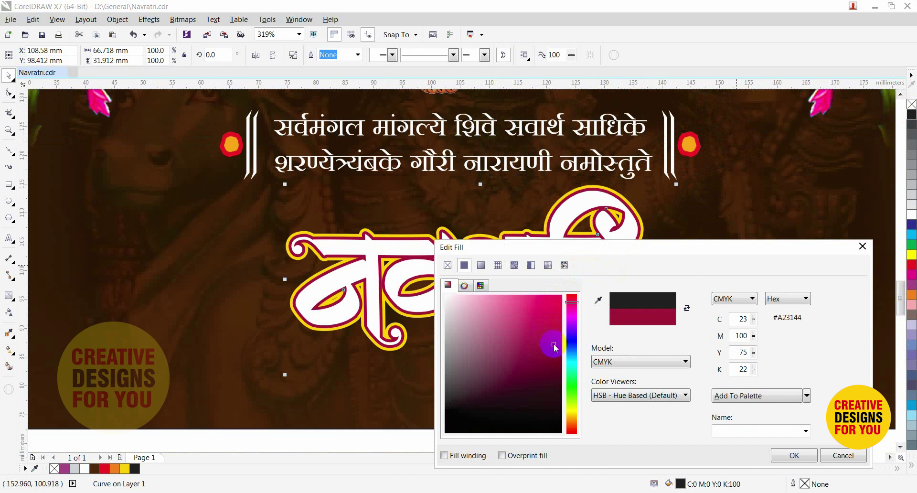
{"action": "left_click", "coordinate": [788, 456]}
Group the "नवरात्रि" lettering with its yellow and crimson contour shapes
{"action": "scroll", "coordinate": [692, 402], "scroll_direction": "down", "scroll_amount": 4}
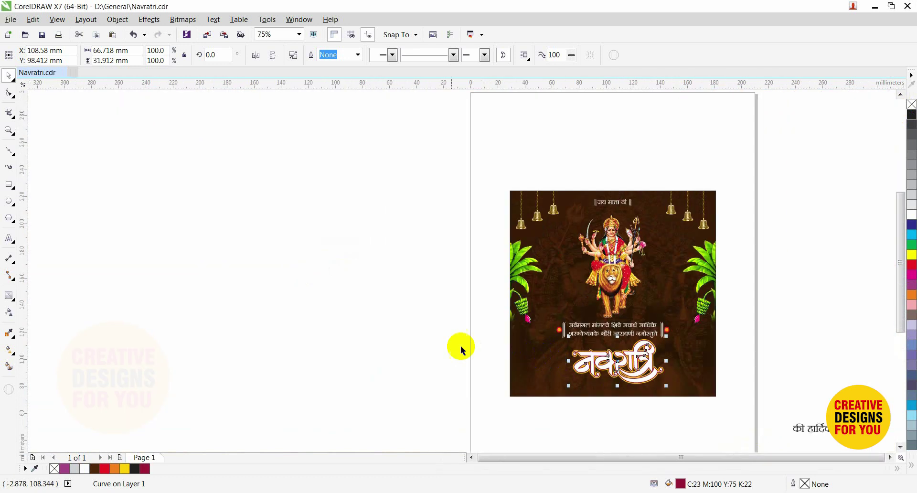
{"action": "left_click", "coordinate": [442, 340]}
{"action": "key", "text": "F2"}
{"action": "left_click_drag", "start_coordinate": [465, 291], "coordinate": [716, 406]}
{"action": "left_click_drag", "start_coordinate": [882, 234], "coordinate": [422, 381]}
{"action": "key", "text": "ctrl+g"}
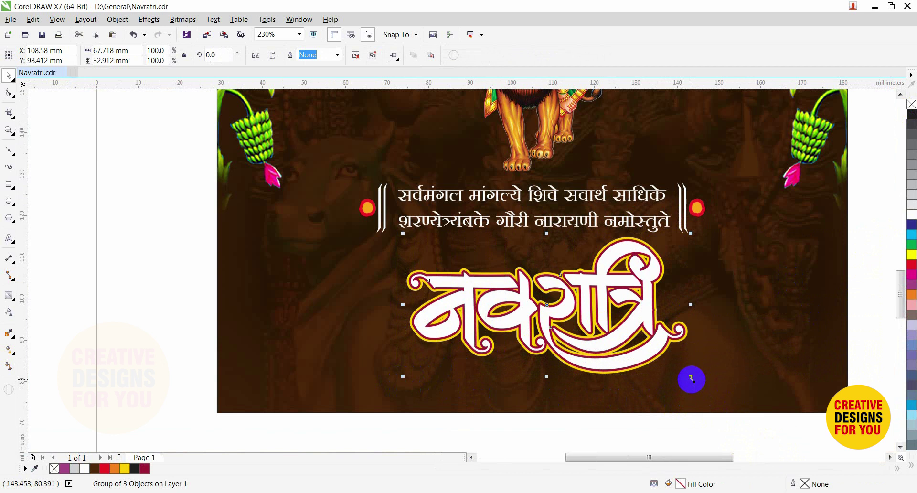
Scale the lettering group down to 93.5% and centre it horizontally on the square background
{"action": "left_click_drag", "start_coordinate": [692, 379], "coordinate": [674, 379]}
{"action": "left_click", "coordinate": [639, 330], "text": "shift"}
{"action": "key", "text": "c"}
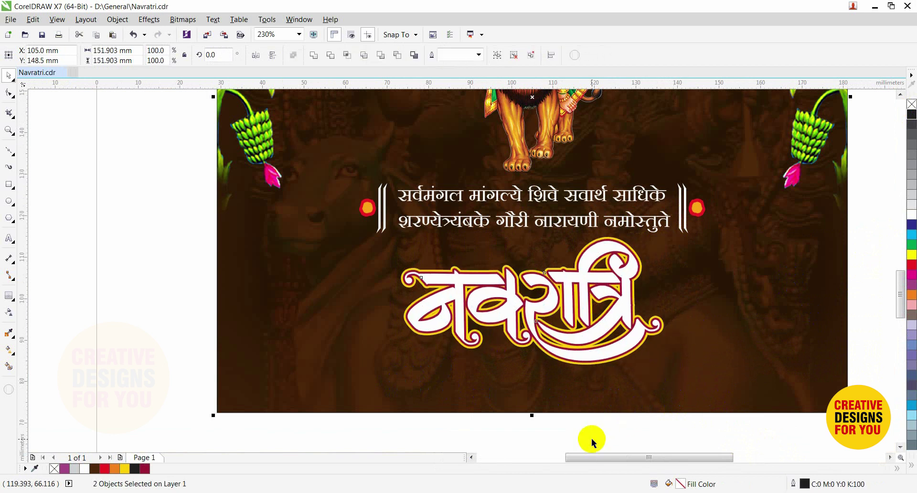
{"action": "left_click", "coordinate": [591, 438]}
{"action": "left_click", "coordinate": [612, 330]}
Place the "की हार्दिक शुभकामनाएँ" text under the "नवरात्रि" lettering, shrink it to about 28.6 mm wide and fill it white
{"action": "scroll", "coordinate": [644, 338], "scroll_direction": "down", "scroll_amount": 2}
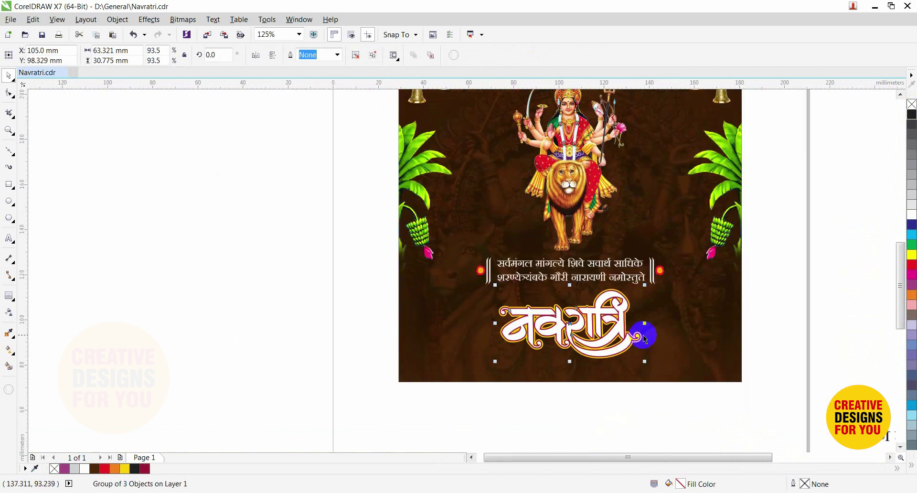
{"action": "left_click", "coordinate": [795, 322]}
{"action": "left_click_drag", "start_coordinate": [881, 437], "coordinate": [535, 394]}
{"action": "left_click_drag", "start_coordinate": [877, 441], "coordinate": [514, 364]}
{"action": "left_click_drag", "start_coordinate": [660, 375], "coordinate": [578, 381]}
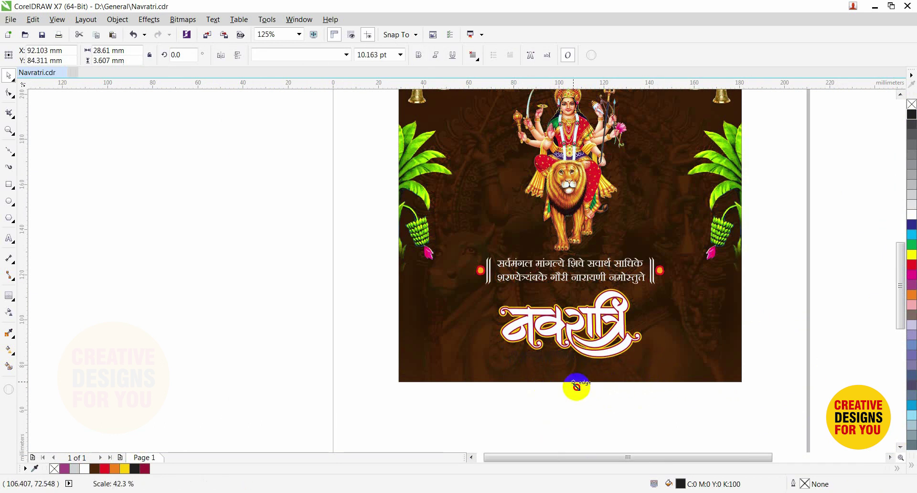
{"action": "left_click", "coordinate": [911, 216]}
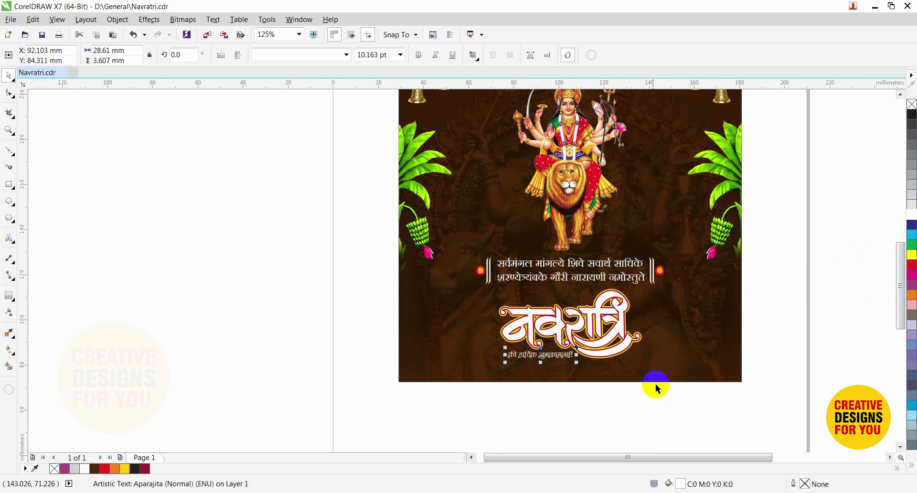
Fine-tune the placement of the "की हार्दिक शुभकामनाएँ" line beneath the first letters of "नवरात्रि"
{"action": "left_click", "coordinate": [607, 398]}
{"action": "scroll", "coordinate": [600, 369], "scroll_direction": "up", "scroll_amount": 5}
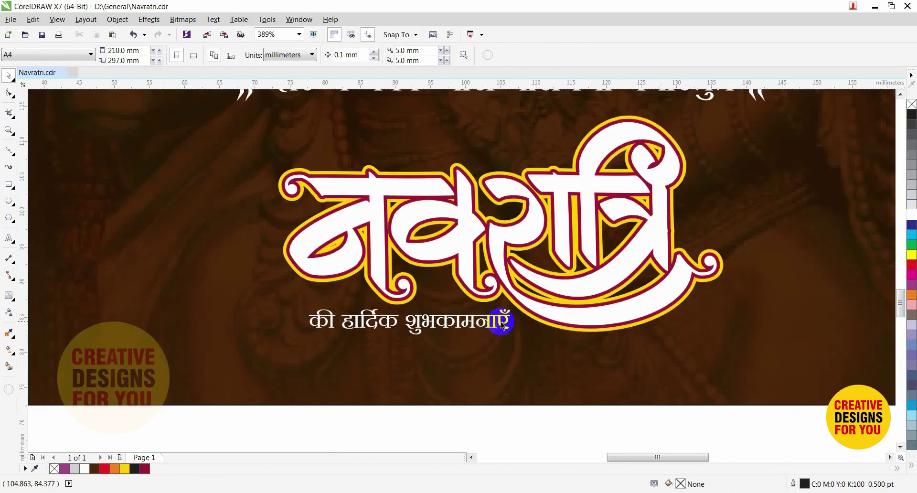
{"action": "left_click_drag", "start_coordinate": [500, 322], "coordinate": [509, 342]}
{"action": "scroll", "coordinate": [526, 353], "scroll_direction": "down", "scroll_amount": 2}
{"action": "left_click", "coordinate": [307, 352]}
Group the "की हार्दिक शुभकामनाएँ" line with the "नवरात्रि" lettering and add the background to the selection
{"action": "key", "text": "F2"}
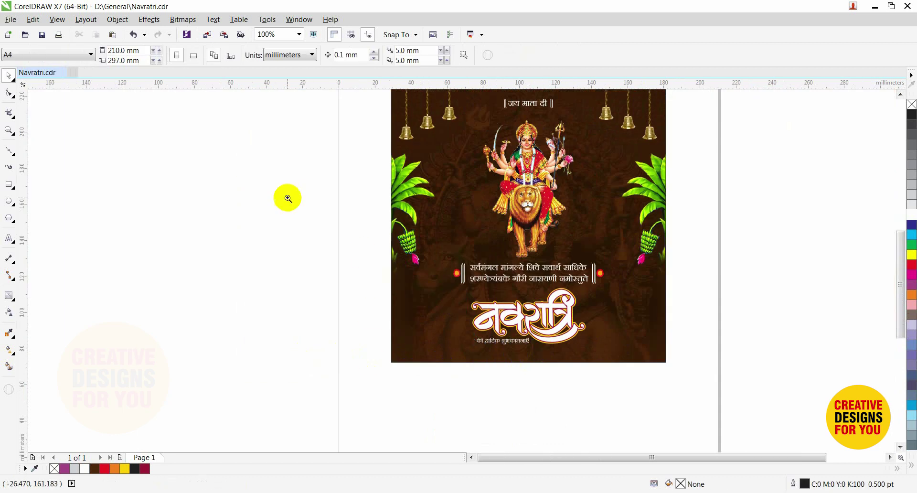
{"action": "scroll", "coordinate": [568, 351], "scroll_direction": "up", "scroll_amount": 2}
{"action": "left_click_drag", "start_coordinate": [655, 420], "coordinate": [339, 231]}
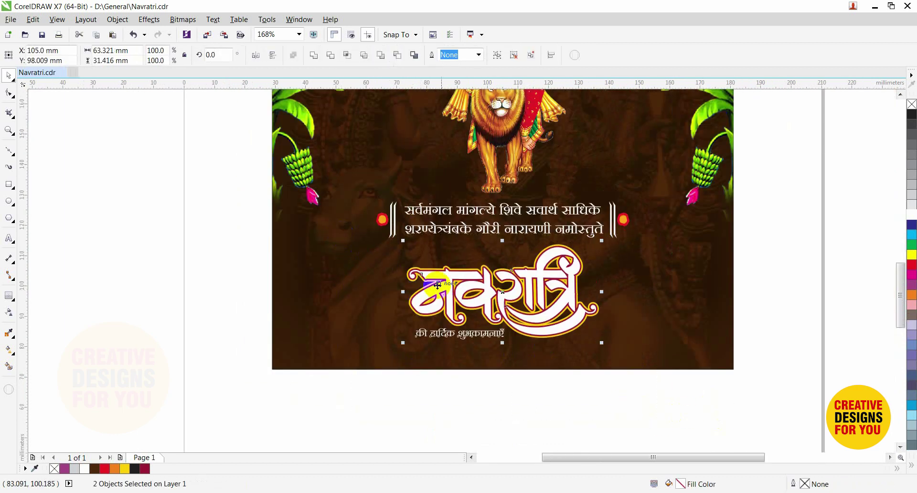
{"action": "key", "text": "ctrl+g"}
{"action": "left_click", "coordinate": [643, 285], "text": "shift"}
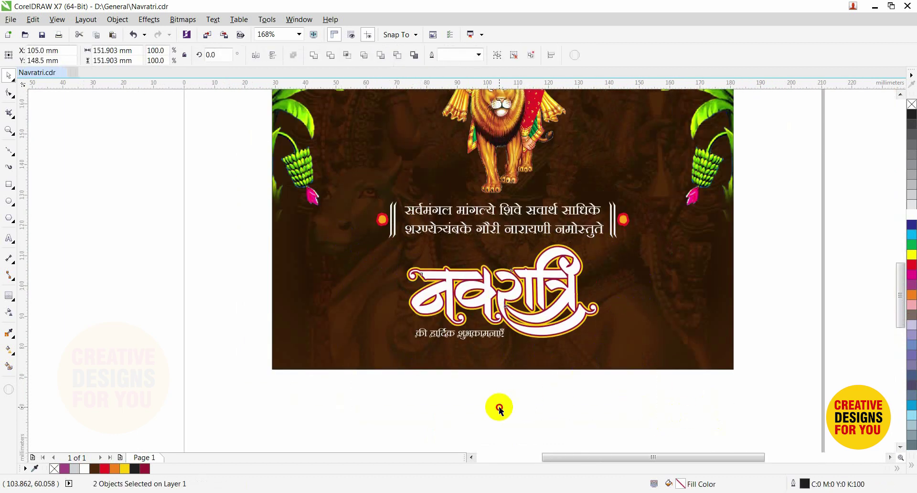
Add the text "HAPPY NAVRATRI" below the artwork and set its font to Batang
{"action": "key", "text": "F8"}
{"action": "left_click", "coordinate": [460, 407]}
{"action": "type", "text": "HAPPY NAVRATRI"}
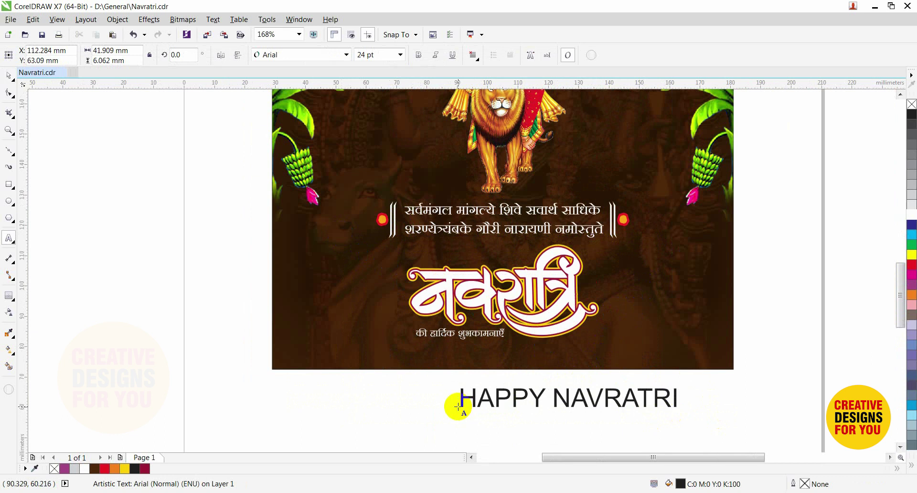
{"action": "key", "text": "ctrl+space"}
{"action": "left_click", "coordinate": [347, 55]}
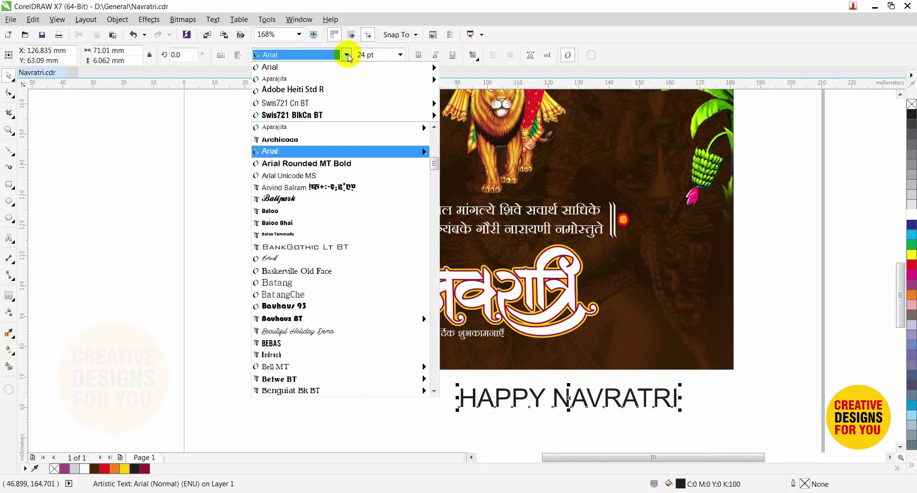
{"action": "left_click", "coordinate": [291, 284]}
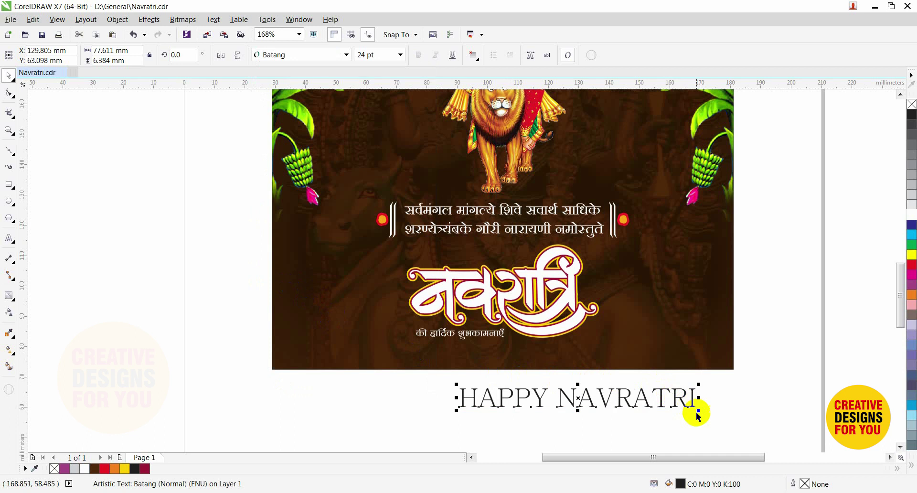
Shrink the "HAPPY NAVRATRI" text to 10.06 pt and widen its letter spacing
{"action": "left_click_drag", "start_coordinate": [699, 411], "coordinate": [656, 401]}
{"action": "key", "text": "F10"}
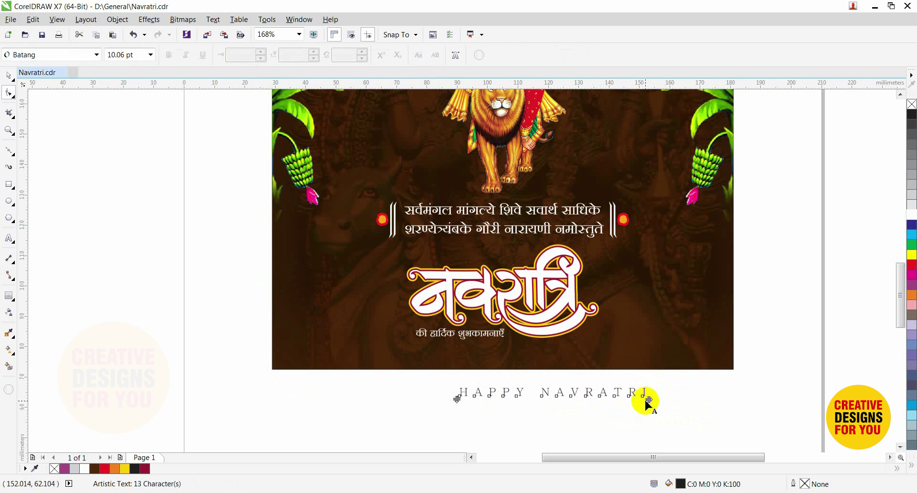
{"action": "key", "text": "space"}
Place "HAPPY NAVRATRI" in yellow under the Hindi greeting line and centre it horizontally on the background
{"action": "left_click_drag", "start_coordinate": [620, 393], "coordinate": [578, 360]}
{"action": "left_click", "coordinate": [619, 341], "text": "shift"}
{"action": "key", "text": "c"}
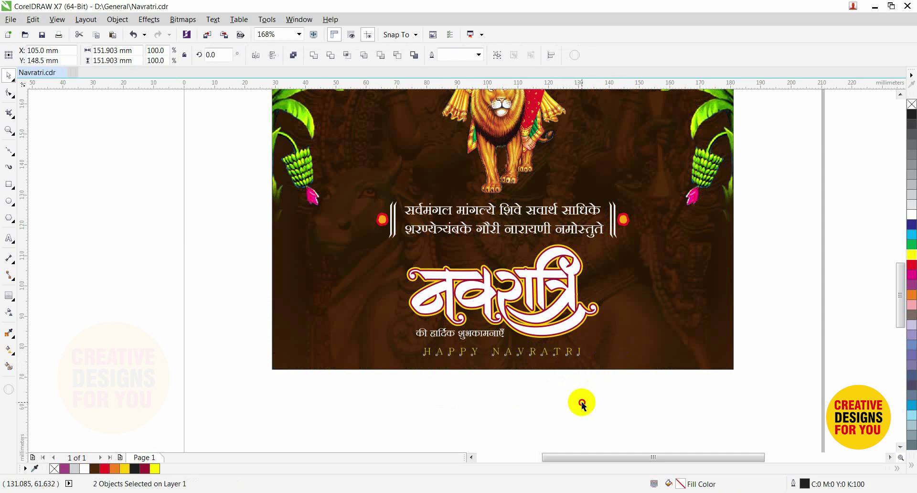
{"action": "left_click", "coordinate": [582, 402]}
Draw a tall, narrow rectangle about 1.1 mm wide and 50 mm high on the empty page area right of the artwork
{"action": "scroll", "coordinate": [582, 403], "scroll_direction": "down", "scroll_amount": 2}
{"action": "left_click_drag", "start_coordinate": [399, 154], "coordinate": [698, 399]}
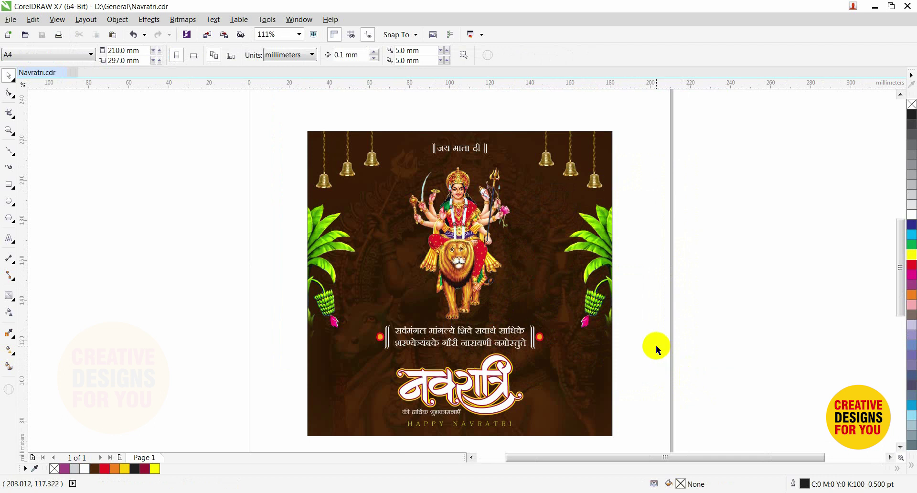
{"action": "scroll", "coordinate": [655, 349], "scroll_direction": "down", "scroll_amount": 3}
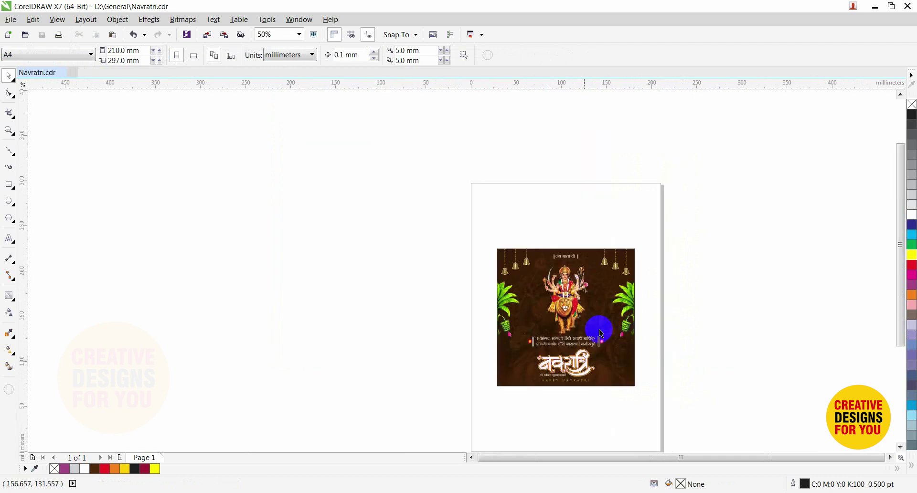
{"action": "left_click_drag", "start_coordinate": [528, 282], "coordinate": [688, 414]}
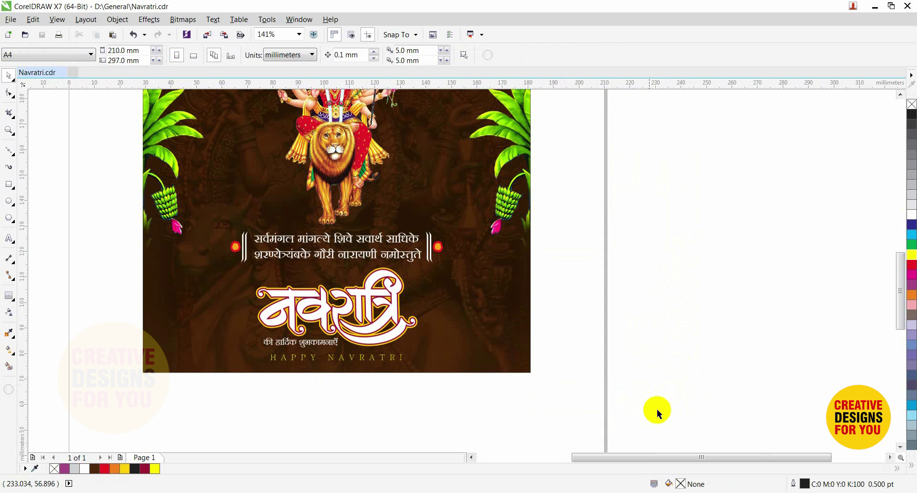
{"action": "left_click_drag", "start_coordinate": [564, 275], "coordinate": [565, 404]}
{"action": "key", "text": "space"}
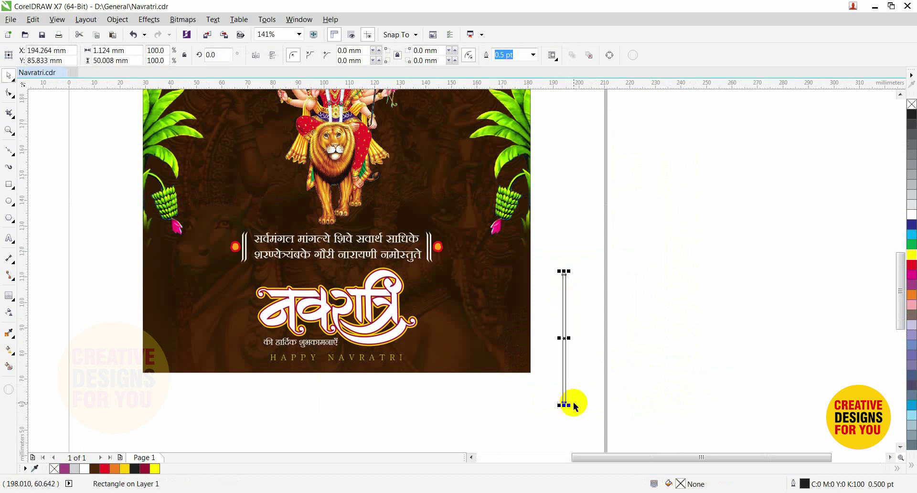
Fill the narrow rectangle with brown, C:31 M:71 Y:100 K:27, and remove its outline
{"action": "scroll", "coordinate": [629, 402], "scroll_direction": "up", "scroll_amount": 2}
{"action": "key", "text": "shift+F11"}
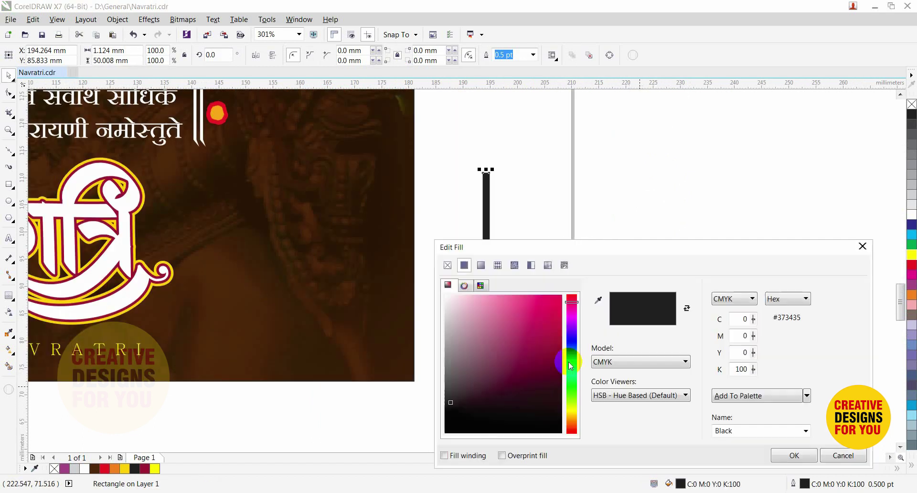
{"action": "left_click_drag", "start_coordinate": [573, 388], "coordinate": [573, 428]}
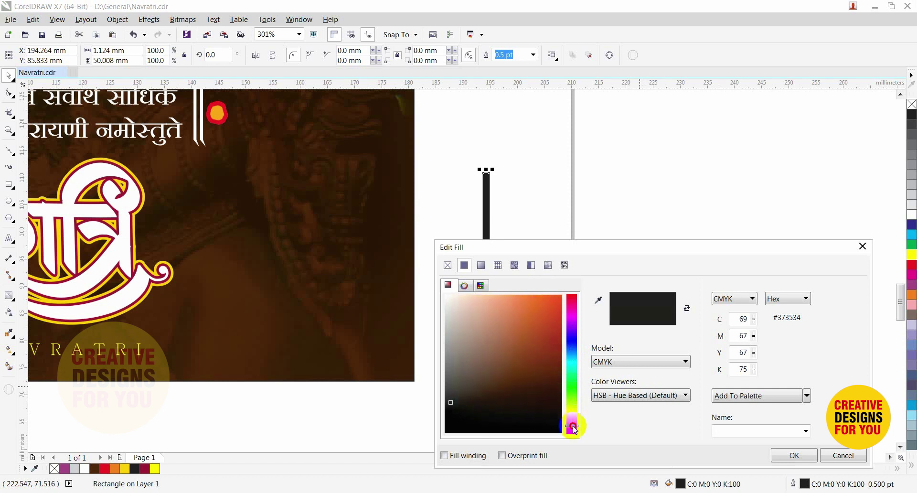
{"action": "left_click_drag", "start_coordinate": [536, 336], "coordinate": [537, 359]}
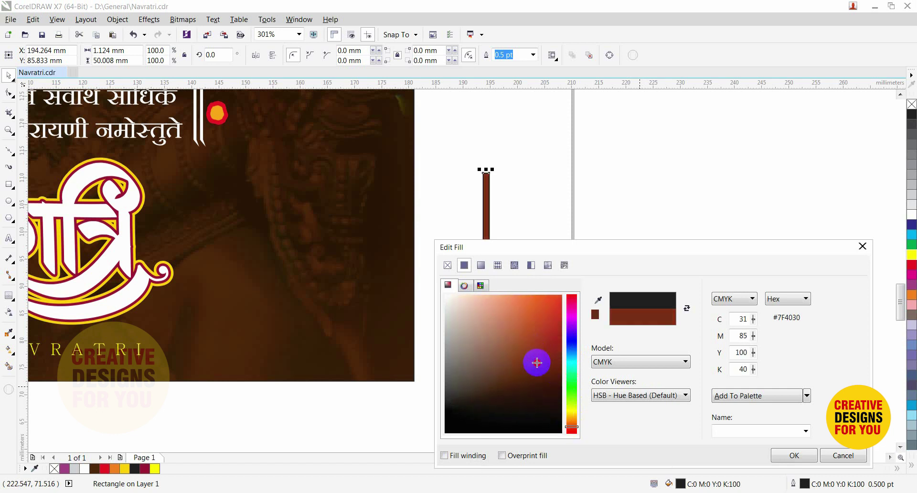
{"action": "left_click_drag", "start_coordinate": [572, 407], "coordinate": [574, 423]}
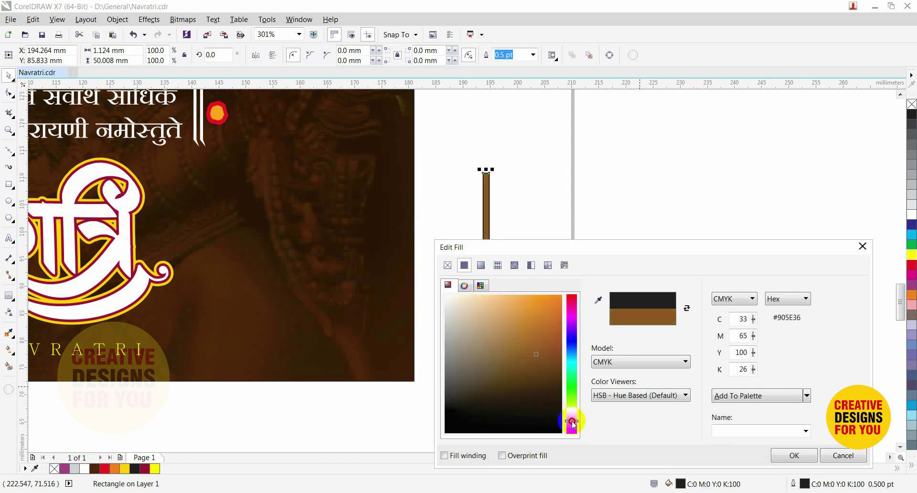
{"action": "left_click", "coordinate": [799, 455]}
{"action": "right_click", "coordinate": [912, 104]}
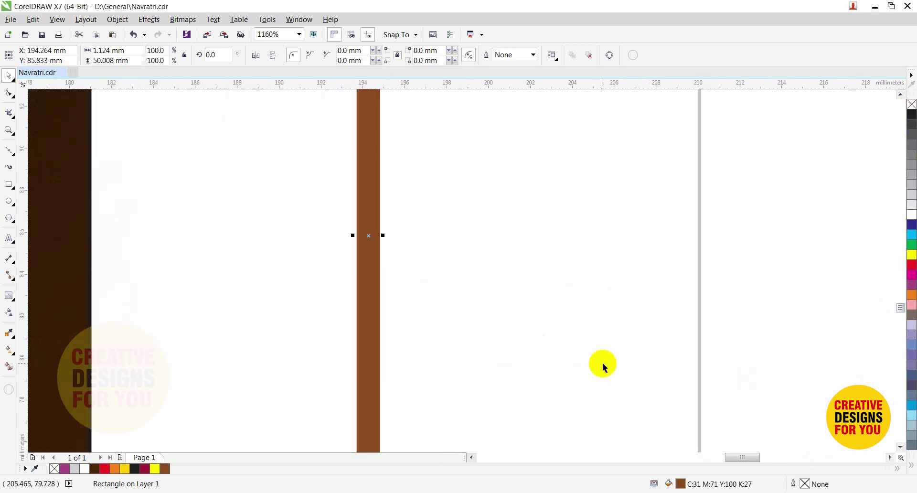
Add a half-width copy of the narrow rectangle on its right half and fill it with dark brown, C37 M81 Y100 K53
{"action": "scroll", "coordinate": [549, 330], "scroll_direction": "up", "scroll_amount": 3}
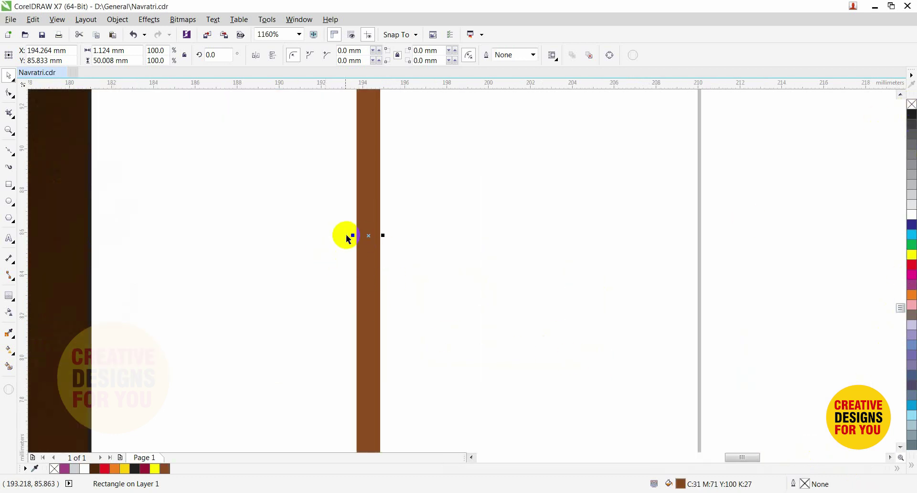
{"action": "left_click_drag", "start_coordinate": [354, 235], "coordinate": [367, 236]}
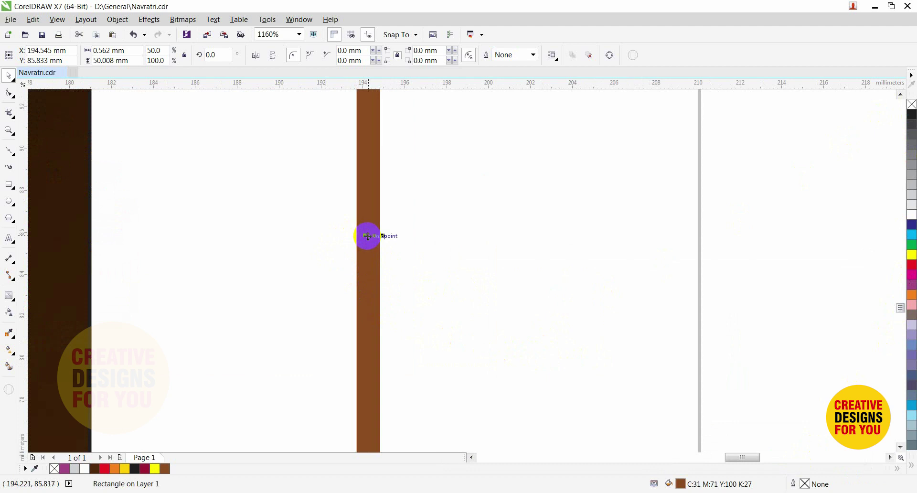
{"action": "key", "text": "shift+F11"}
{"action": "left_click_drag", "start_coordinate": [549, 342], "coordinate": [555, 373]}
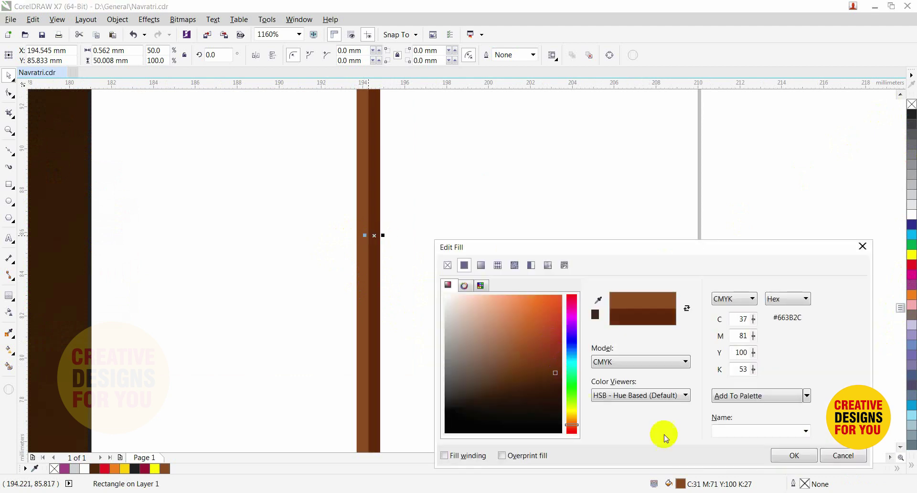
{"action": "left_click", "coordinate": [804, 455]}
{"action": "left_click", "coordinate": [605, 283]}
{"action": "scroll", "coordinate": [605, 282], "scroll_direction": "down", "scroll_amount": 3}
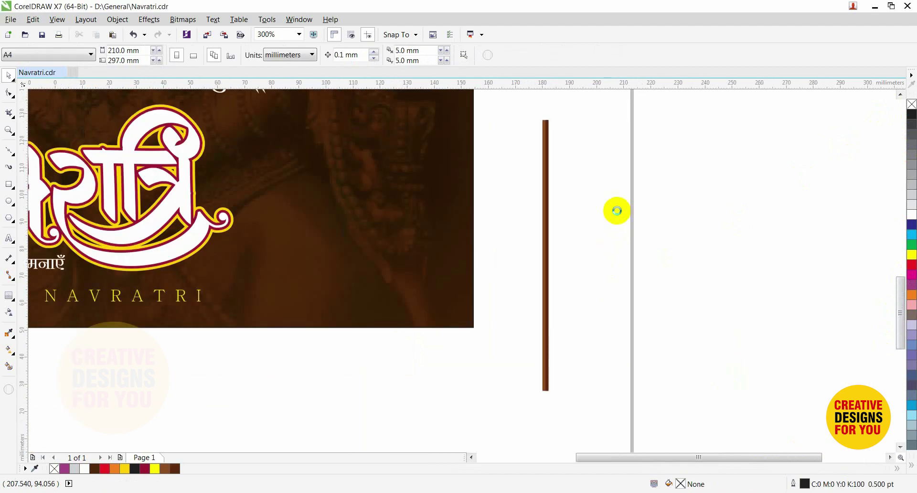
{"action": "scroll", "coordinate": [617, 211], "scroll_direction": "down", "scroll_amount": 1}
{"action": "left_click_drag", "start_coordinate": [533, 137], "coordinate": [643, 240]}
{"action": "key", "text": "F6"}
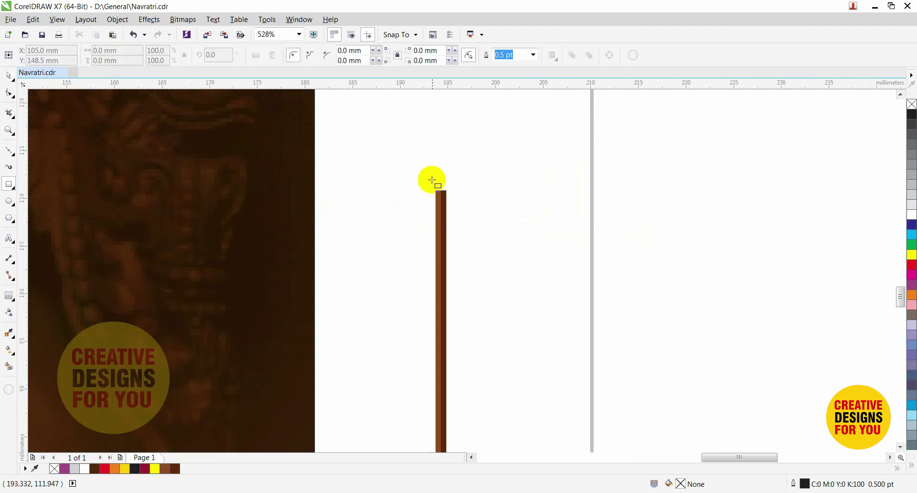
{"action": "scroll", "coordinate": [427, 163], "scroll_direction": "up", "scroll_amount": 3}
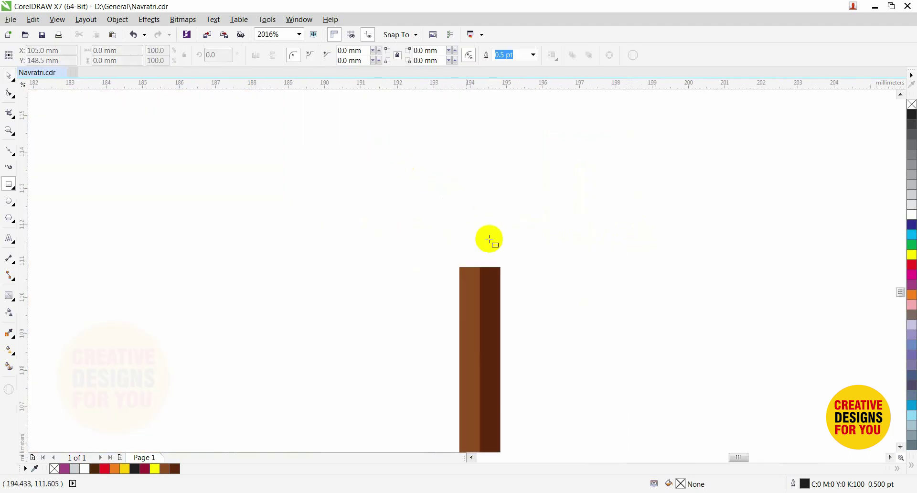
{"action": "left_click_drag", "start_coordinate": [439, 221], "coordinate": [518, 277]}
{"action": "key", "text": "Delete"}
Draw a circle about 1.9 mm in diameter over the top end of the pole
{"action": "key", "text": "F7"}
{"action": "left_click_drag", "start_coordinate": [451, 222], "coordinate": [522, 291]}
{"action": "key", "text": "space"}
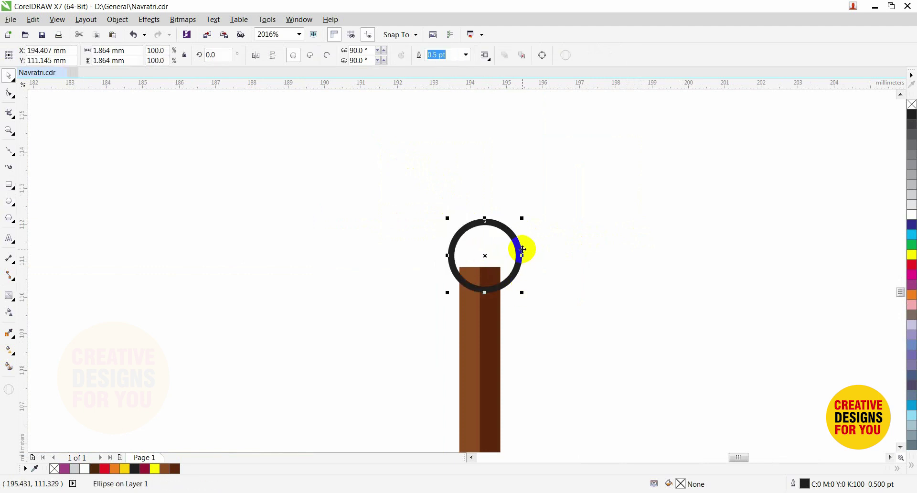
Convert the circle to curves and pull its top node up into a pointed spearhead about 4.6 mm high
{"action": "key", "text": "ctrl+q"}
{"action": "key", "text": "F10"}
{"action": "left_click_drag", "start_coordinate": [486, 219], "coordinate": [487, 125]}
{"action": "left_click_drag", "start_coordinate": [434, 99], "coordinate": [548, 143]}
{"action": "left_click_drag", "start_coordinate": [502, 124], "coordinate": [496, 124]}
{"action": "key", "text": "space"}
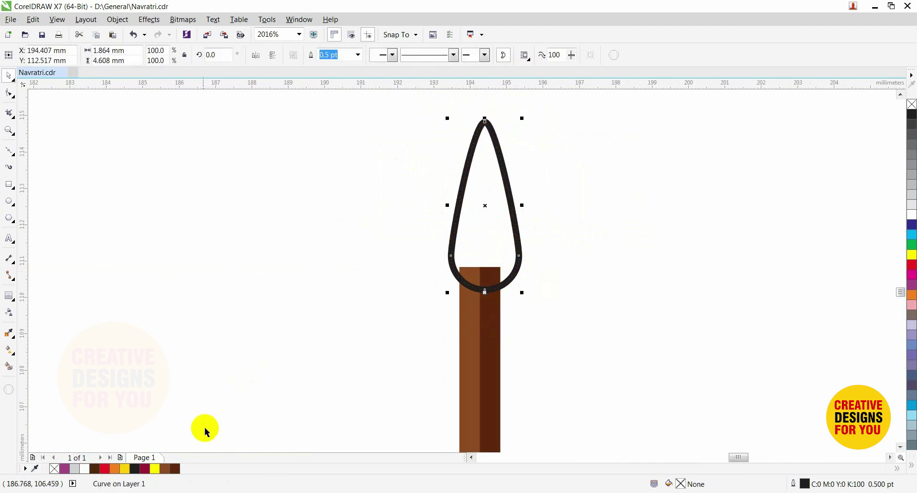
Fill the spearhead with dark brown, C37 M81 Y100 K53, remove its outline and centre it horizontally on the pole
{"action": "left_click", "coordinate": [175, 468]}
{"action": "right_click", "coordinate": [911, 104]}
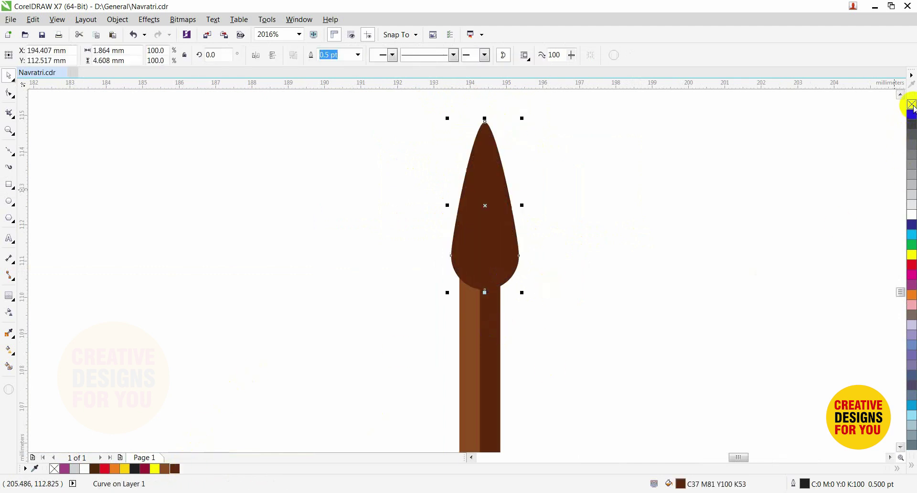
{"action": "left_click", "coordinate": [488, 294], "text": "shift"}
{"action": "left_click", "coordinate": [557, 292]}
{"action": "left_click_drag", "start_coordinate": [507, 263], "coordinate": [498, 261]}
{"action": "left_click", "coordinate": [475, 307], "text": "shift"}
{"action": "key", "text": "c"}
{"action": "left_click", "coordinate": [528, 288]}
Shorten the spearhead from its base to about 4.4 mm high
{"action": "left_click", "coordinate": [492, 248]}
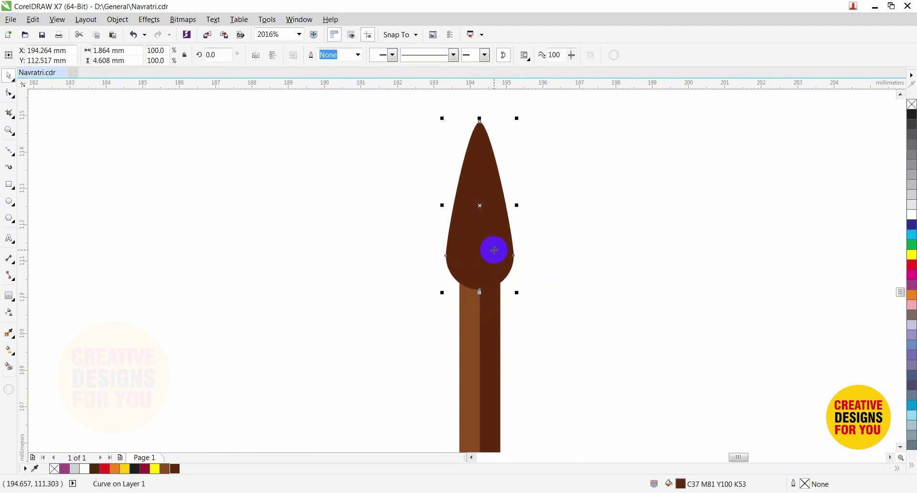
{"action": "scroll", "coordinate": [498, 257], "scroll_direction": "down", "scroll_amount": 2}
{"action": "scroll", "coordinate": [514, 248], "scroll_direction": "up", "scroll_amount": 2}
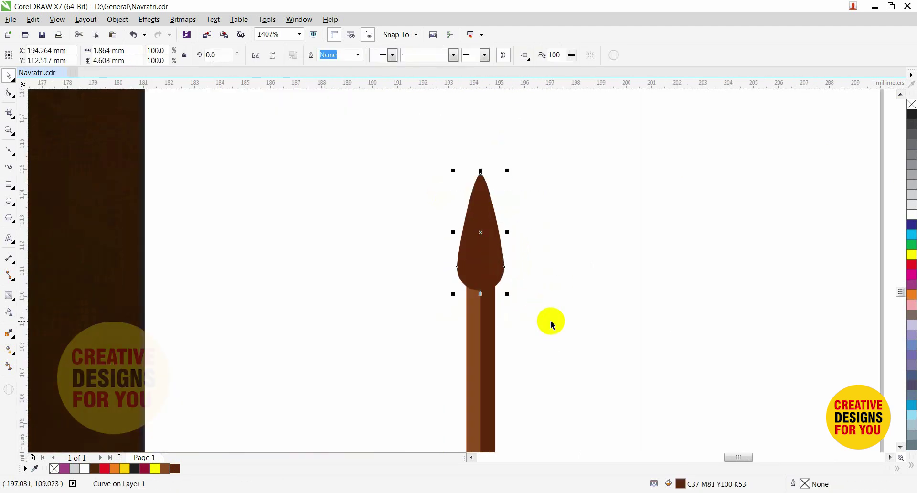
{"action": "left_click_drag", "start_coordinate": [481, 293], "coordinate": [481, 288]}
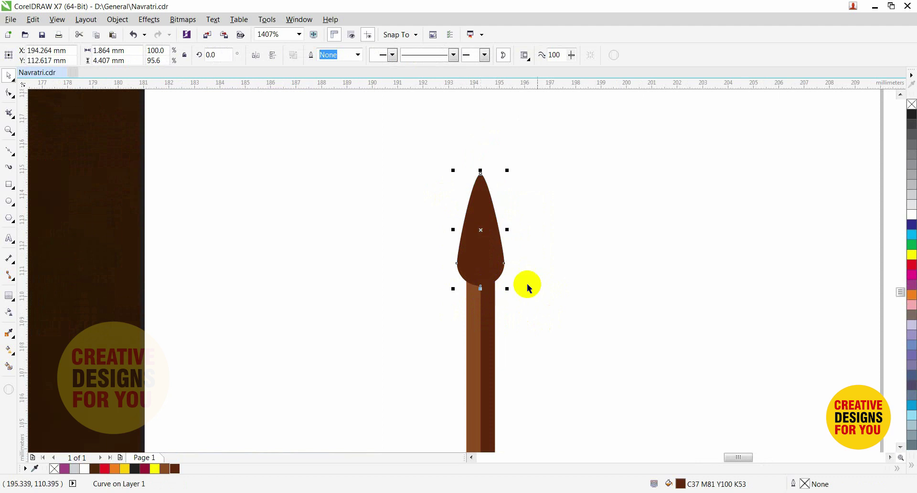
{"action": "left_click", "coordinate": [492, 313]}
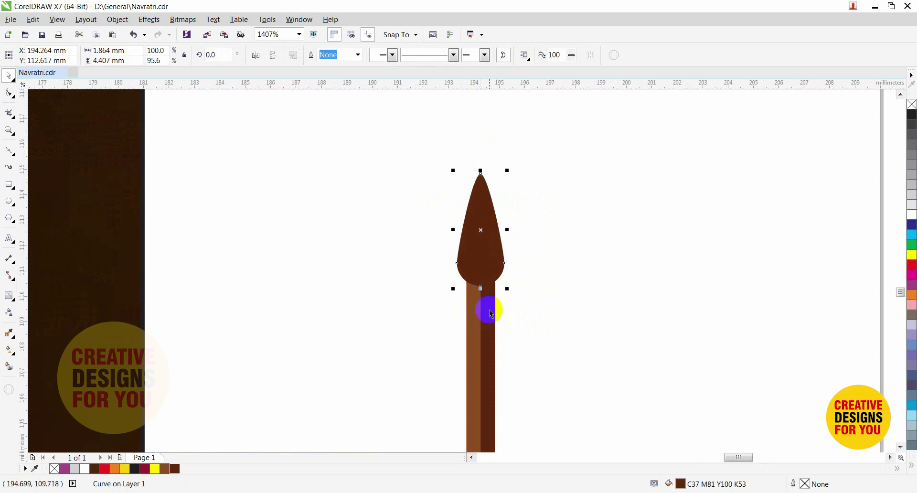
{"action": "left_click", "coordinate": [545, 296]}
{"action": "left_click", "coordinate": [487, 261]}
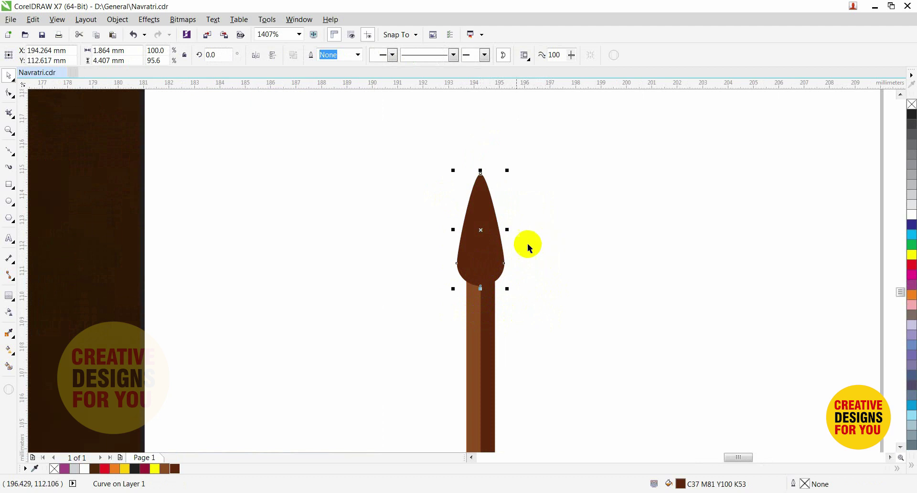
{"action": "left_click_drag", "start_coordinate": [488, 248], "coordinate": [497, 250]}
{"action": "key", "text": "ctrl+z"}
Trim off the spearhead's right half with a rectangle about 4 by 8 mm drawn from the pole's centre line, and delete the rectangle
{"action": "left_click", "coordinate": [545, 198]}
{"action": "key", "text": "F6"}
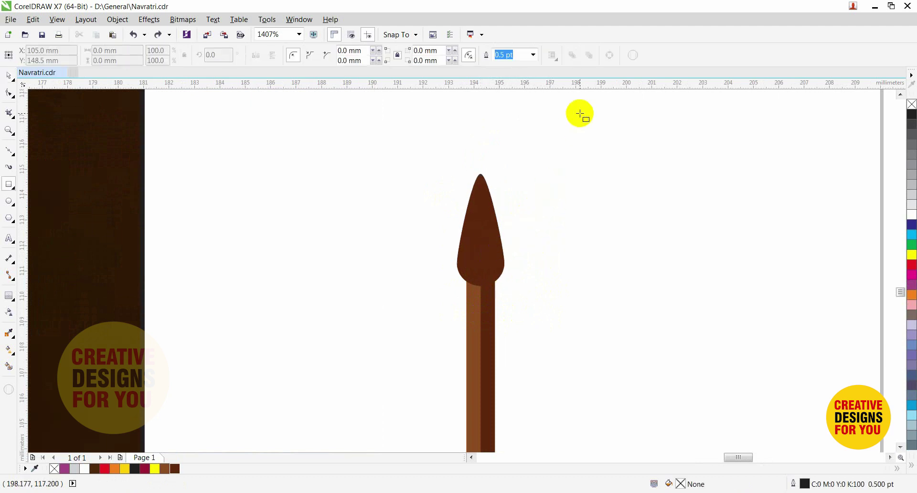
{"action": "left_click_drag", "start_coordinate": [581, 115], "coordinate": [481, 316]}
{"action": "key", "text": "space"}
{"action": "left_click", "coordinate": [476, 269], "text": "shift"}
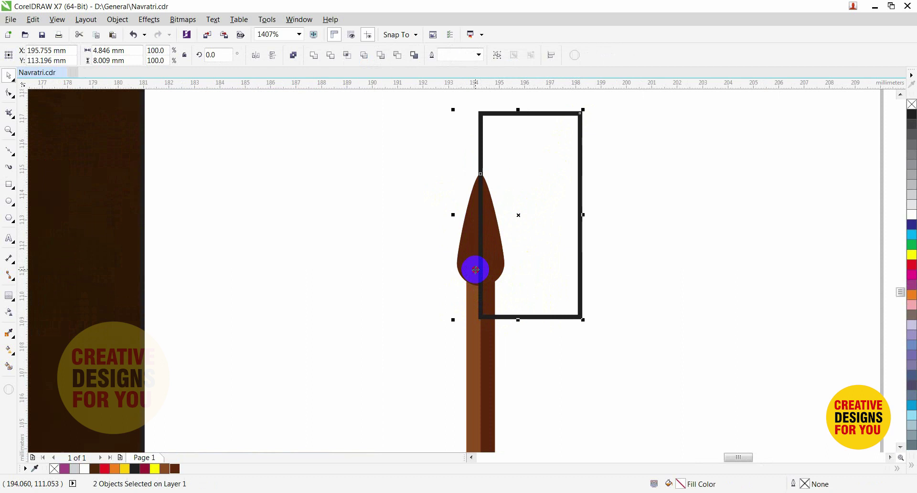
{"action": "key", "text": "alt+j"}
{"action": "key", "text": "p"}
{"action": "key", "text": "t"}
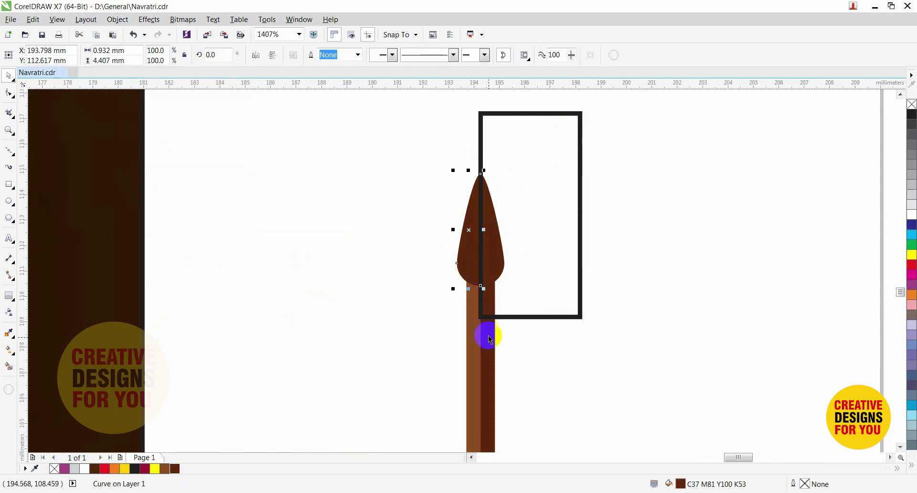
{"action": "left_click", "coordinate": [521, 318]}
{"action": "key", "text": "Delete"}
Fill the full spearhead shape behind the dark left half with the pole's lighter brown
{"action": "left_click", "coordinate": [483, 272]}
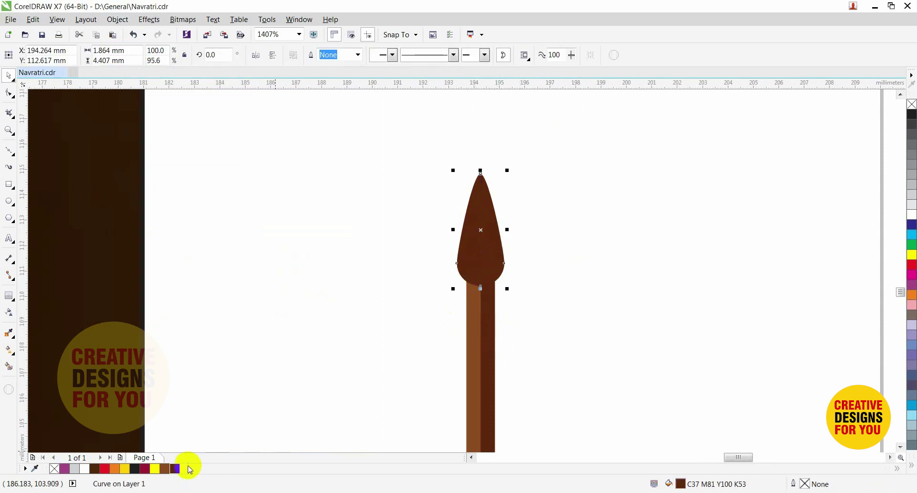
{"action": "left_click", "coordinate": [166, 471]}
{"action": "left_click", "coordinate": [539, 338]}
{"action": "scroll", "coordinate": [541, 338], "scroll_direction": "down", "scroll_amount": 3}
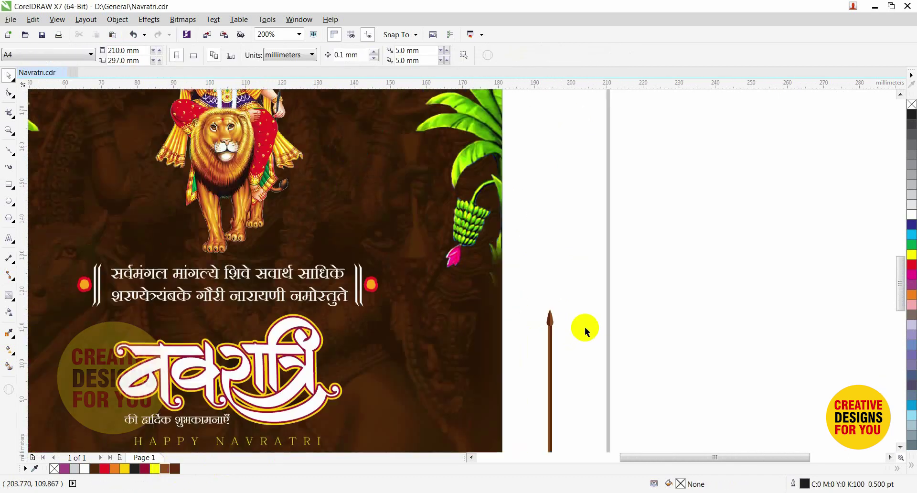
{"action": "scroll", "coordinate": [591, 321], "scroll_direction": "down", "scroll_amount": 2}
{"action": "scroll", "coordinate": [574, 341], "scroll_direction": "up", "scroll_amount": 4}
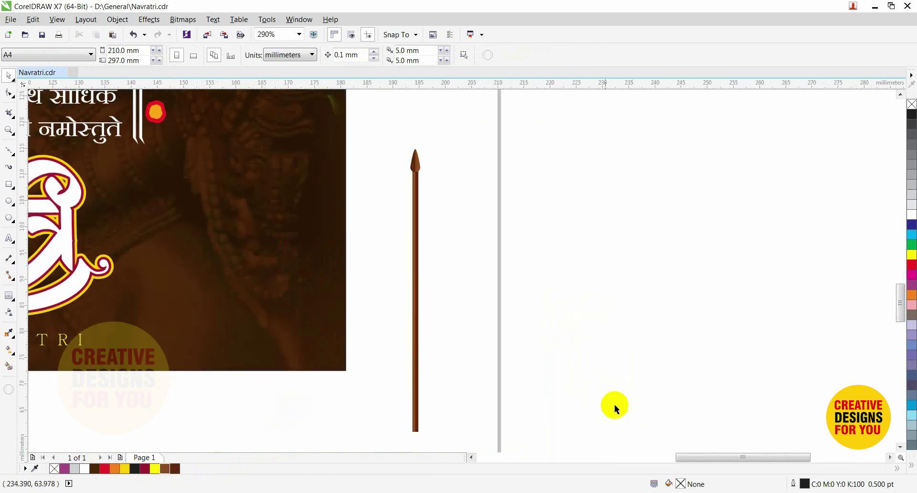
Widen both spearhead shapes symmetrically about the pole to about 2.2 mm
{"action": "left_click_drag", "start_coordinate": [457, 133], "coordinate": [388, 177]}
{"action": "key", "text": "F2"}
{"action": "left_click_drag", "start_coordinate": [368, 119], "coordinate": [473, 197]}
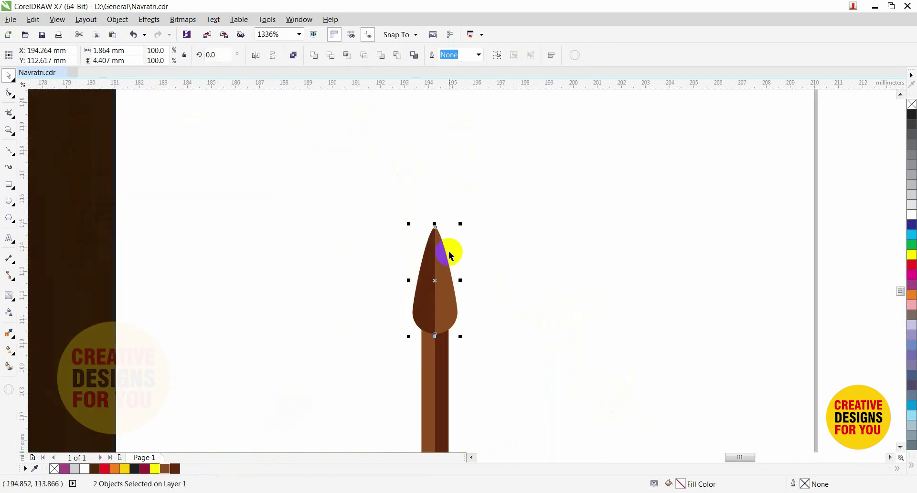
{"action": "left_click_drag", "start_coordinate": [463, 280], "coordinate": [484, 281]}
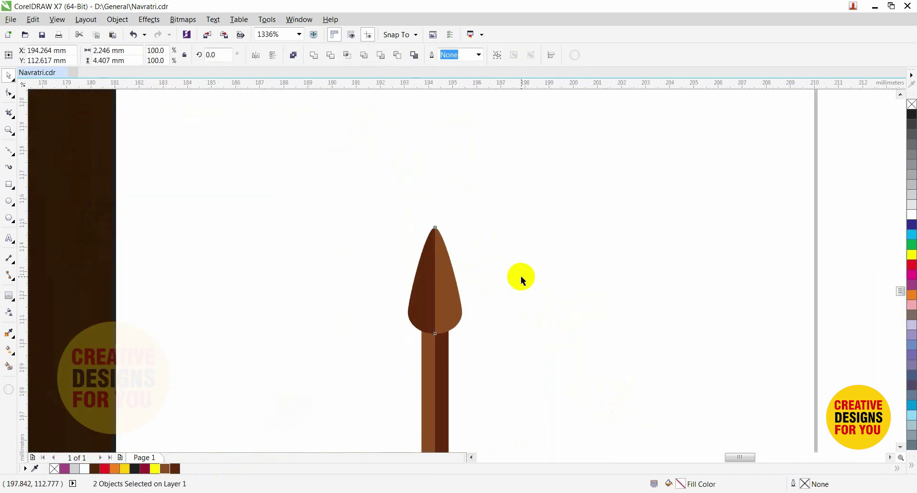
Draw a closed, wavy triangular flag outline about 12.7 mm wide and 7.2 mm high from the pole's right edge below the spearhead
{"action": "scroll", "coordinate": [521, 276], "scroll_direction": "down", "scroll_amount": 8}
{"action": "scroll", "coordinate": [511, 287], "scroll_direction": "up", "scroll_amount": 7}
{"action": "left_click", "coordinate": [406, 172]}
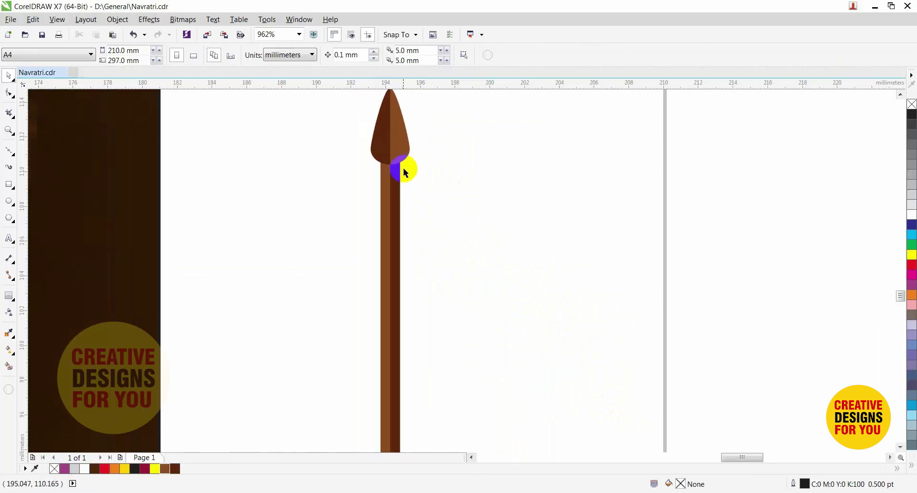
{"action": "left_click", "coordinate": [8, 151]}
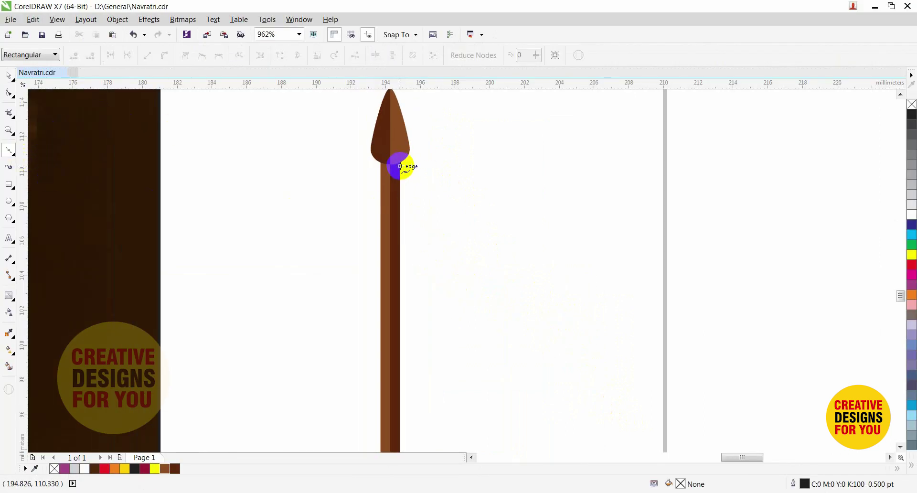
{"action": "left_click", "coordinate": [401, 167]}
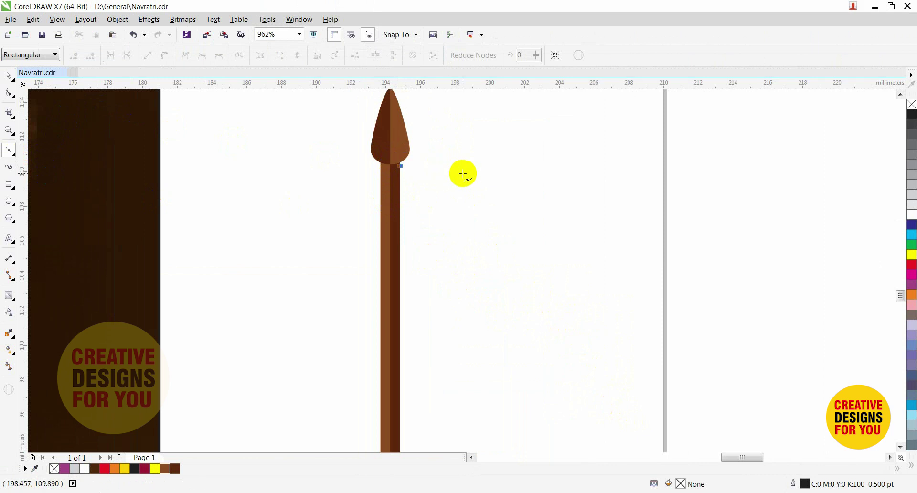
{"action": "left_click_drag", "start_coordinate": [474, 170], "coordinate": [495, 173]}
{"action": "left_click_drag", "start_coordinate": [544, 179], "coordinate": [559, 180]}
{"action": "left_click", "coordinate": [574, 178]}
{"action": "mouse_move", "coordinate": [600, 173]}
{"action": "left_mouse_down"}
{"action": "mouse_move", "coordinate": [610, 171]}
{"action": "mouse_move", "coordinate": [526, 256]}
{"action": "mouse_move", "coordinate": [452, 267]}
{"action": "mouse_move", "coordinate": [405, 287]}
{"action": "left_mouse_up"}
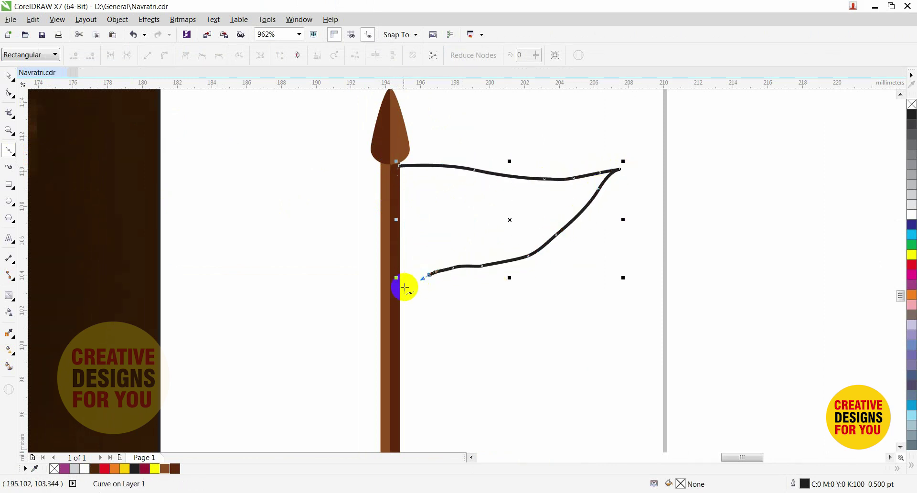
{"action": "left_click", "coordinate": [400, 290]}
{"action": "left_click", "coordinate": [400, 166]}
{"action": "key", "text": "space"}
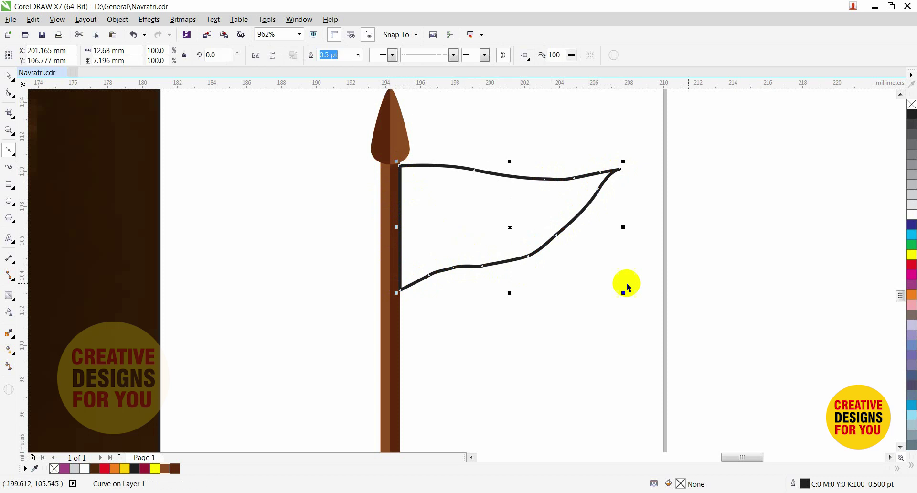
Fill the flag with orange, C:0 M:71 Y:100 K:0, remove its outline and scale it down to about 11 mm wide
{"action": "left_click", "coordinate": [912, 295]}
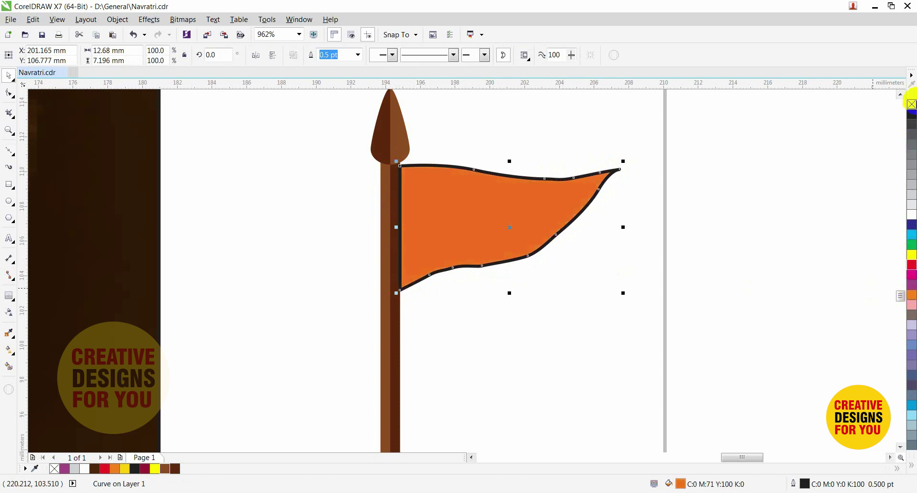
{"action": "right_click", "coordinate": [912, 104]}
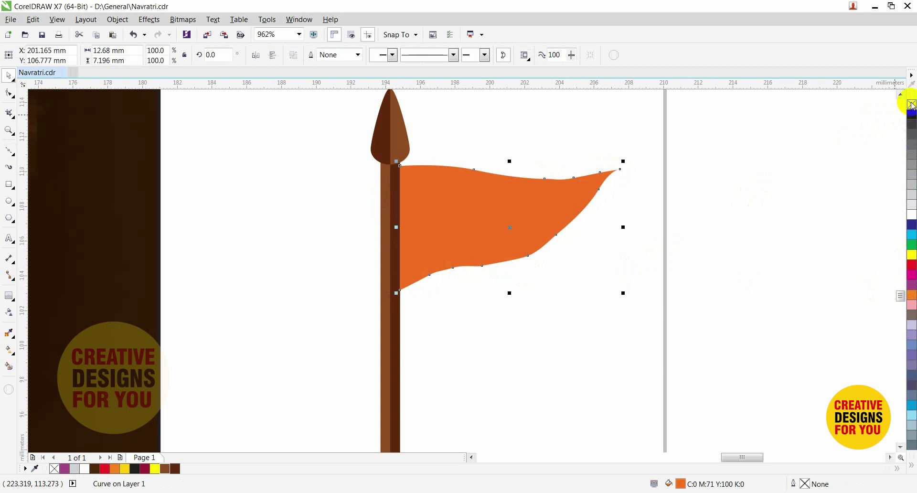
{"action": "left_click_drag", "start_coordinate": [623, 295], "coordinate": [594, 295]}
{"action": "left_click", "coordinate": [505, 309]}
Group the flag, spearhead and pole and convert the group to a 200 dpi CMYK bitmap with anti-aliasing and transparent background
{"action": "scroll", "coordinate": [540, 300], "scroll_direction": "down", "scroll_amount": 5}
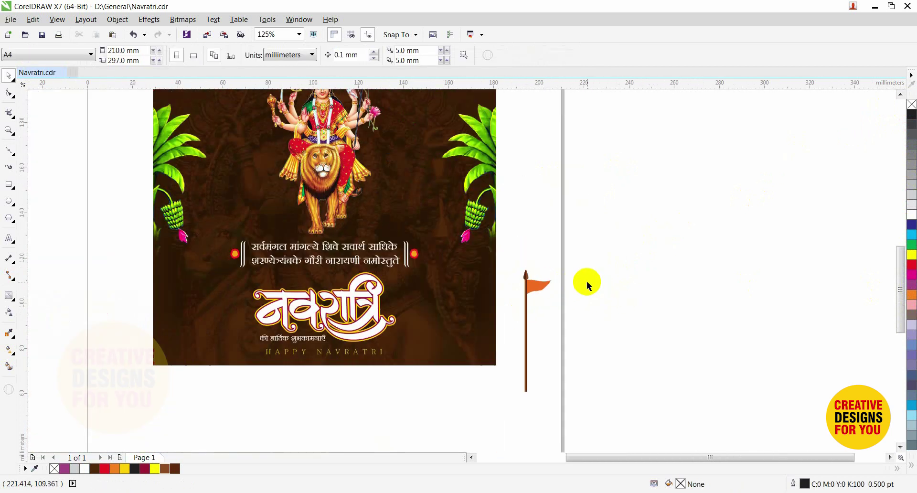
{"action": "scroll", "coordinate": [615, 325], "scroll_direction": "up", "scroll_amount": 2}
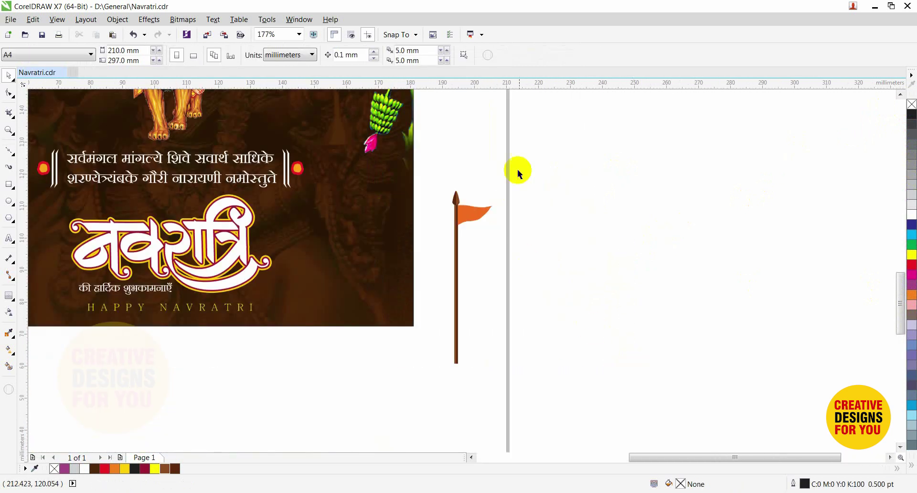
{"action": "left_click_drag", "start_coordinate": [520, 171], "coordinate": [447, 397]}
{"action": "key", "text": "ctrl+g"}
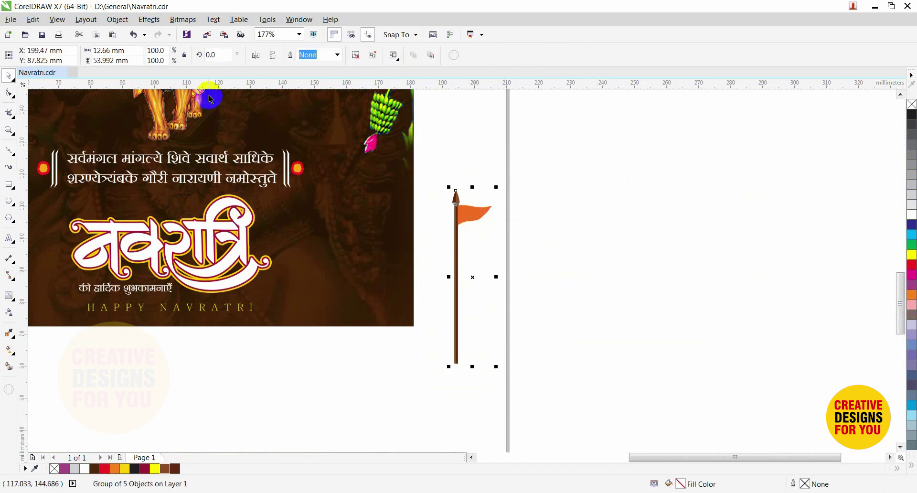
{"action": "left_click", "coordinate": [186, 22]}
{"action": "left_click", "coordinate": [206, 31]}
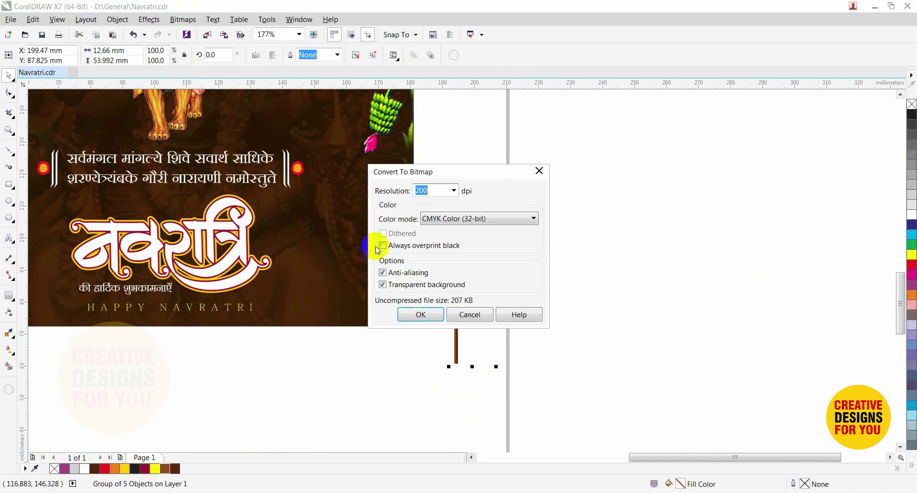
{"action": "left_click", "coordinate": [420, 316]}
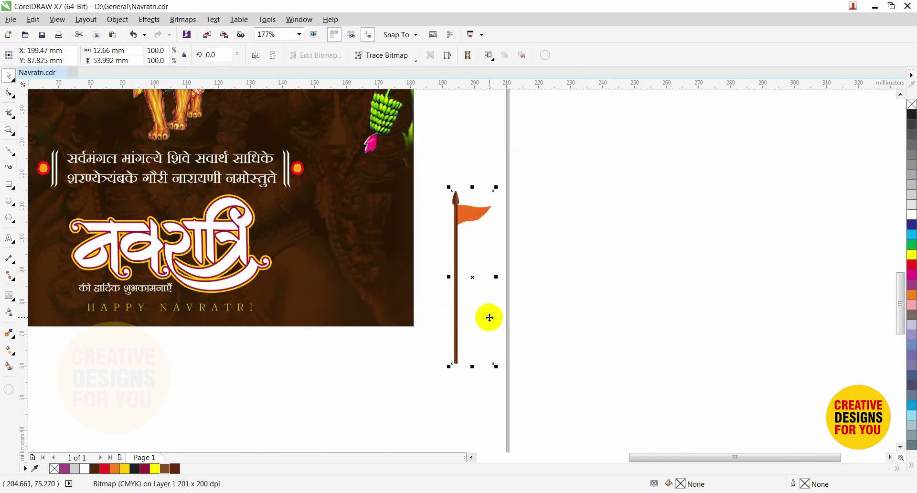
Fade out the lower half of the pole with a vertical linear transparency at -90 degrees, starting around the middle of the pole
{"action": "left_click", "coordinate": [8, 315]}
{"action": "left_click_drag", "start_coordinate": [458, 268], "coordinate": [458, 332]}
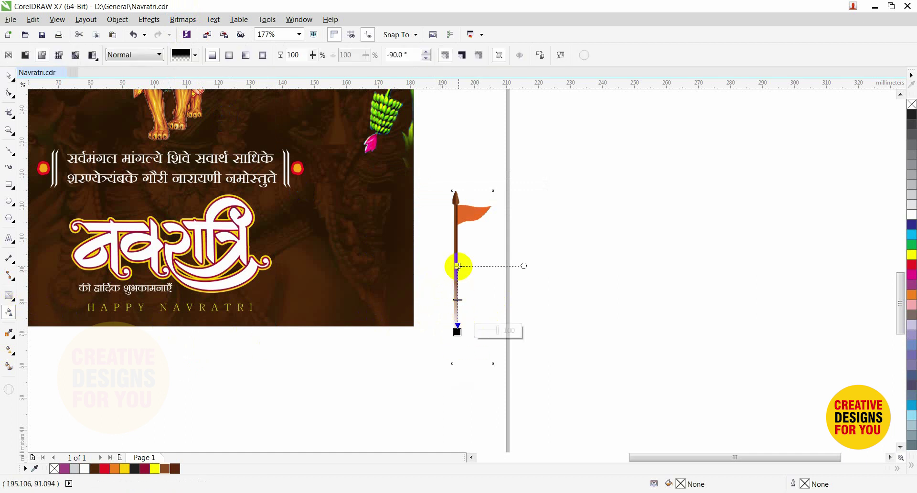
{"action": "left_click_drag", "start_coordinate": [457, 266], "coordinate": [458, 242]}
{"action": "key", "text": "space"}
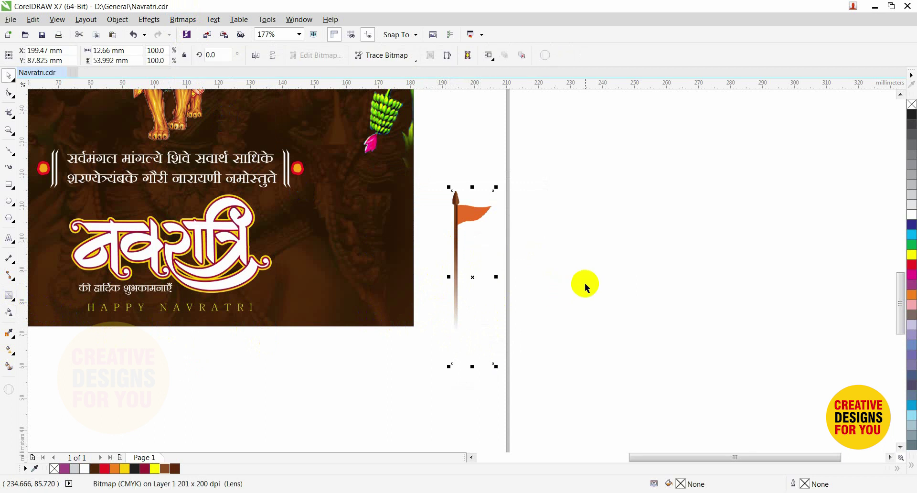
Scale the flag to about 9.4 mm wide and convert it to a 200 dpi CMYK bitmap with anti-aliasing and transparent background
{"action": "left_click_drag", "start_coordinate": [496, 188], "coordinate": [491, 210]}
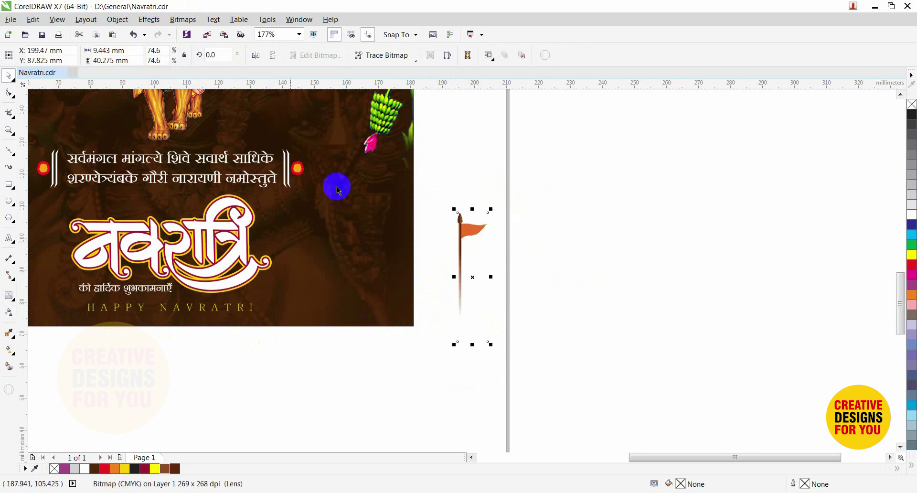
{"action": "left_click", "coordinate": [183, 19]}
{"action": "left_click", "coordinate": [191, 33]}
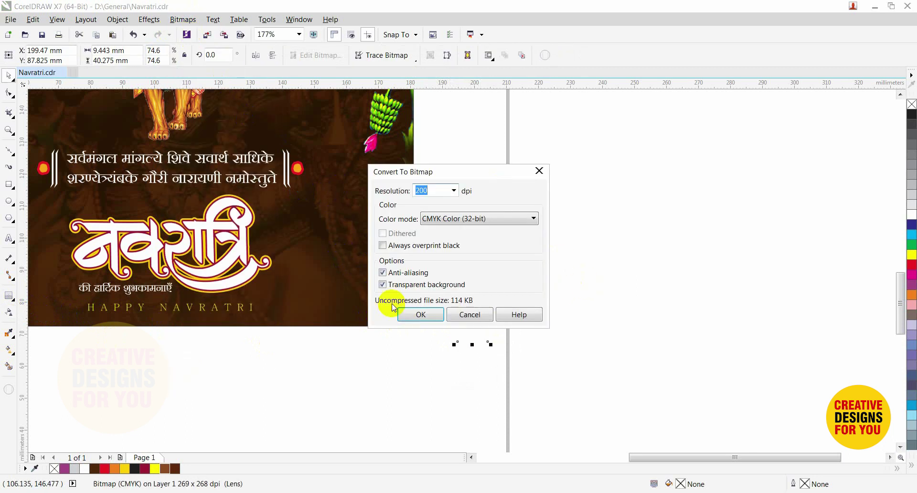
{"action": "left_click", "coordinate": [420, 314]}
{"action": "left_click", "coordinate": [183, 19]}
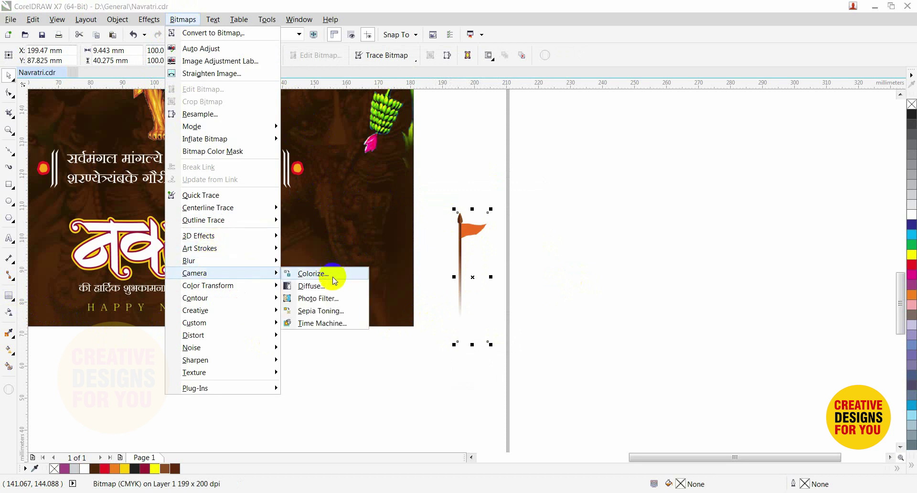
{"action": "mouse_move", "coordinate": [205, 263]}
{"action": "left_click", "coordinate": [336, 273]}
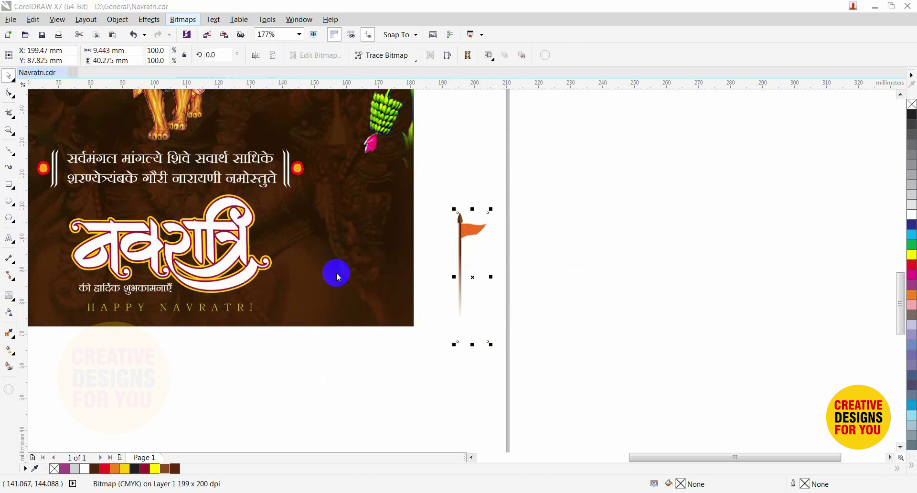
{"action": "left_click_drag", "start_coordinate": [457, 210], "coordinate": [656, 229]}
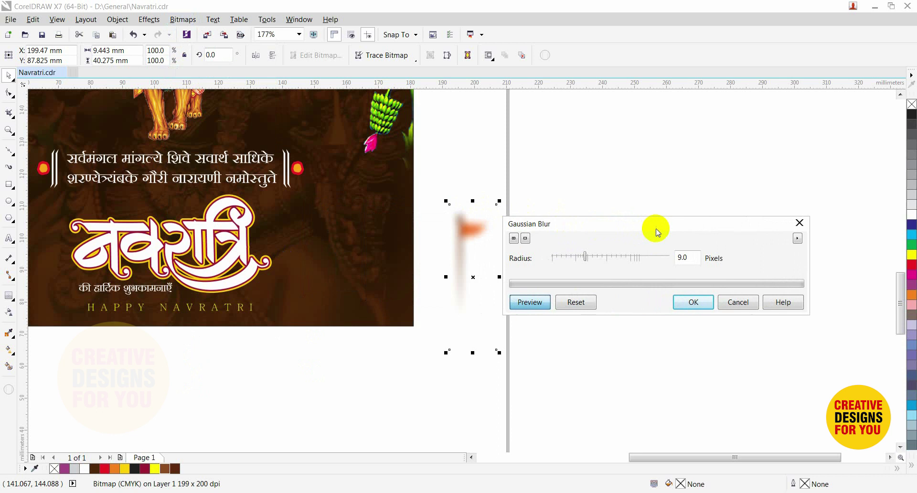
{"action": "key", "text": "Escape"}
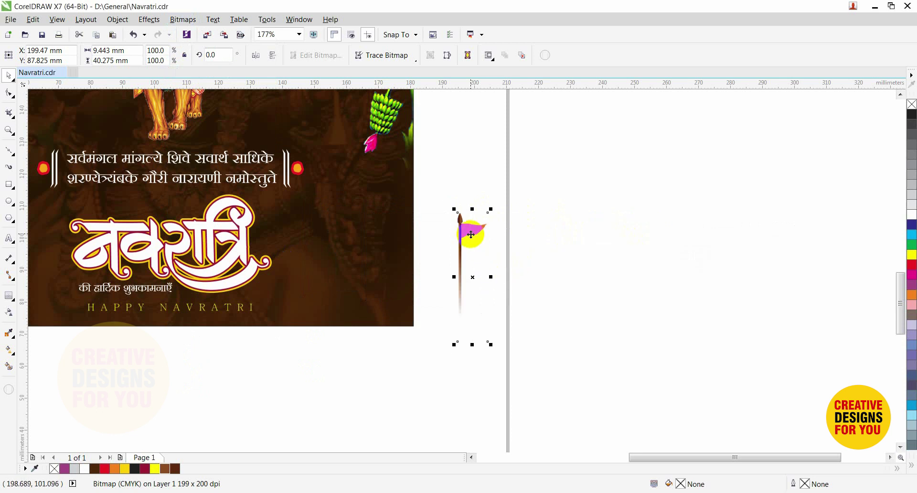
Place a copy of the faded flag bitmap outside the page's right edge
{"action": "left_click_drag", "start_coordinate": [471, 234], "coordinate": [538, 256]}
{"action": "key", "text": "ctrl+z"}
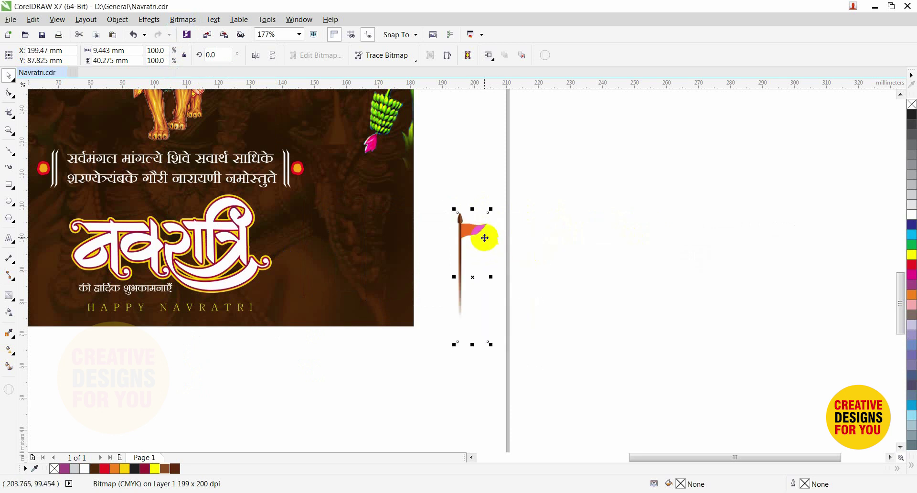
{"action": "left_click_drag", "start_coordinate": [470, 231], "coordinate": [552, 255]}
Apply a Gaussian Blur of about 5 pixels to the original flag bitmap
{"action": "left_click", "coordinate": [471, 233]}
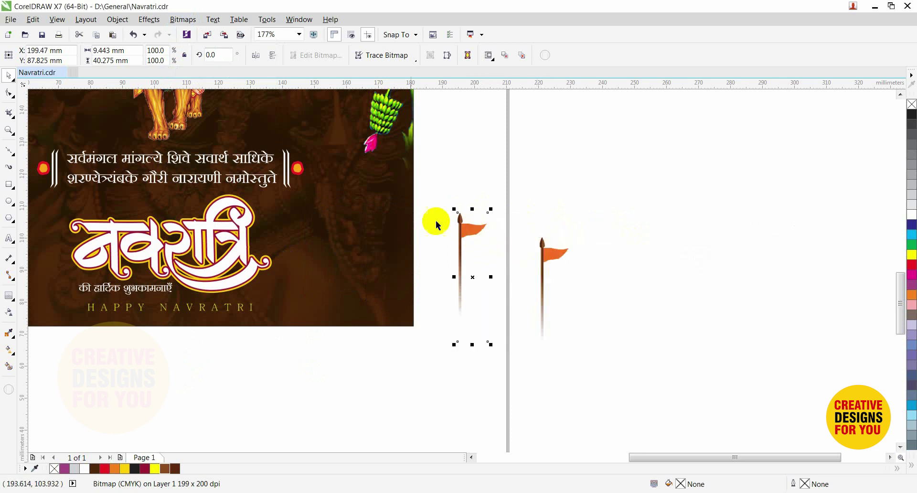
{"action": "left_click", "coordinate": [186, 21]}
{"action": "mouse_move", "coordinate": [213, 262]}
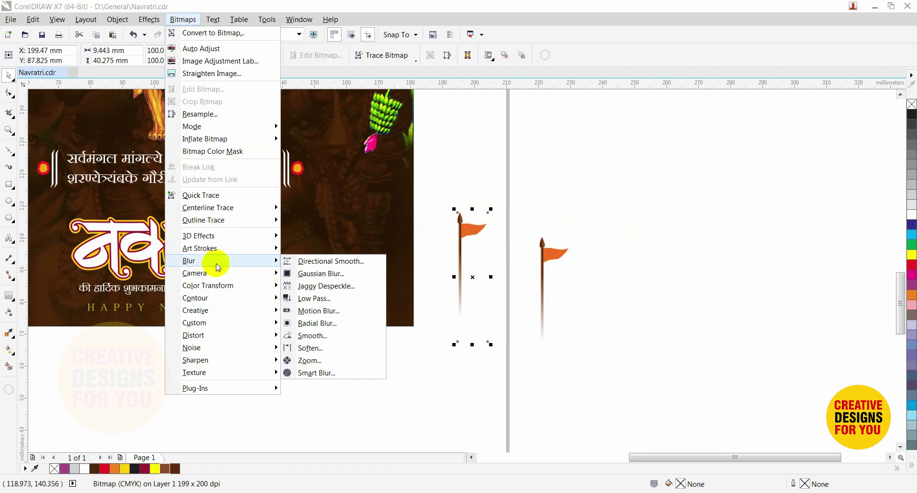
{"action": "left_click", "coordinate": [324, 275]}
{"action": "left_click_drag", "start_coordinate": [461, 202], "coordinate": [681, 190]}
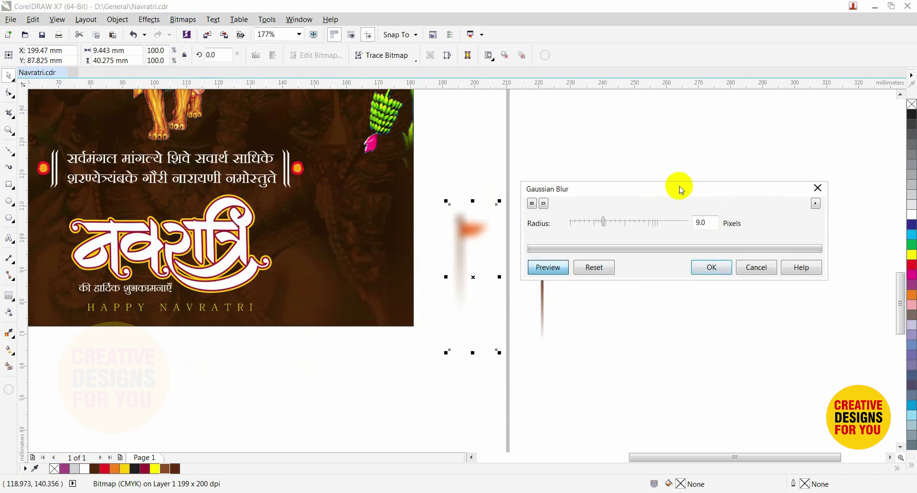
{"action": "left_click", "coordinate": [605, 223]}
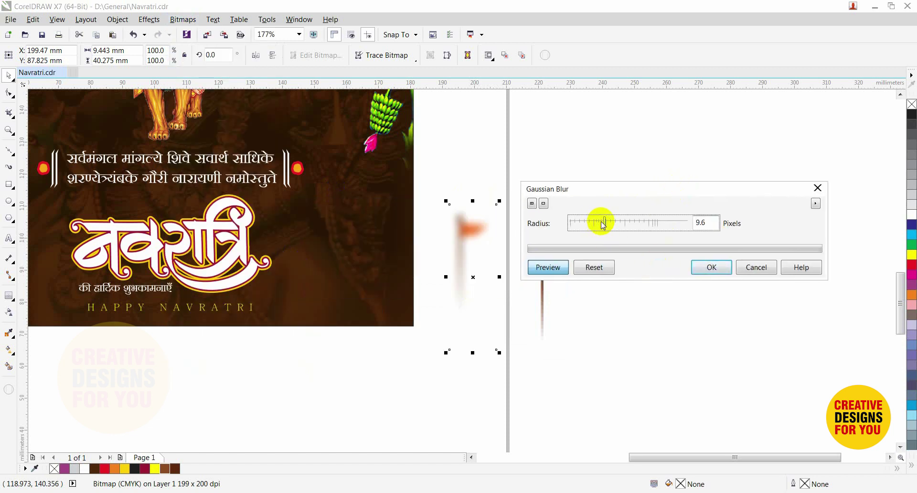
{"action": "left_click_drag", "start_coordinate": [597, 223], "coordinate": [593, 223]}
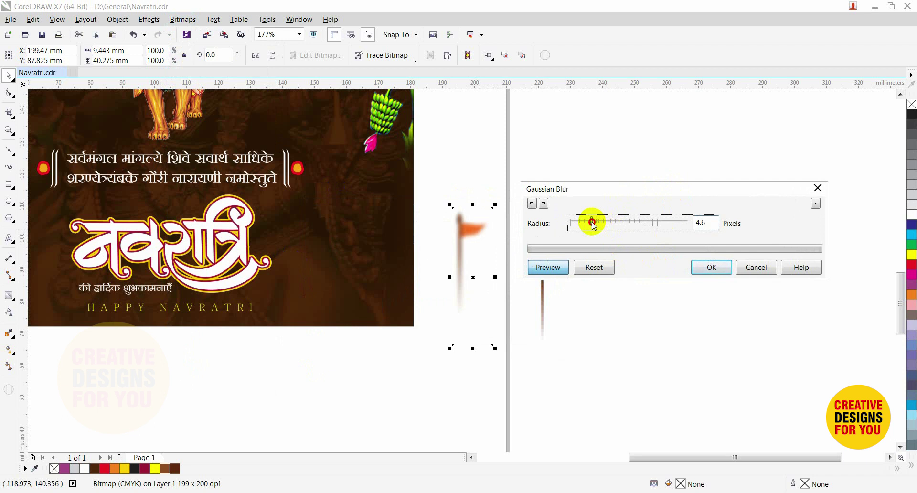
{"action": "left_click", "coordinate": [712, 267]}
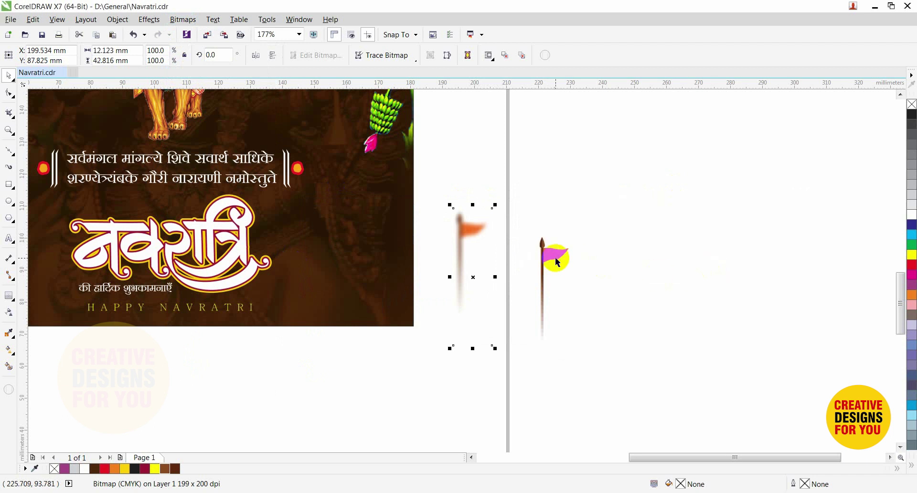
Duplicate the sharp flag toward the page's right edge and apply a 3-pixel Gaussian Blur to the copy
{"action": "left_click_drag", "start_coordinate": [554, 263], "coordinate": [507, 313]}
{"action": "right_click", "coordinate": [506, 313]}
{"action": "left_click", "coordinate": [183, 21]}
{"action": "mouse_move", "coordinate": [197, 260]}
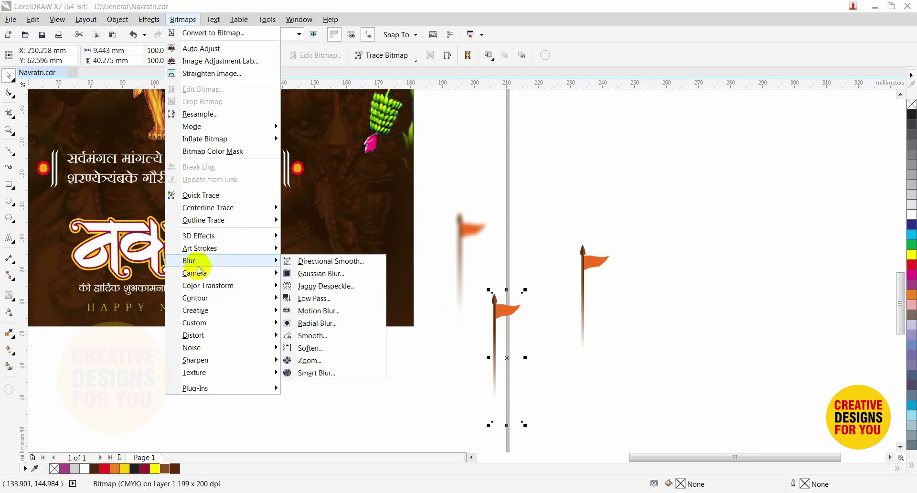
{"action": "left_click", "coordinate": [306, 272]}
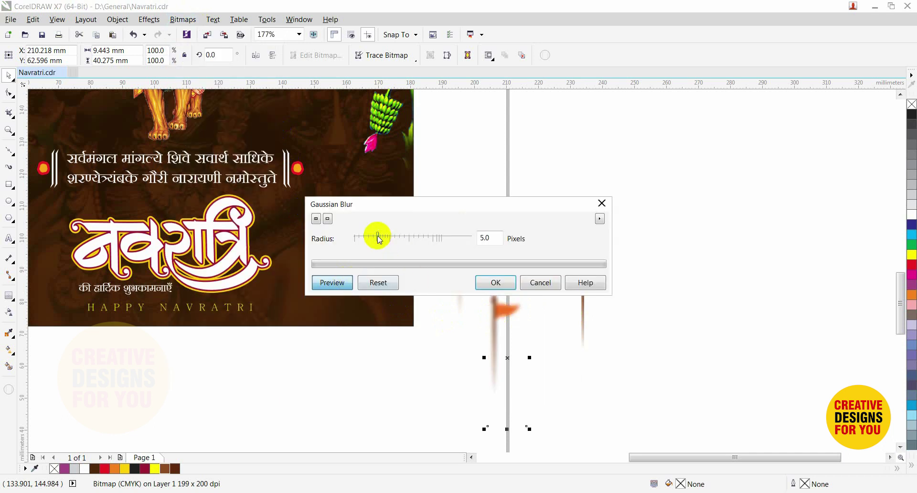
{"action": "left_click_drag", "start_coordinate": [373, 237], "coordinate": [368, 237]}
{"action": "left_click_drag", "start_coordinate": [405, 206], "coordinate": [453, 344]}
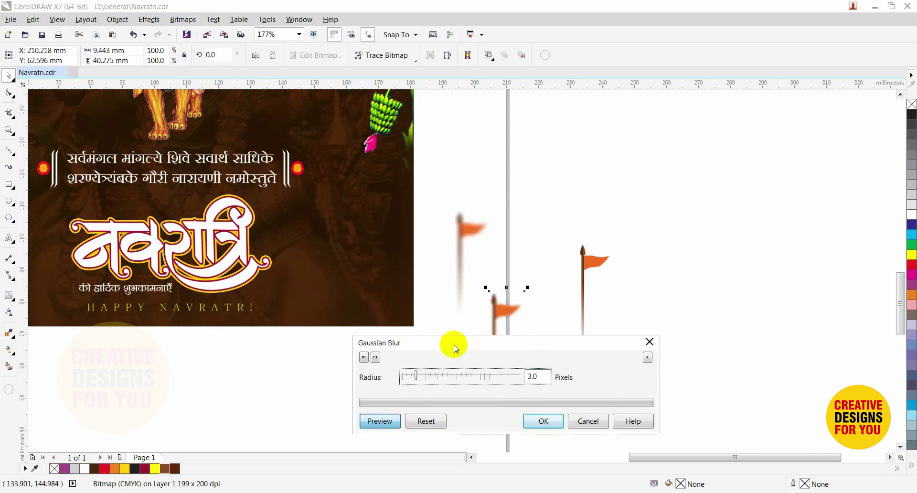
{"action": "left_click", "coordinate": [530, 420]}
{"action": "left_click", "coordinate": [436, 393]}
Move the most blurred flag onto the artwork's lower left and enlarge it to about 13.9 mm wide and 48.9 mm high
{"action": "scroll", "coordinate": [467, 299], "scroll_direction": "down", "scroll_amount": 2}
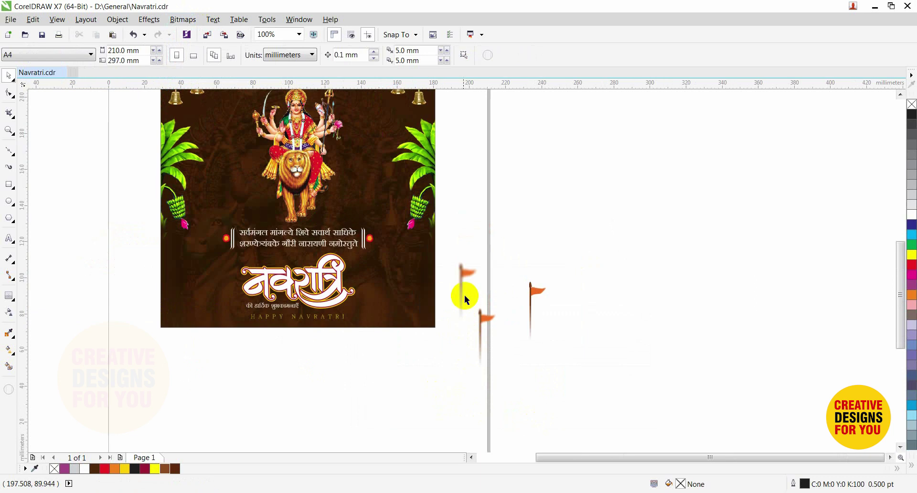
{"action": "left_click_drag", "start_coordinate": [473, 276], "coordinate": [192, 263]}
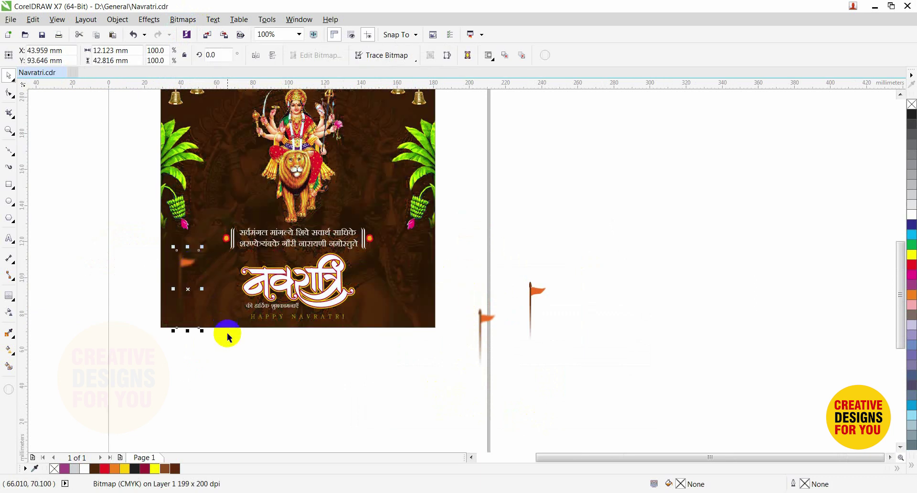
{"action": "left_click_drag", "start_coordinate": [202, 330], "coordinate": [205, 341]}
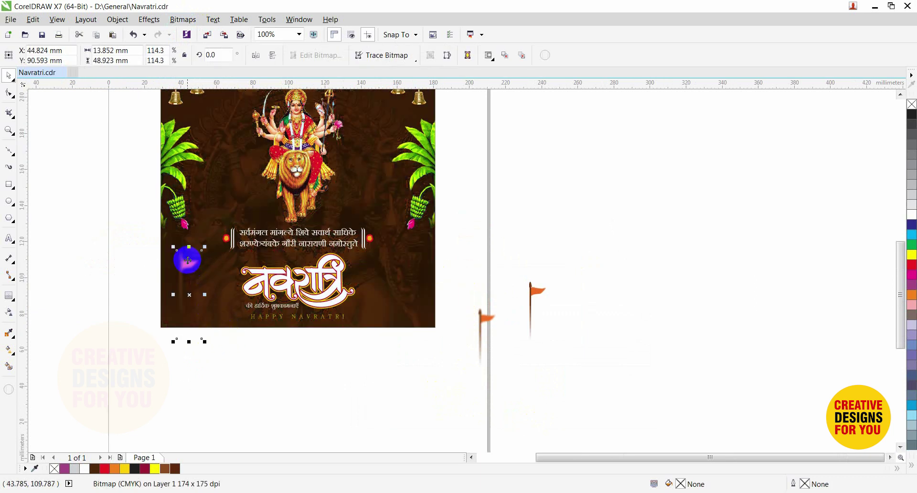
{"action": "left_click_drag", "start_coordinate": [188, 263], "coordinate": [188, 262]}
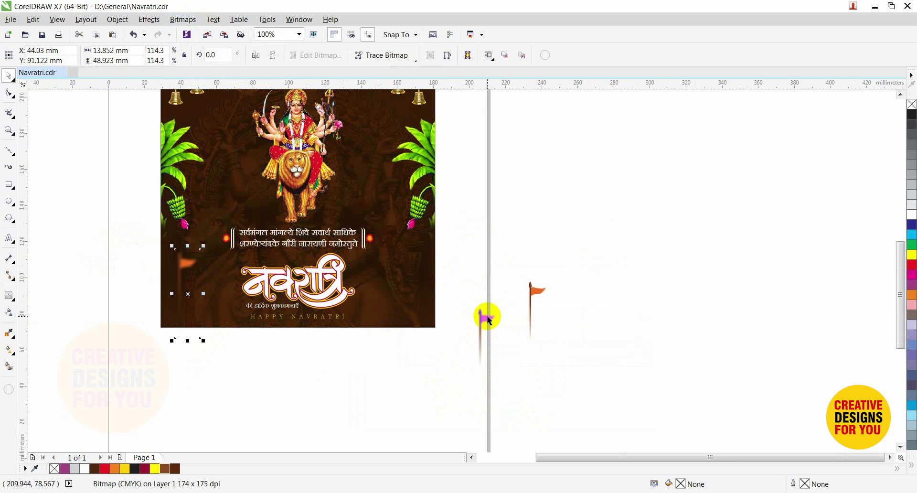
Place the slightly blurred flag and the sharp flag between the large blurred flag and the नवरात्रि lettering
{"action": "left_click_drag", "start_coordinate": [490, 320], "coordinate": [201, 286]}
{"action": "left_click_drag", "start_coordinate": [545, 292], "coordinate": [231, 300]}
{"action": "left_click", "coordinate": [259, 350]}
Delete the sharp flag beside the नवरात्रि lettering
{"action": "key", "text": "F2"}
{"action": "left_click_drag", "start_coordinate": [116, 230], "coordinate": [397, 399]}
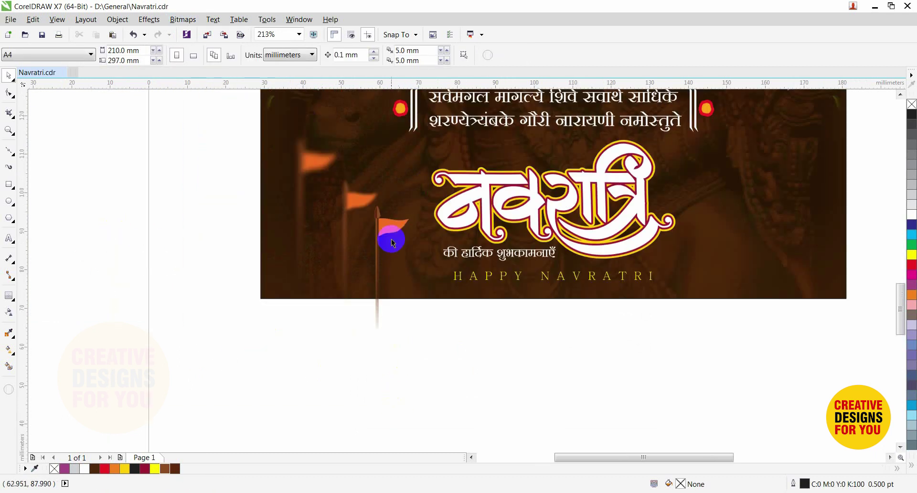
{"action": "left_click_drag", "start_coordinate": [393, 226], "coordinate": [403, 255]}
{"action": "key", "text": "Delete"}
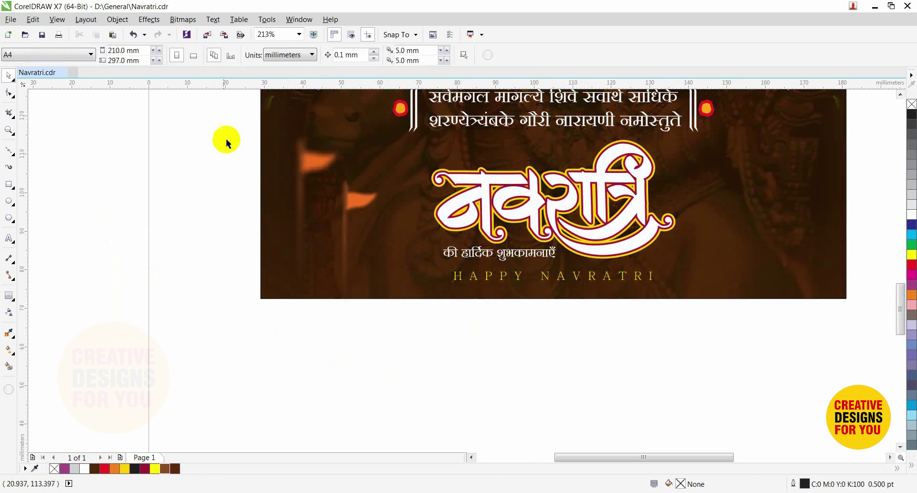
Add a blurred flag copy about 10.2 mm wide at the artwork's left edge and nudge the other two flags closer together
{"action": "left_click_drag", "start_coordinate": [227, 130], "coordinate": [379, 302]}
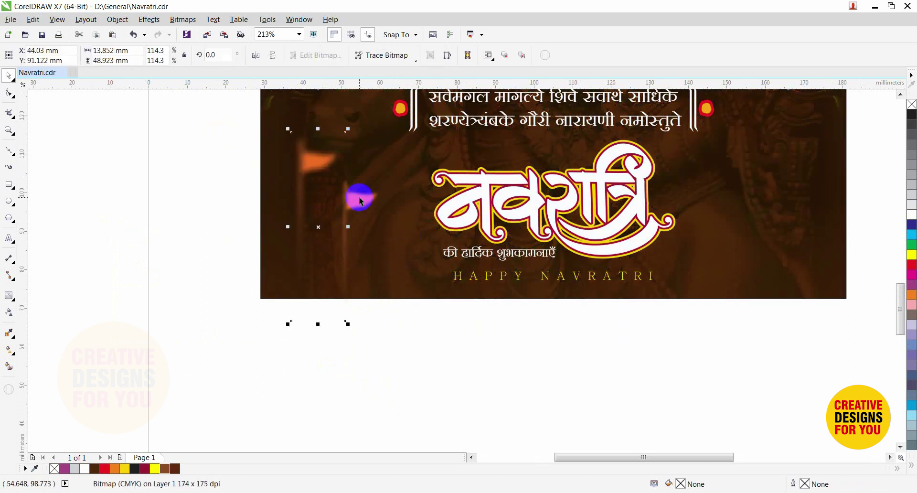
{"action": "mouse_move", "coordinate": [360, 201]}
{"action": "left_mouse_down"}
{"action": "mouse_move", "coordinate": [344, 203]}
{"action": "mouse_move", "coordinate": [353, 199]}
{"action": "left_mouse_up"}
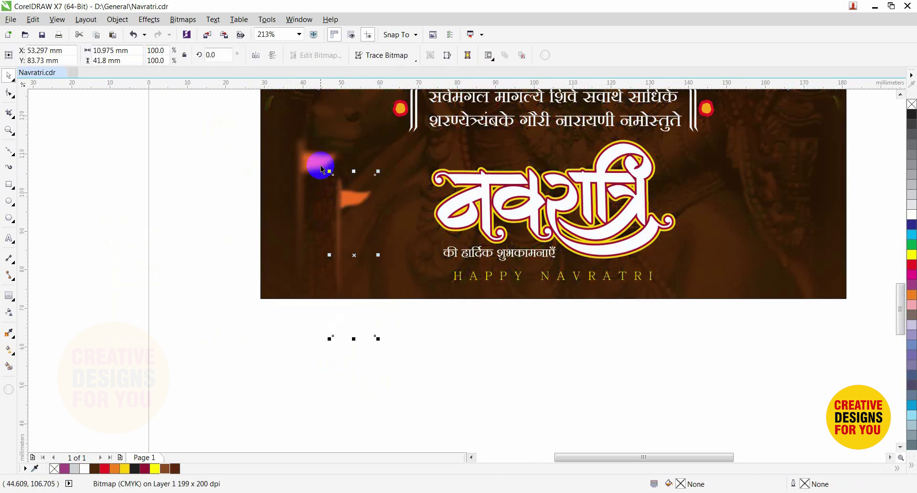
{"action": "left_click_drag", "start_coordinate": [348, 129], "coordinate": [286, 212]}
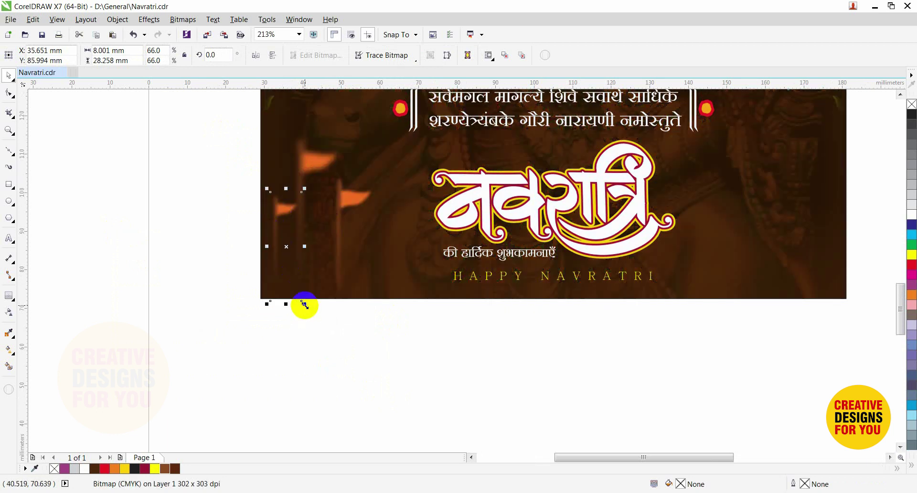
{"action": "left_click_drag", "start_coordinate": [305, 304], "coordinate": [313, 334]}
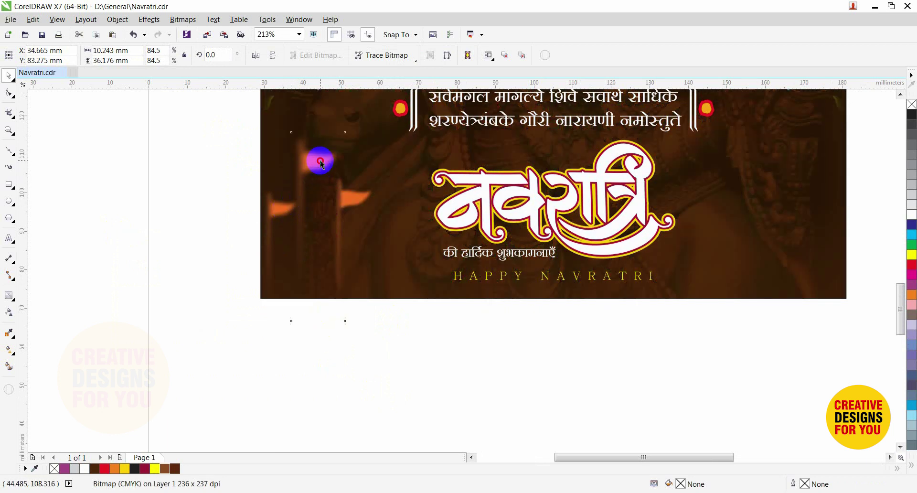
{"action": "left_click_drag", "start_coordinate": [320, 159], "coordinate": [323, 159]}
Move the large blurred flag right to about X 50.1 mm and rotate it clockwise to about 349.5 degrees
{"action": "scroll", "coordinate": [453, 359], "scroll_direction": "down", "scroll_amount": 2}
{"action": "key", "text": "F2"}
{"action": "left_click_drag", "start_coordinate": [349, 258], "coordinate": [616, 405]}
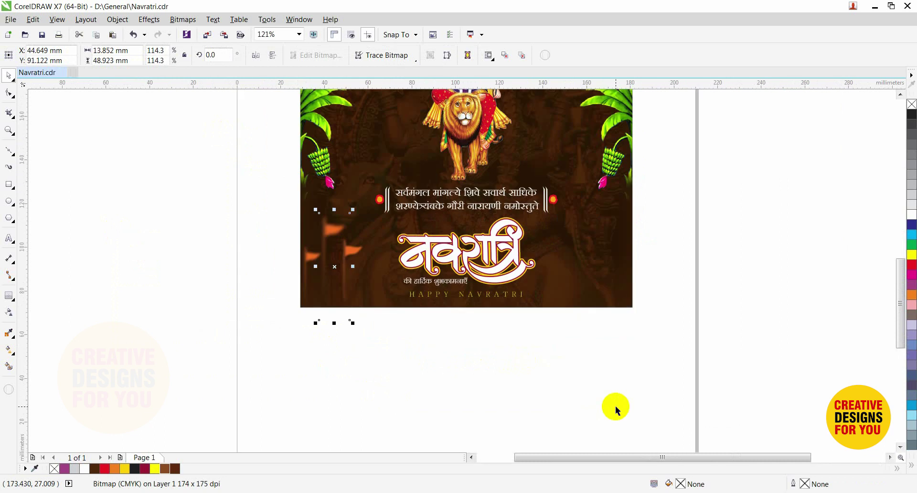
{"action": "left_click", "coordinate": [334, 238]}
{"action": "left_click_drag", "start_coordinate": [334, 239], "coordinate": [357, 249]}
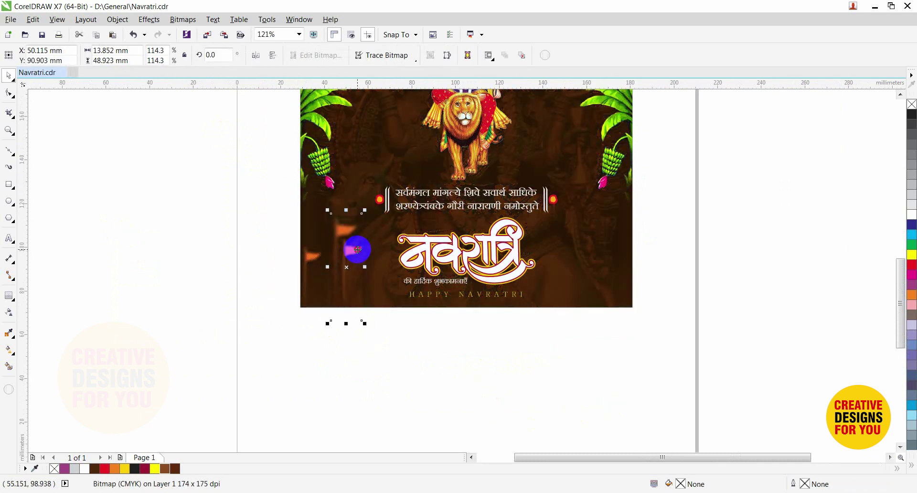
{"action": "left_click_drag", "start_coordinate": [365, 209], "coordinate": [375, 216]}
{"action": "left_click", "coordinate": [396, 347]}
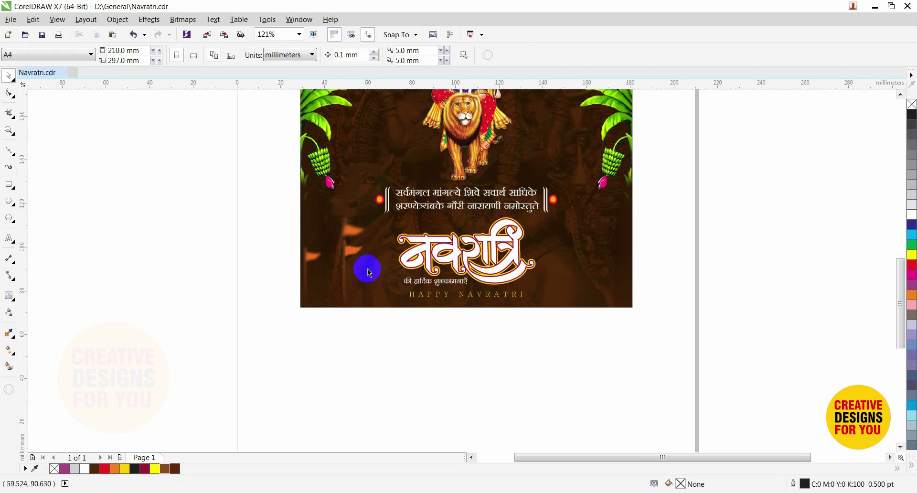
Move the slightly blurred flag right to about X 58.8 mm and rotate it counter-clockwise by about 9.5 degrees
{"action": "left_click_drag", "start_coordinate": [356, 248], "coordinate": [372, 250]}
{"action": "key", "text": "ctrl+z"}
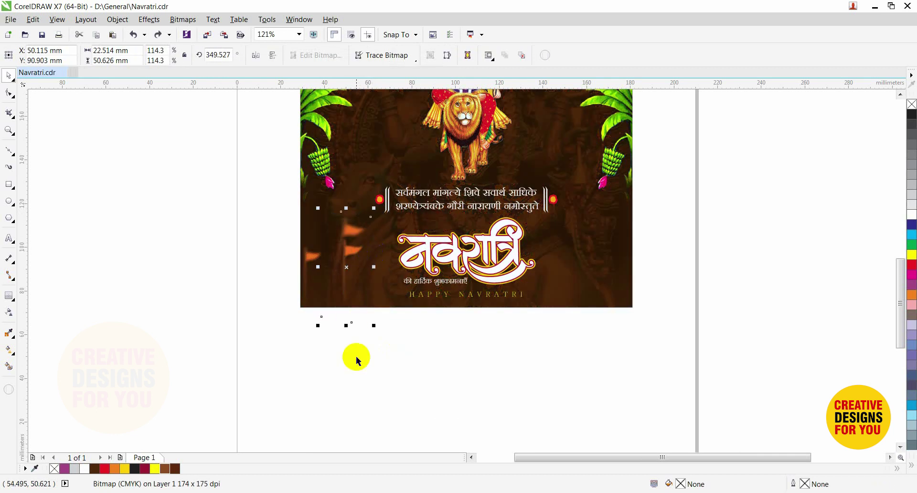
{"action": "left_click_drag", "start_coordinate": [391, 364], "coordinate": [366, 287]}
{"action": "left_click", "coordinate": [366, 287]}
{"action": "left_click_drag", "start_coordinate": [381, 239], "coordinate": [373, 232]}
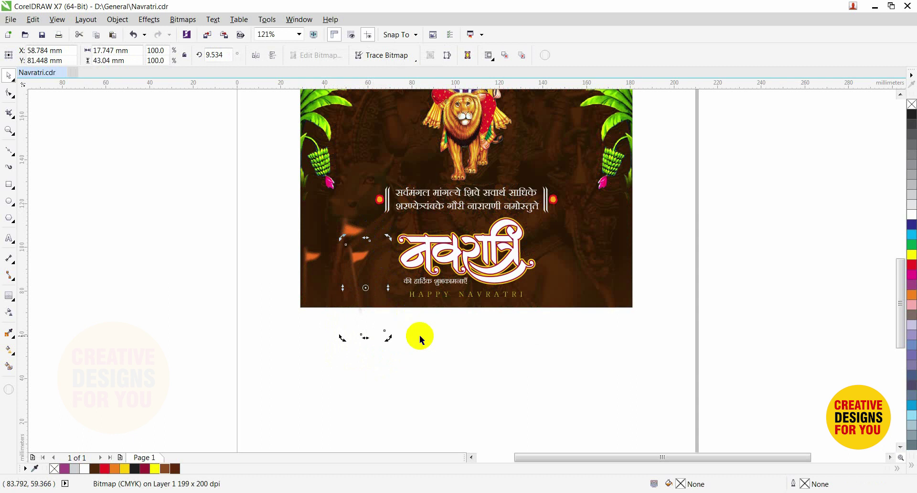
{"action": "left_click", "coordinate": [420, 336]}
{"action": "left_click_drag", "start_coordinate": [357, 286], "coordinate": [359, 284]}
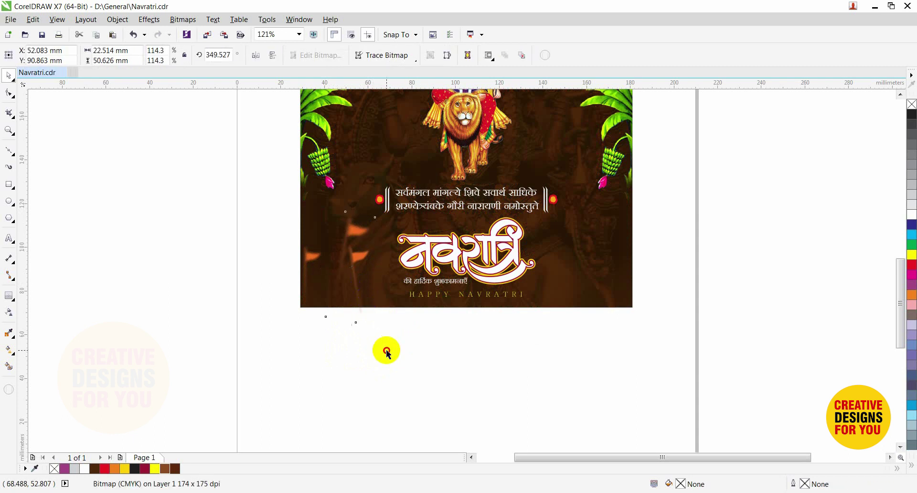
{"action": "key", "text": "ctrl+z"}
{"action": "left_click", "coordinate": [388, 350]}
{"action": "scroll", "coordinate": [353, 279], "scroll_direction": "down", "scroll_amount": 1}
{"action": "key", "text": "F2"}
{"action": "left_click_drag", "start_coordinate": [304, 220], "coordinate": [437, 333]}
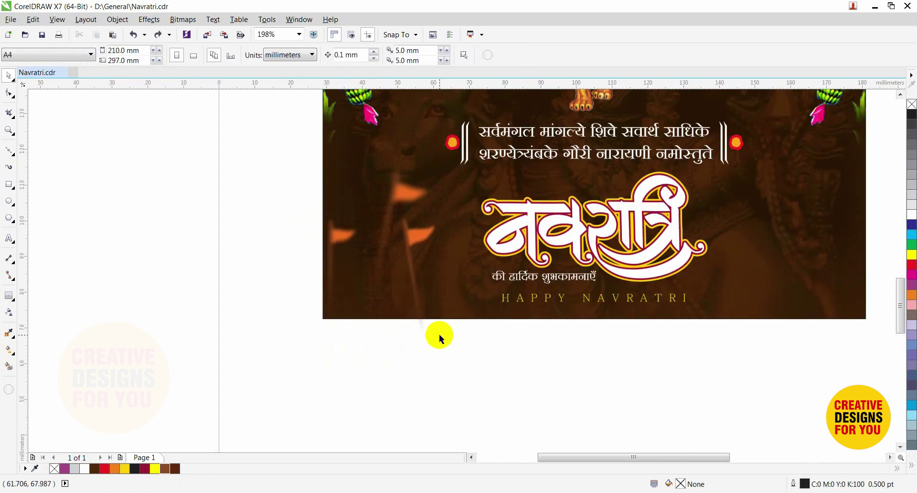
Move the slightly blurred flag down to about Y 81 mm and draw a rectangle about 37 by 44.6 mm over the artwork's lower-left corner
{"action": "left_click_drag", "start_coordinate": [435, 235], "coordinate": [436, 242]}
{"action": "left_click", "coordinate": [369, 352]}
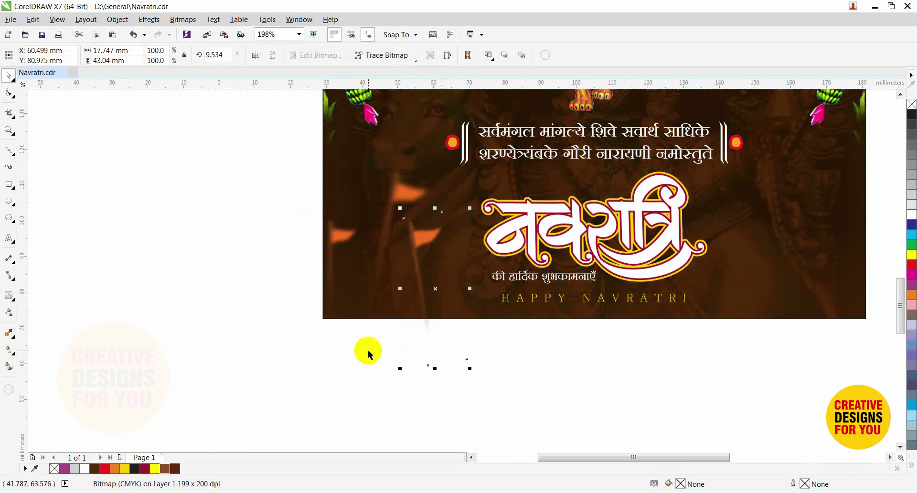
{"action": "key", "text": "F7"}
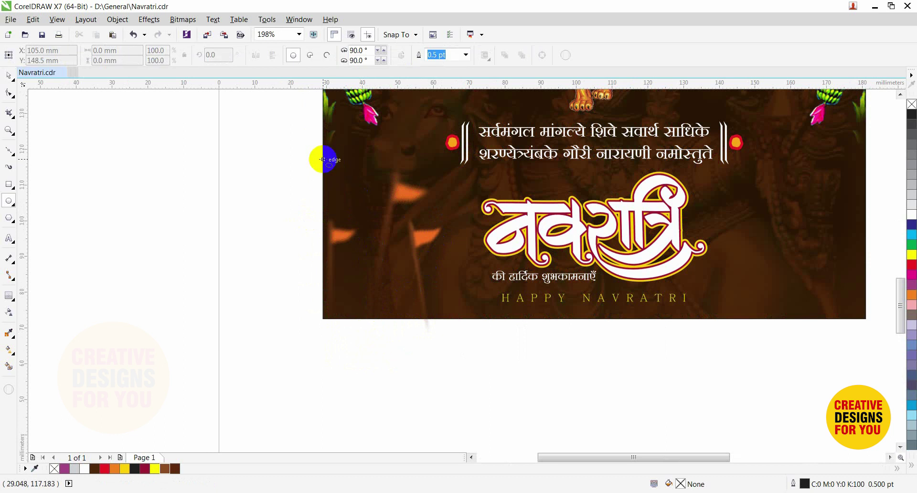
{"action": "key", "text": "F6"}
{"action": "left_click_drag", "start_coordinate": [323, 159], "coordinate": [456, 319]}
{"action": "key", "text": "space"}
PowerClip the three blurred flags inside the lower-left rectangle and remove the rectangle's outline
{"action": "left_click_drag", "start_coordinate": [294, 142], "coordinate": [485, 393]}
{"action": "right_click", "coordinate": [403, 241]}
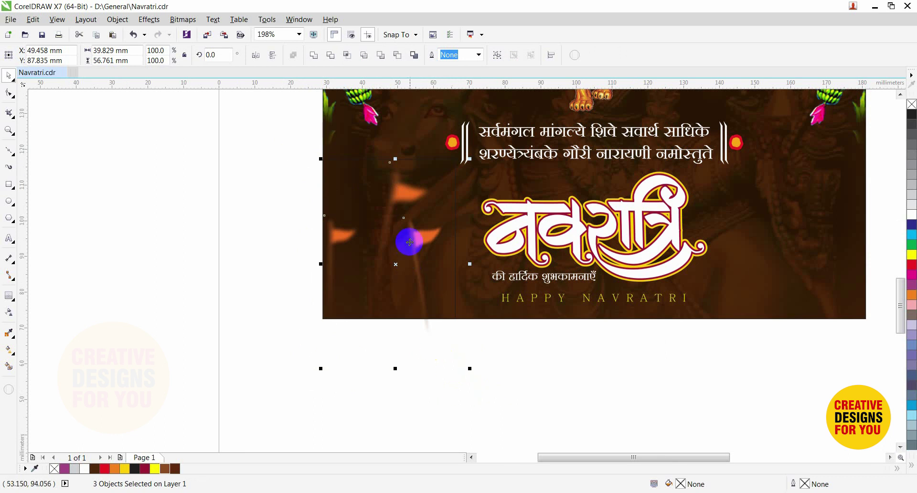
{"action": "left_click", "coordinate": [423, 246]}
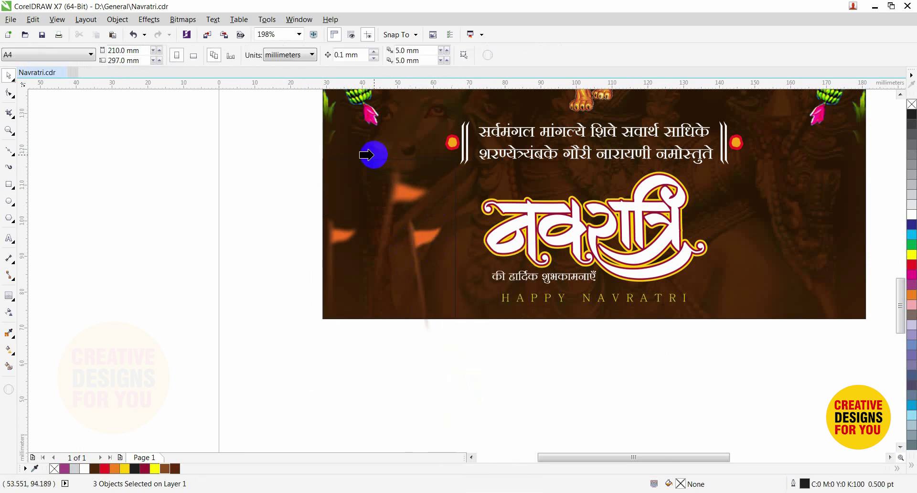
{"action": "left_click", "coordinate": [364, 158]}
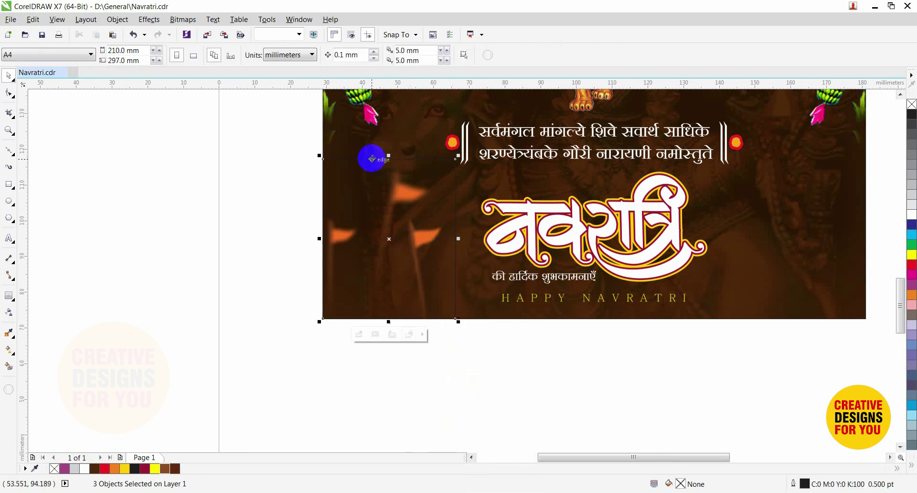
{"action": "right_click", "coordinate": [912, 104]}
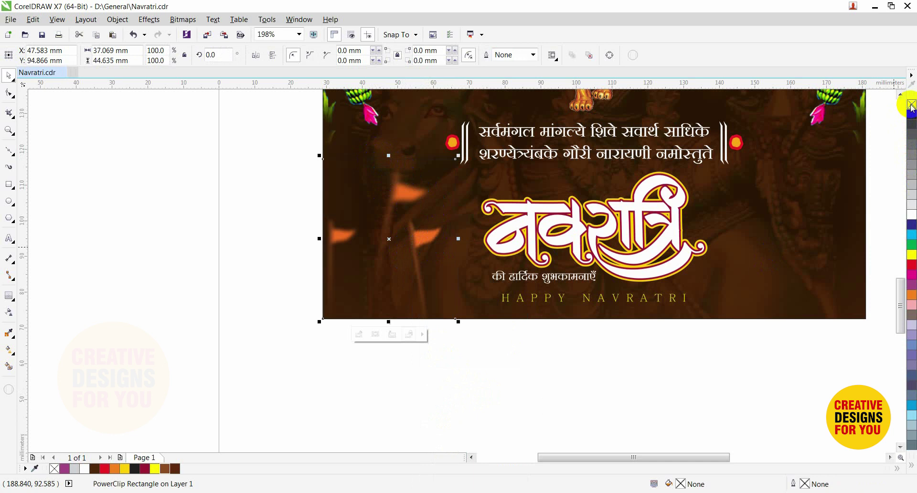
Create a horizontally mirrored copy of the clipped flags and align it to the artwork's right edge
{"action": "scroll", "coordinate": [543, 211], "scroll_direction": "down", "scroll_amount": 3}
{"action": "scroll", "coordinate": [877, 360], "scroll_direction": "up", "scroll_amount": 2}
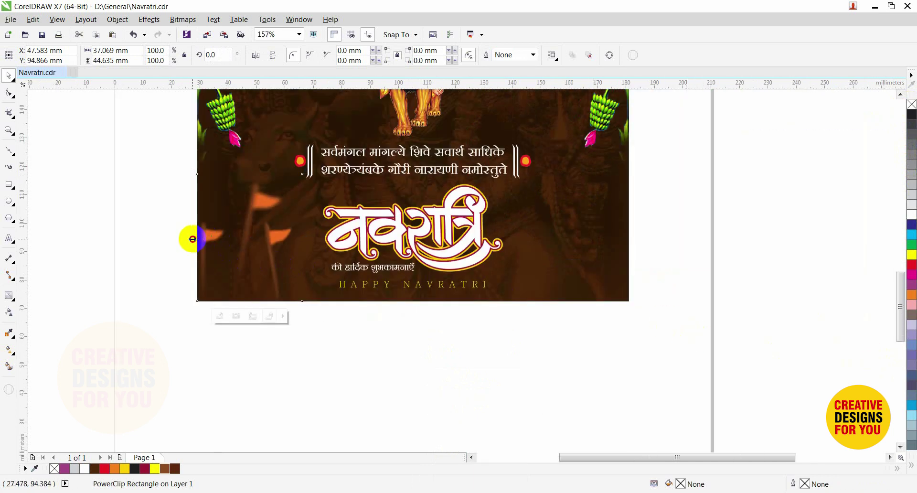
{"action": "left_click_drag", "start_coordinate": [193, 239], "coordinate": [311, 239]}
{"action": "right_click", "coordinate": [311, 239]}
{"action": "left_click", "coordinate": [582, 256], "text": "shift"}
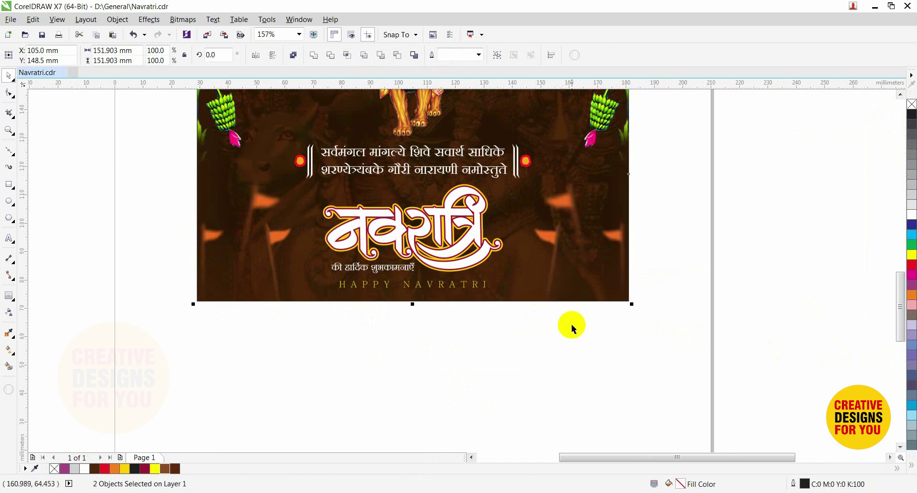
{"action": "left_click", "coordinate": [564, 317]}
Move the Hindi verse group down slightly to about Y 120.9 mm
{"action": "scroll", "coordinate": [565, 225], "scroll_direction": "down", "scroll_amount": 4}
{"action": "key", "text": "z"}
{"action": "left_click_drag", "start_coordinate": [456, 133], "coordinate": [620, 287]}
{"action": "left_click_drag", "start_coordinate": [298, 127], "coordinate": [589, 412]}
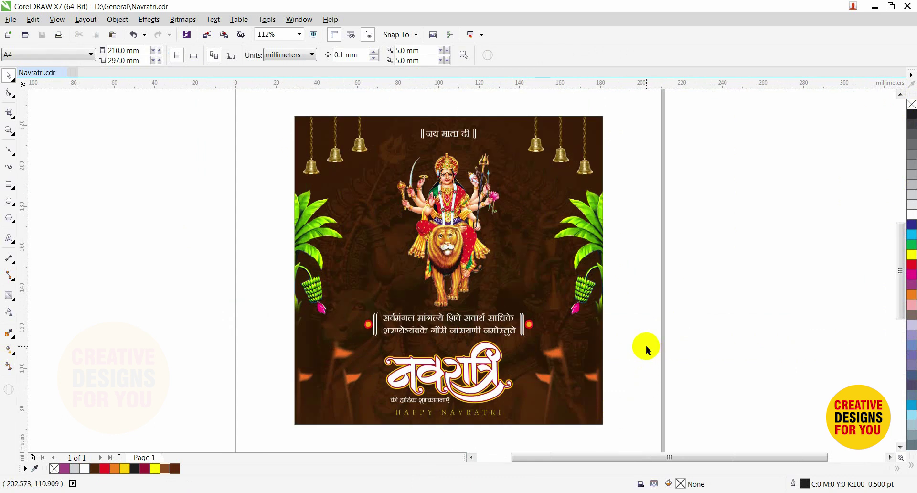
{"action": "left_click_drag", "start_coordinate": [672, 298], "coordinate": [335, 346]}
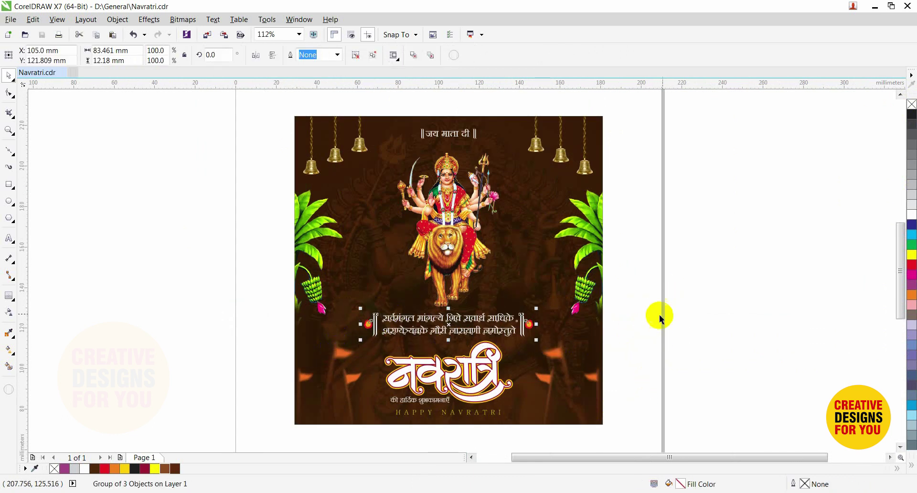
{"action": "key", "text": "F2"}
{"action": "left_click_drag", "start_coordinate": [391, 288], "coordinate": [571, 389]}
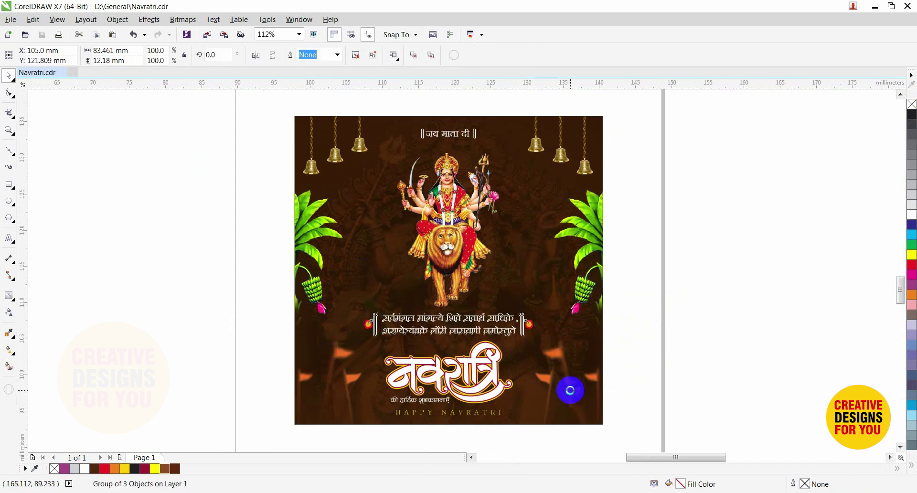
{"action": "left_click_drag", "start_coordinate": [382, 202], "coordinate": [383, 209]}
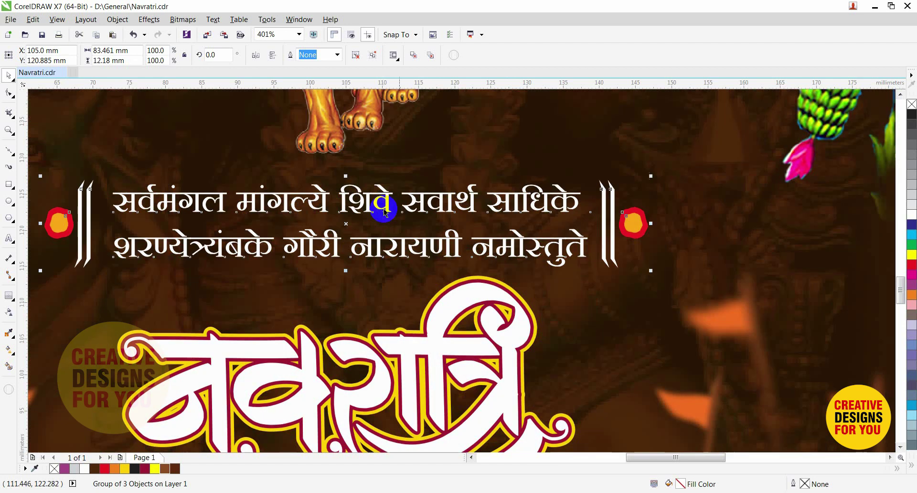
{"action": "scroll", "coordinate": [423, 213], "scroll_direction": "down", "scroll_amount": 1}
{"action": "scroll", "coordinate": [465, 207], "scroll_direction": "down", "scroll_amount": 2}
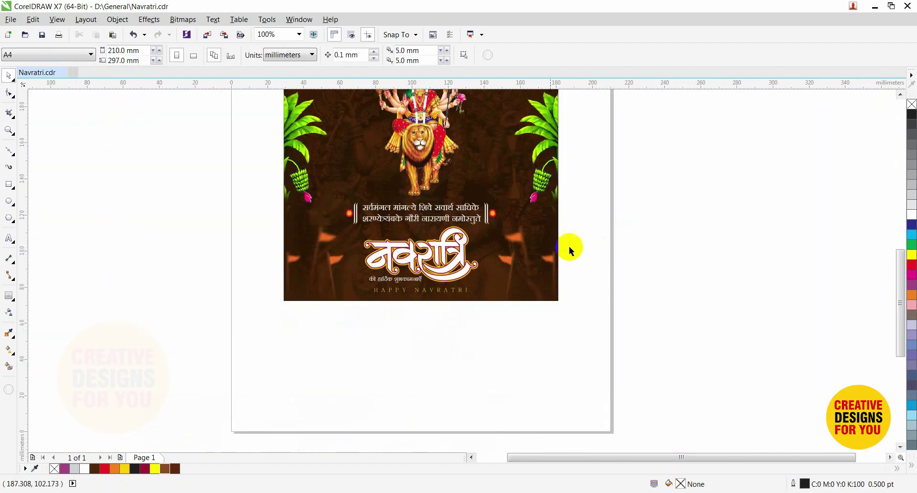
Ungroup the contoured नवरात्रि lettering, test-move one part and undo that move
{"action": "left_click", "coordinate": [461, 257]}
{"action": "key", "text": "ctrl+u"}
{"action": "left_click", "coordinate": [622, 268]}
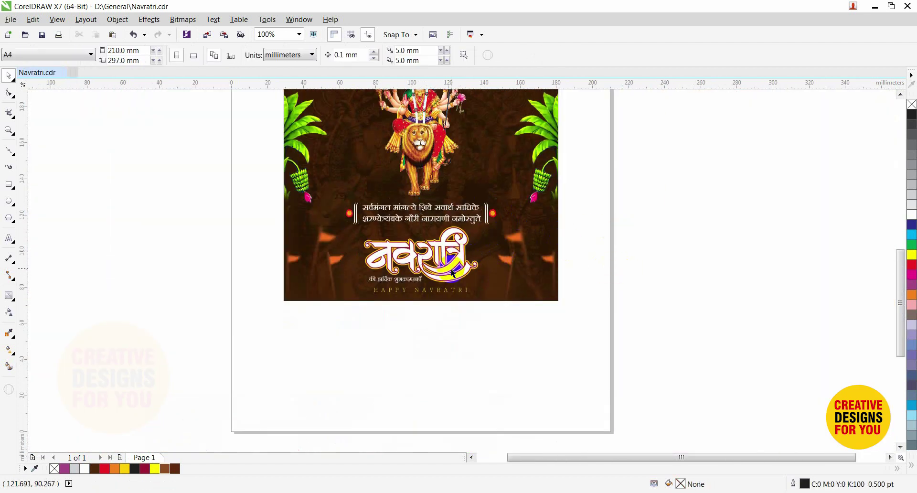
{"action": "left_click_drag", "start_coordinate": [453, 269], "coordinate": [458, 272]}
{"action": "key", "text": "ctrl+z"}
{"action": "left_click", "coordinate": [668, 274]}
Try twice to add a two-step outside contour to the white नवरात्रि lettering
{"action": "key", "text": "F2"}
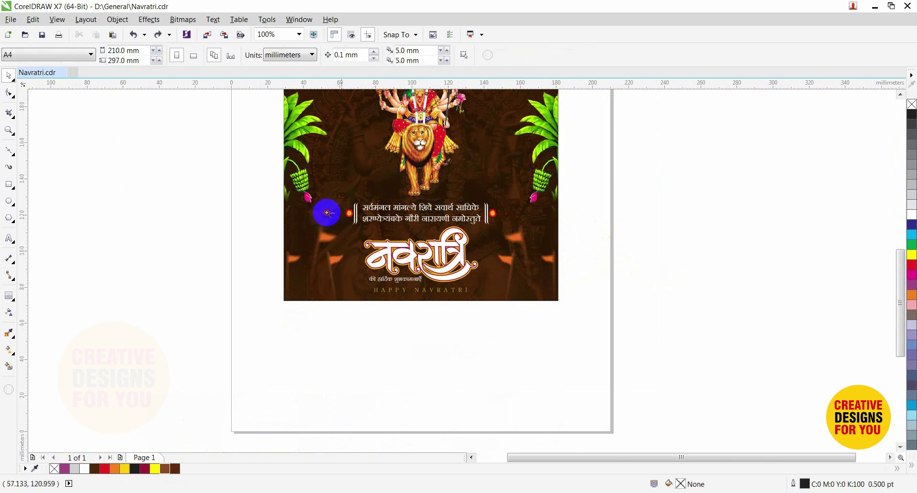
{"action": "left_click_drag", "start_coordinate": [327, 213], "coordinate": [545, 310]}
{"action": "left_click", "coordinate": [366, 258]}
{"action": "left_click", "coordinate": [367, 258]}
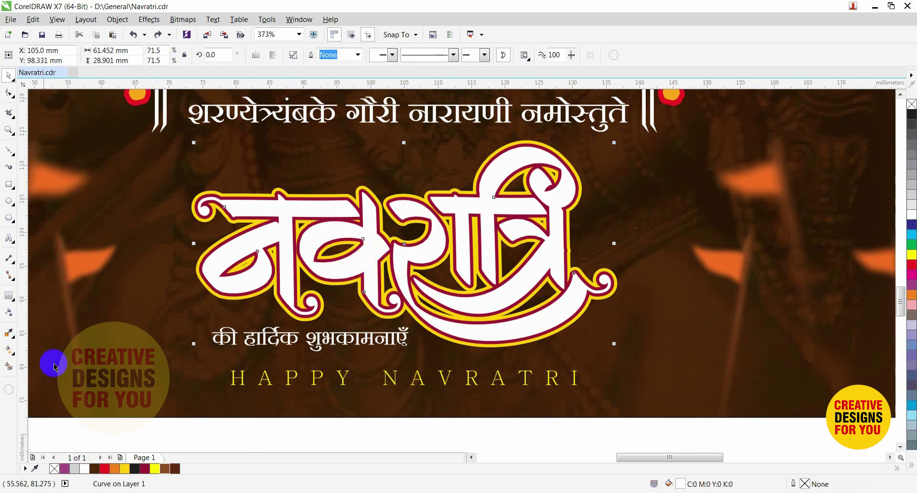
{"action": "left_click", "coordinate": [15, 303]}
{"action": "left_click", "coordinate": [43, 305]}
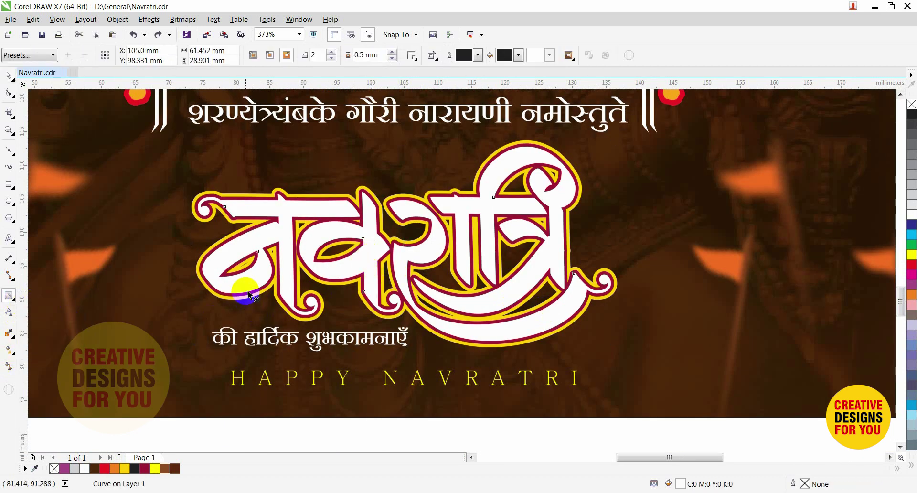
{"action": "left_click_drag", "start_coordinate": [253, 285], "coordinate": [252, 293]}
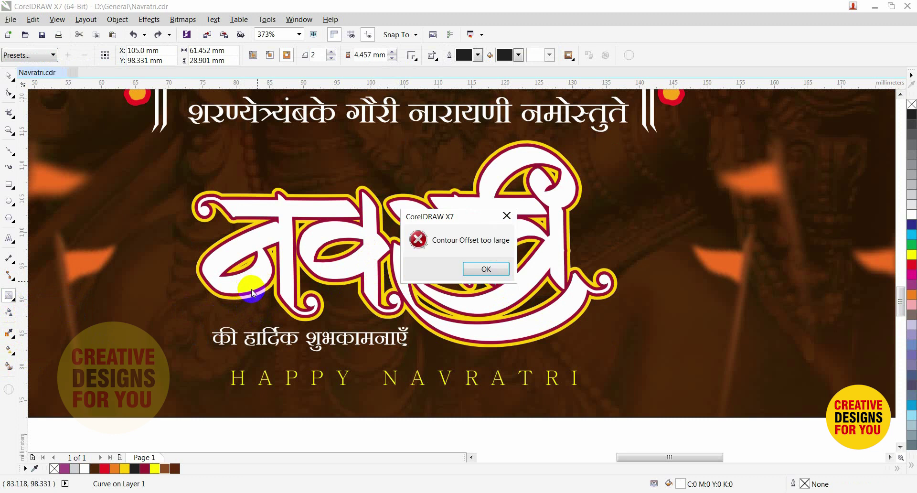
{"action": "key", "text": "Return"}
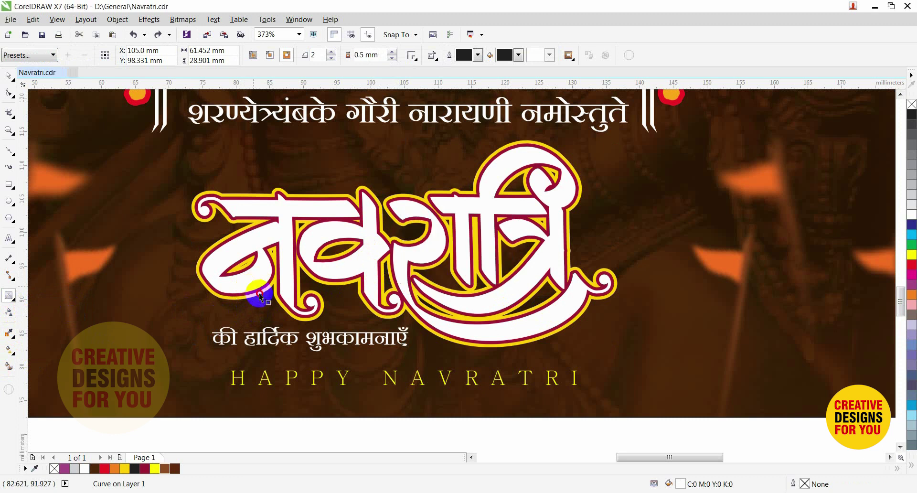
{"action": "left_click_drag", "start_coordinate": [282, 314], "coordinate": [327, 305]}
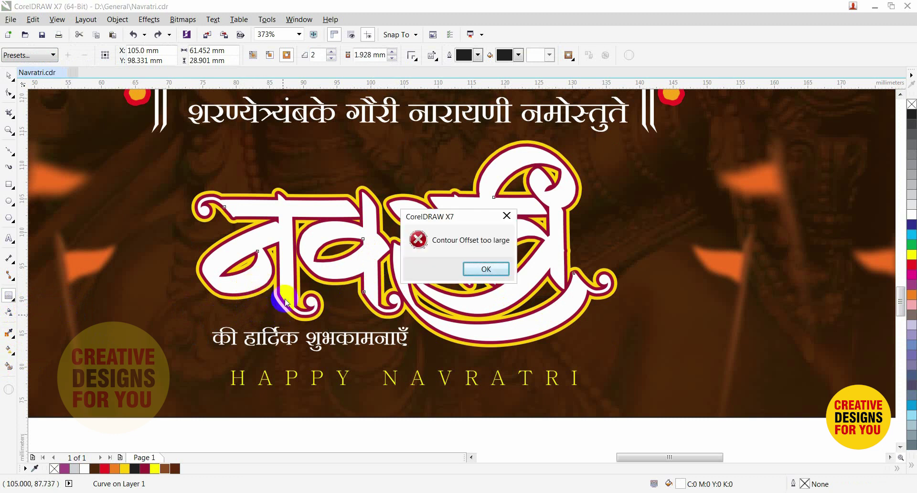
{"action": "left_click", "coordinate": [501, 277]}
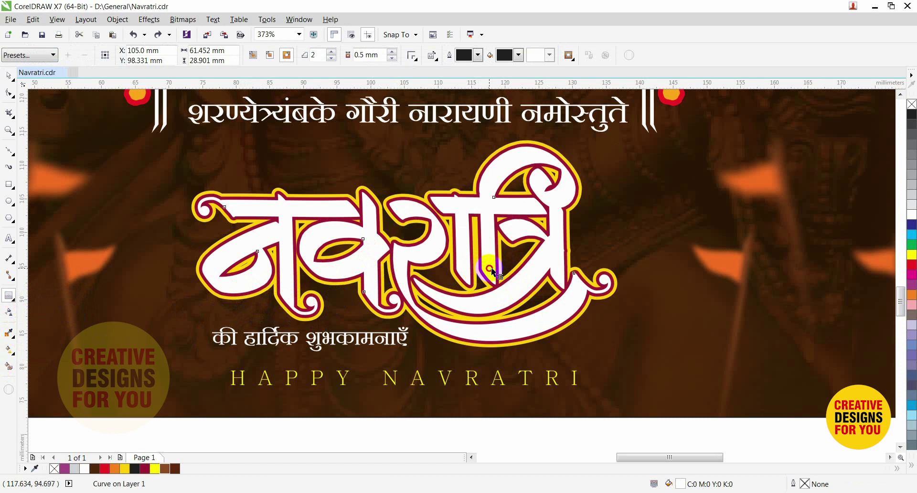
Select the innermost नवरात्रि curve in wireframe view and give it a one-step inside contour with an offset of about 1 mm
{"action": "key", "text": "space"}
{"action": "key", "text": "alt+v"}
{"action": "key", "text": "w"}
{"action": "left_click", "coordinate": [428, 360]}
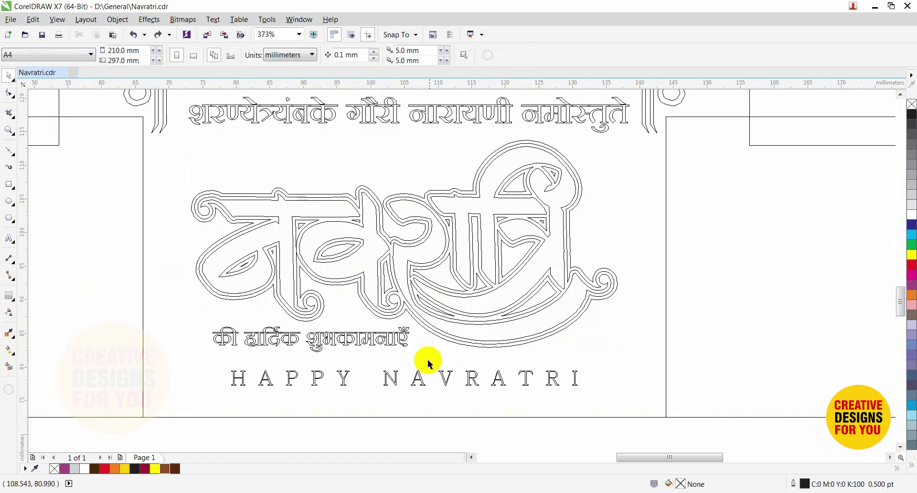
{"action": "left_click", "coordinate": [444, 259]}
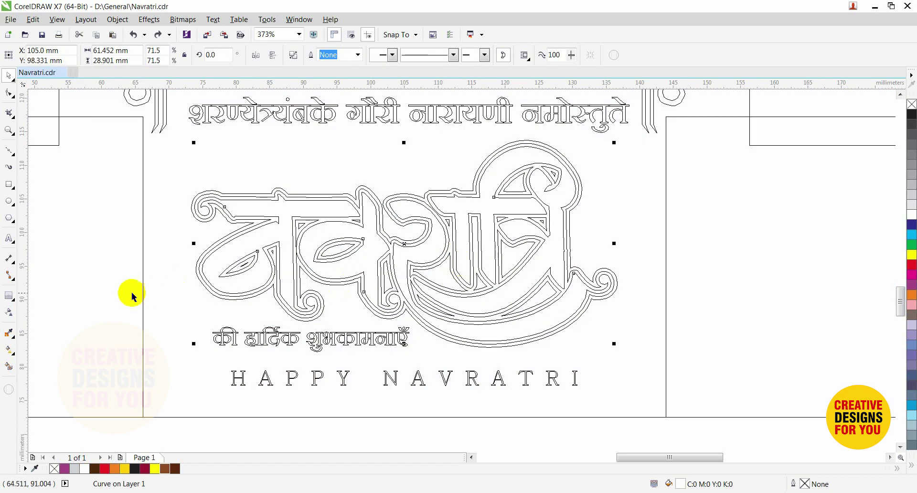
{"action": "left_click", "coordinate": [16, 311]}
{"action": "left_click", "coordinate": [34, 307]}
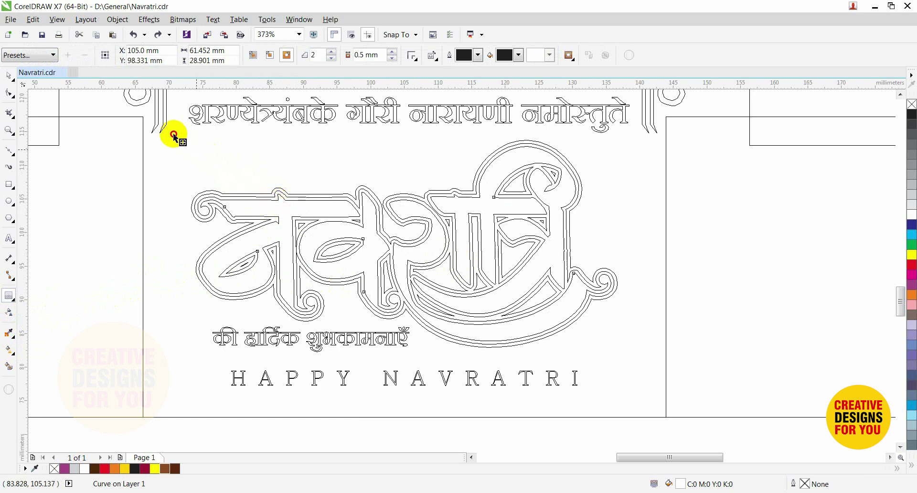
{"action": "left_click", "coordinate": [328, 59]}
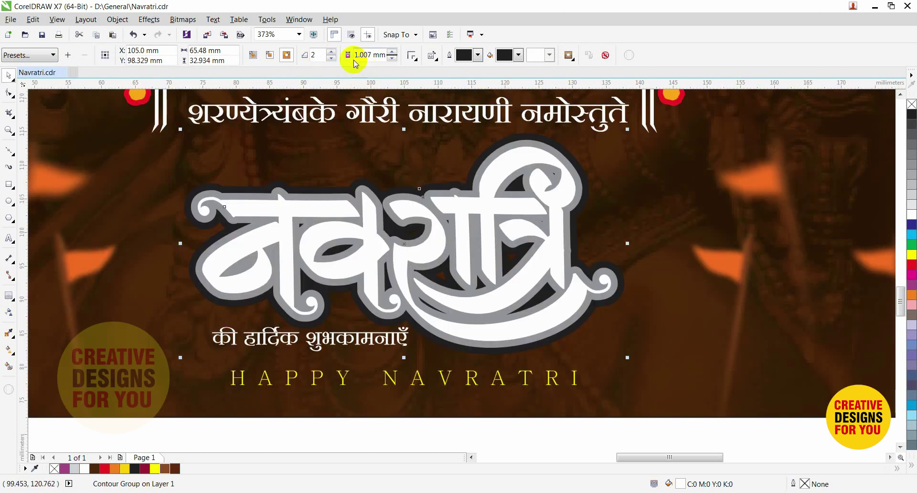
{"action": "left_click", "coordinate": [270, 56]}
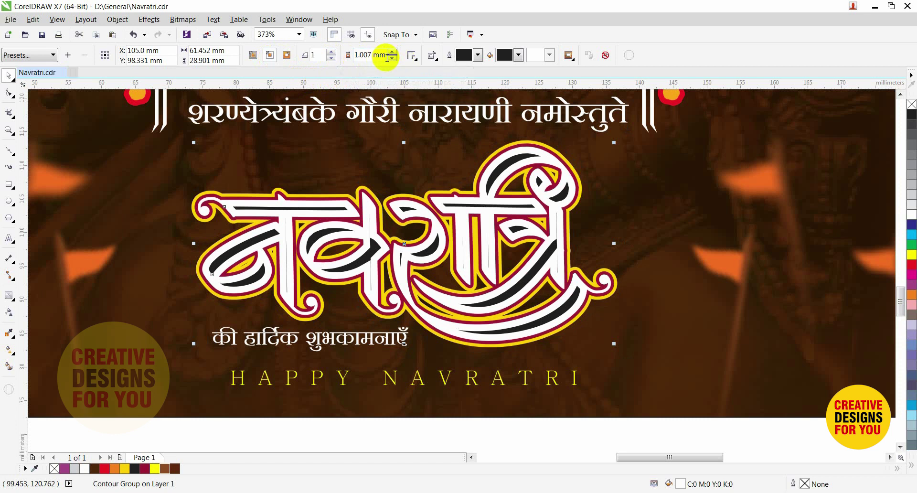
Try a 0.2 mm offset for the lettering's inside contour and settle on 0.4 mm
{"action": "double_click", "coordinate": [363, 55]}
{"action": "type", "text": ".2"}
{"action": "key", "text": "Return"}
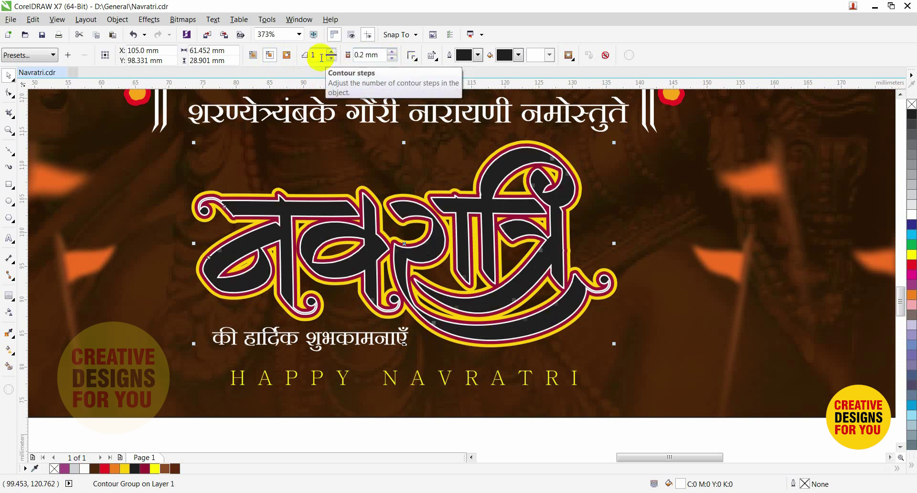
{"action": "left_click_drag", "start_coordinate": [381, 55], "coordinate": [325, 64]}
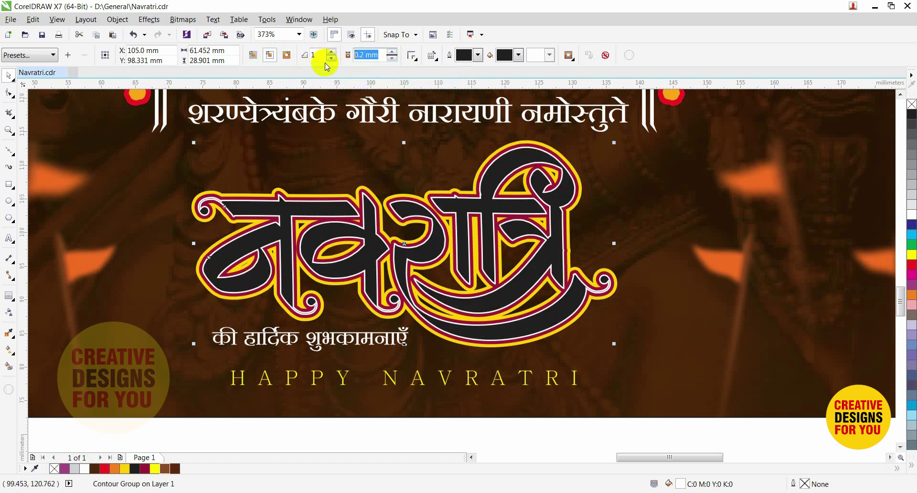
{"action": "type", "text": ".4"}
{"action": "left_click", "coordinate": [325, 62]}
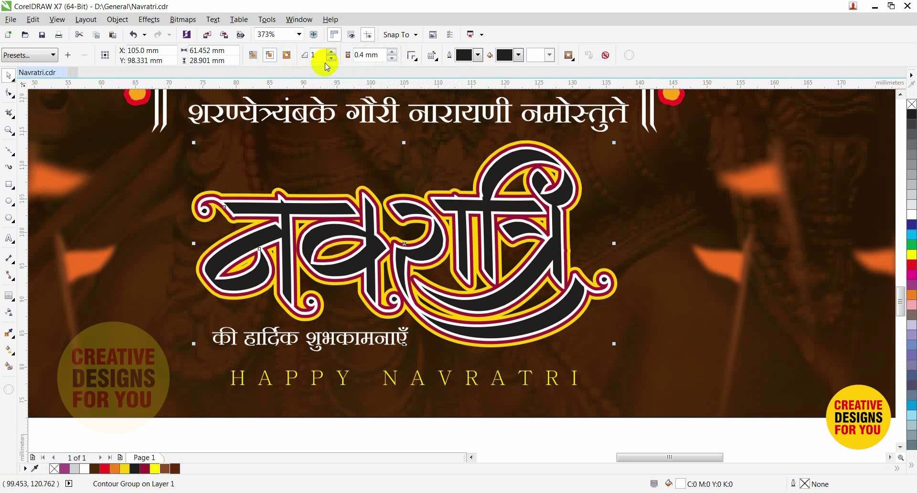
Break the inside contour apart from the white lettering, test-move the black inner curve and undo that move
{"action": "key", "text": "ctrl+k"}
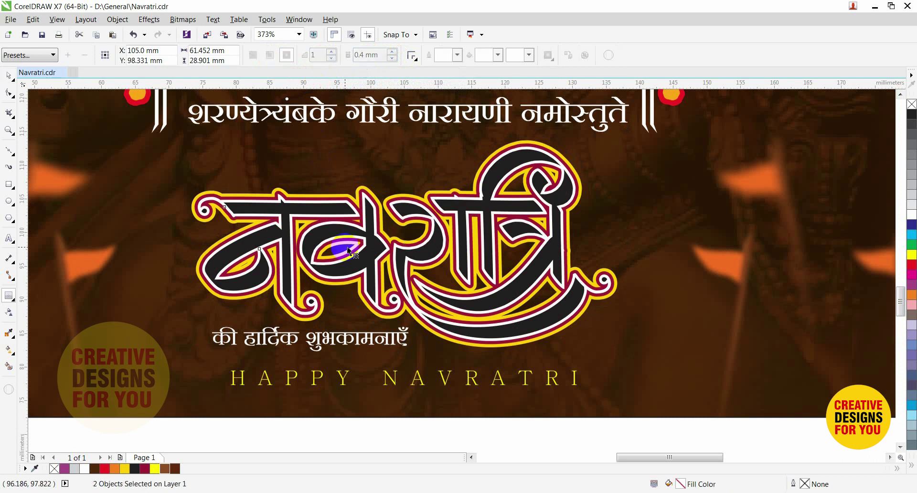
{"action": "scroll", "coordinate": [345, 249], "scroll_direction": "down", "scroll_amount": 1}
{"action": "left_click", "coordinate": [415, 369]}
{"action": "left_click", "coordinate": [460, 253]}
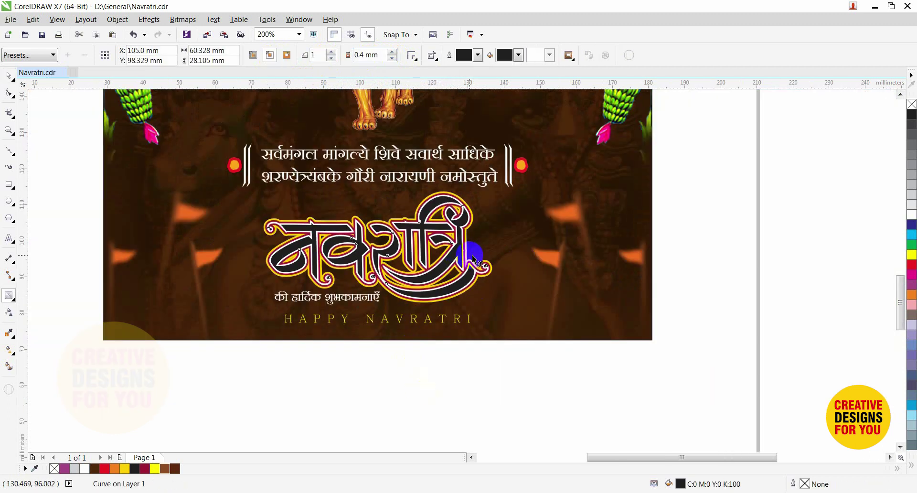
{"action": "key", "text": "space"}
{"action": "left_click_drag", "start_coordinate": [450, 253], "coordinate": [468, 262]}
{"action": "key", "text": "ctrl+z"}
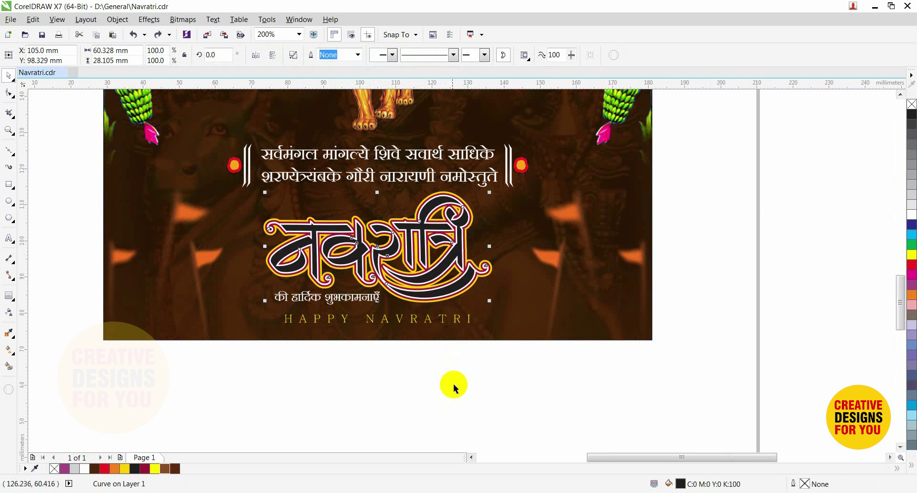
Fill the black inner curve of the नवरात्रि lettering with 50% black
{"action": "left_click", "coordinate": [443, 388]}
{"action": "key", "text": "F2"}
{"action": "left_click_drag", "start_coordinate": [206, 165], "coordinate": [612, 314]}
{"action": "scroll", "coordinate": [362, 211], "scroll_direction": "up", "scroll_amount": 2}
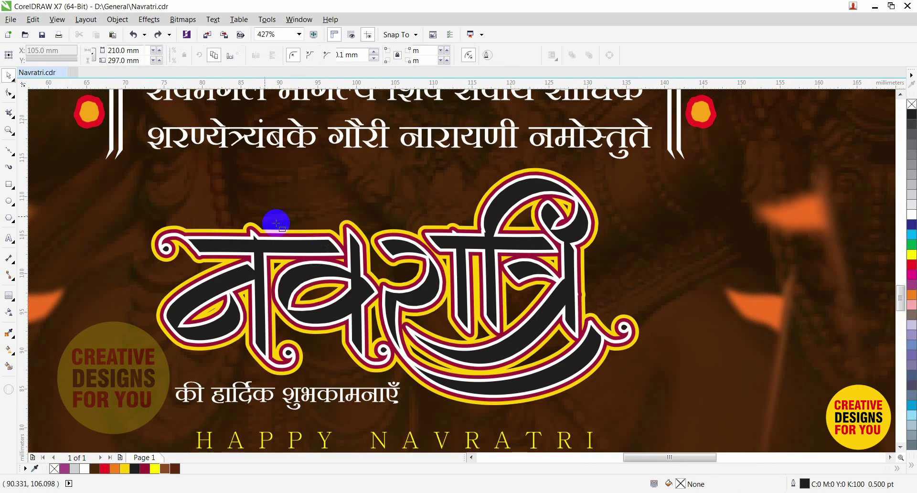
{"action": "left_click", "coordinate": [377, 305]}
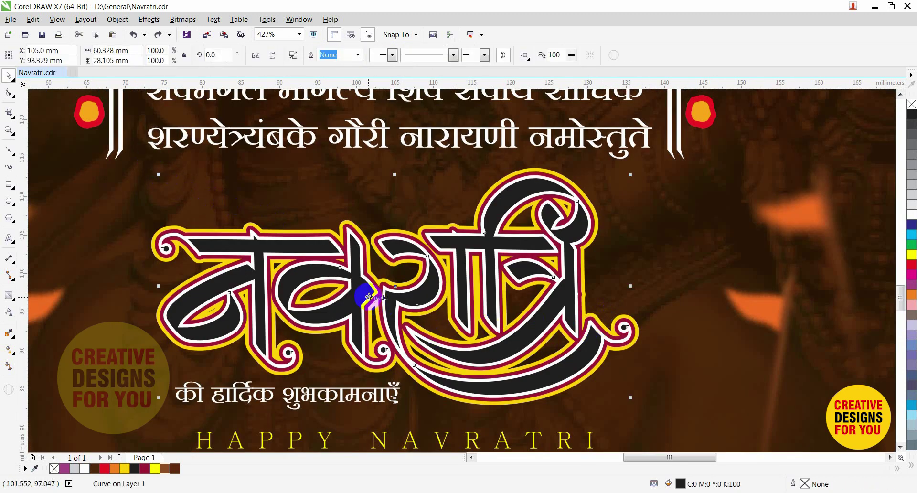
{"action": "left_click", "coordinate": [912, 171]}
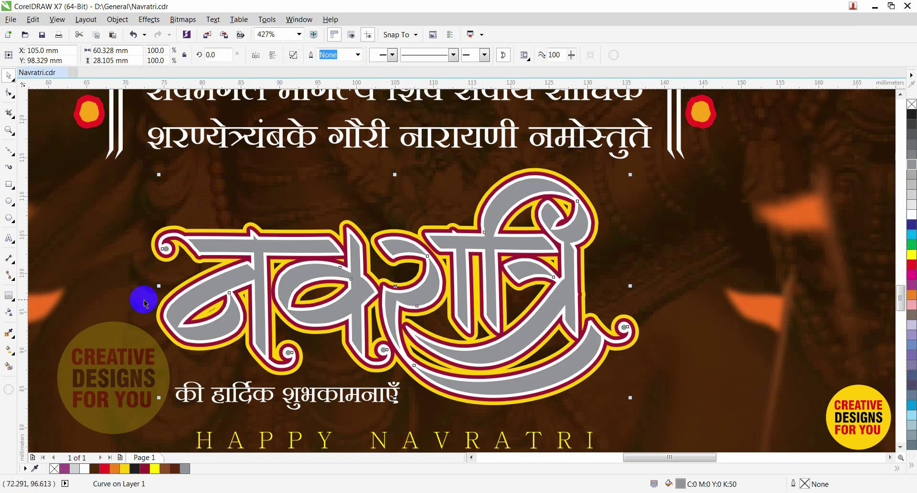
Apply a vertical linear transparency to the grey inner नवरात्रि curve, fading it out upward with a short transition just below mid-height
{"action": "left_click", "coordinate": [12, 312]}
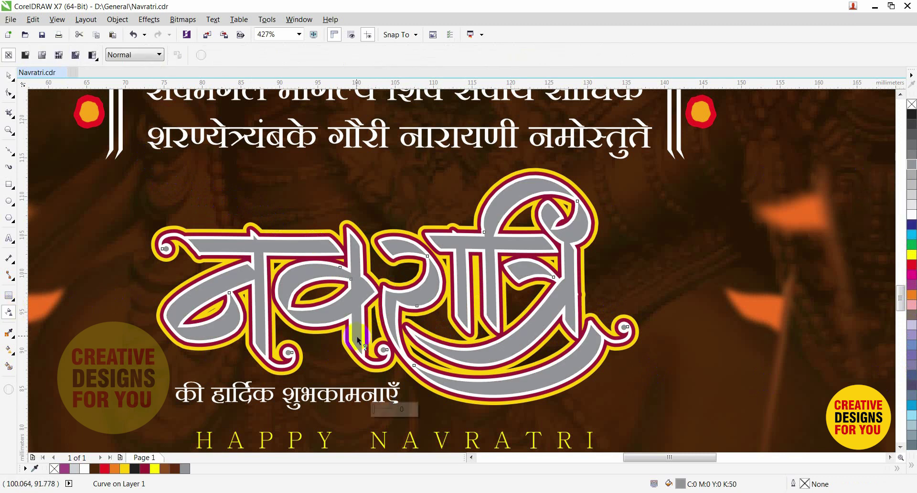
{"action": "left_click_drag", "start_coordinate": [357, 340], "coordinate": [353, 295]}
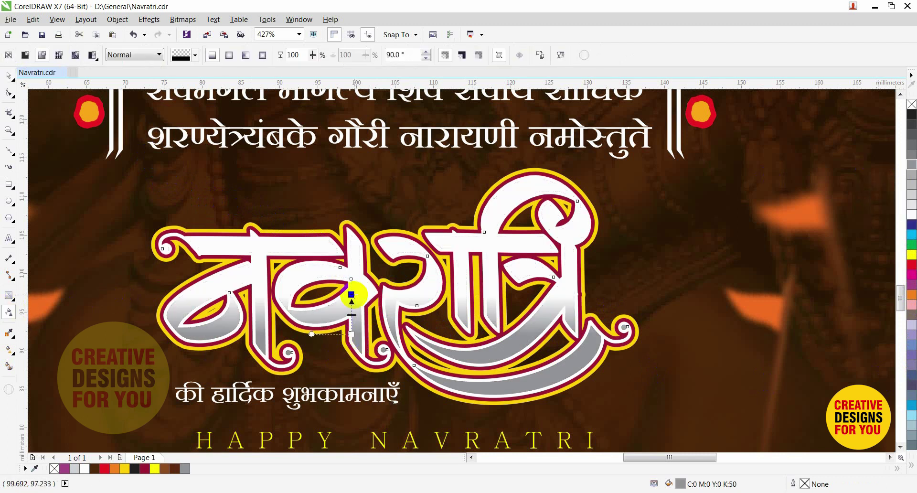
{"action": "left_click", "coordinate": [355, 349]}
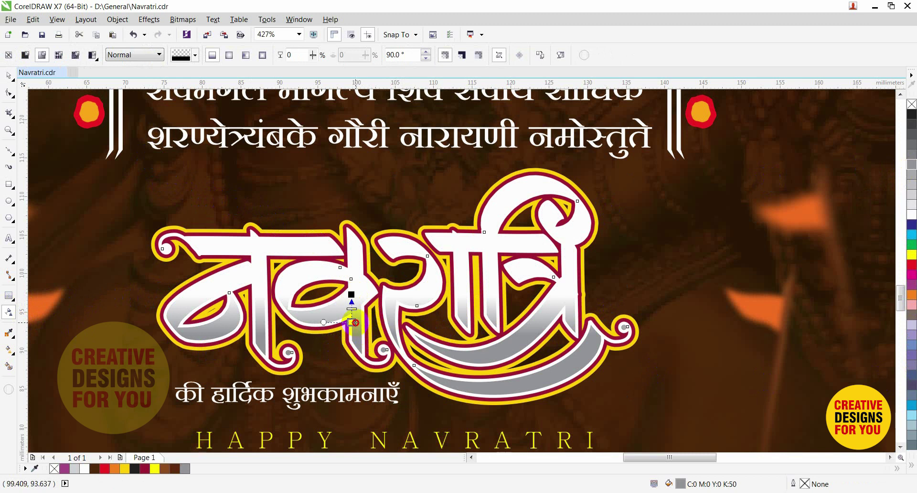
{"action": "key", "text": "space"}
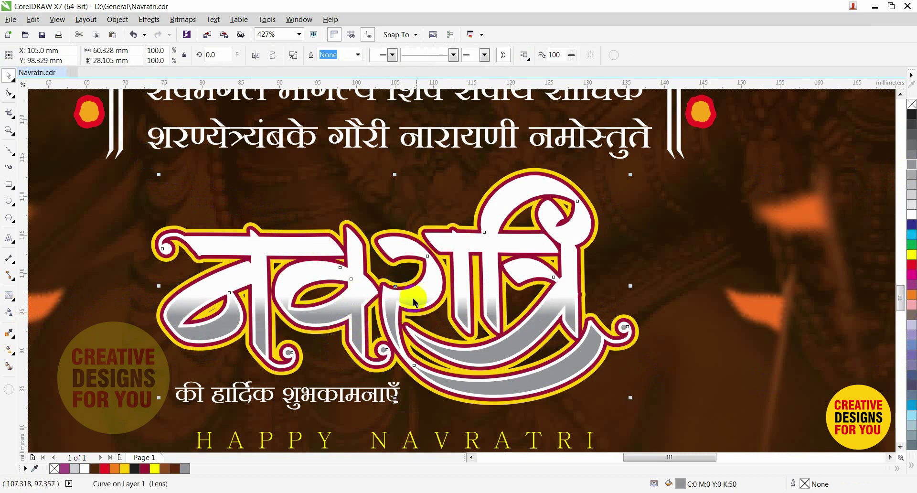
Deselect the lettering and examine its grey shading at closer range, as well as the overall layout of the whole greeting
{"action": "scroll", "coordinate": [460, 307], "scroll_direction": "down", "scroll_amount": 2}
{"action": "left_click", "coordinate": [777, 294]}
{"action": "scroll", "coordinate": [777, 294], "scroll_direction": "down", "scroll_amount": 1}
{"action": "key", "text": "F2"}
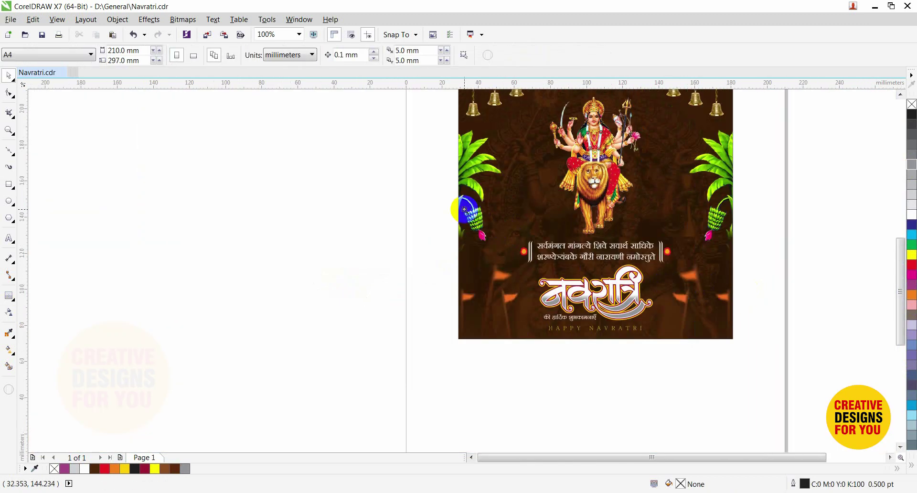
{"action": "left_click_drag", "start_coordinate": [464, 209], "coordinate": [847, 393]}
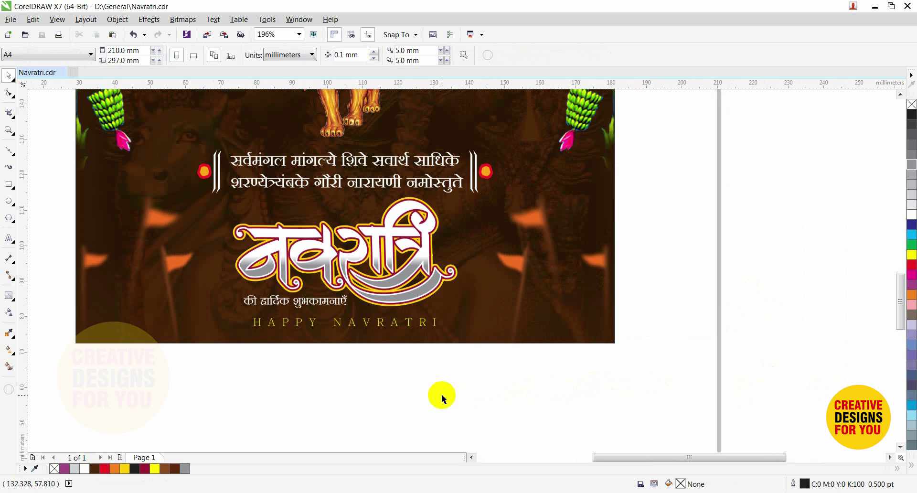
{"action": "scroll", "coordinate": [439, 394], "scroll_direction": "down", "scroll_amount": 2}
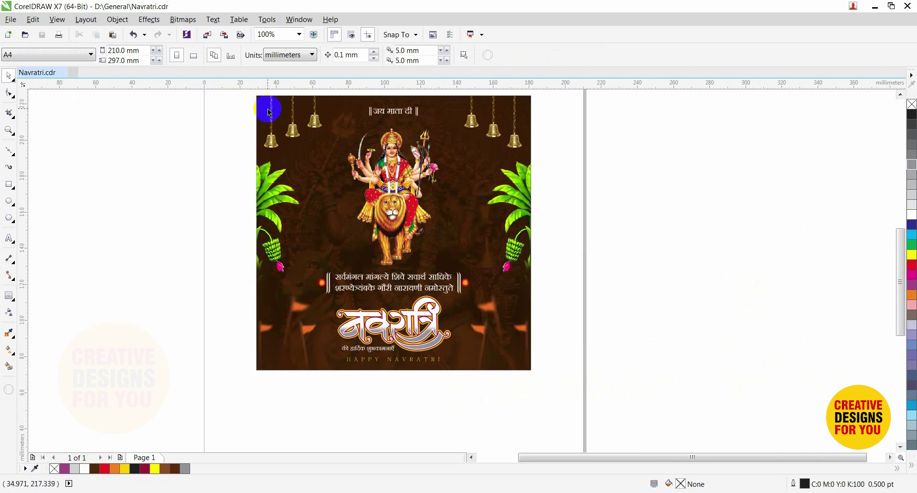
{"action": "scroll", "coordinate": [269, 113], "scroll_direction": "down", "scroll_amount": 1}
{"action": "left_click_drag", "start_coordinate": [251, 92], "coordinate": [438, 262]}
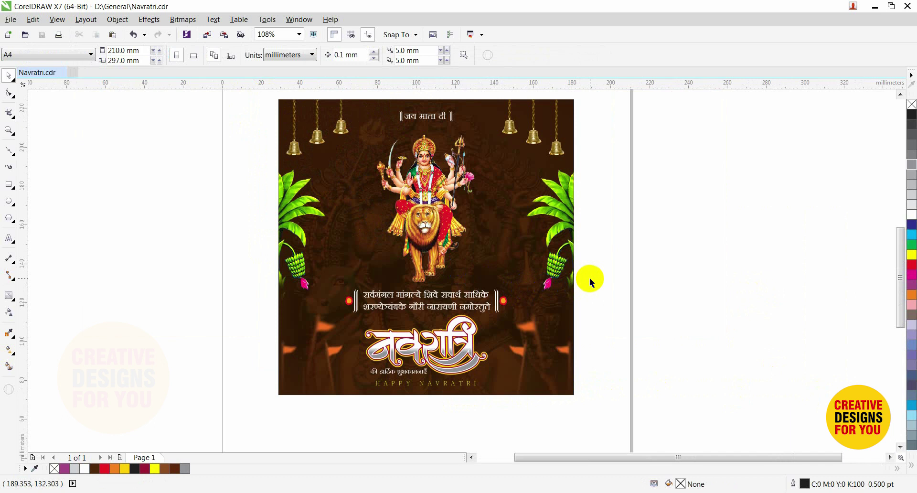